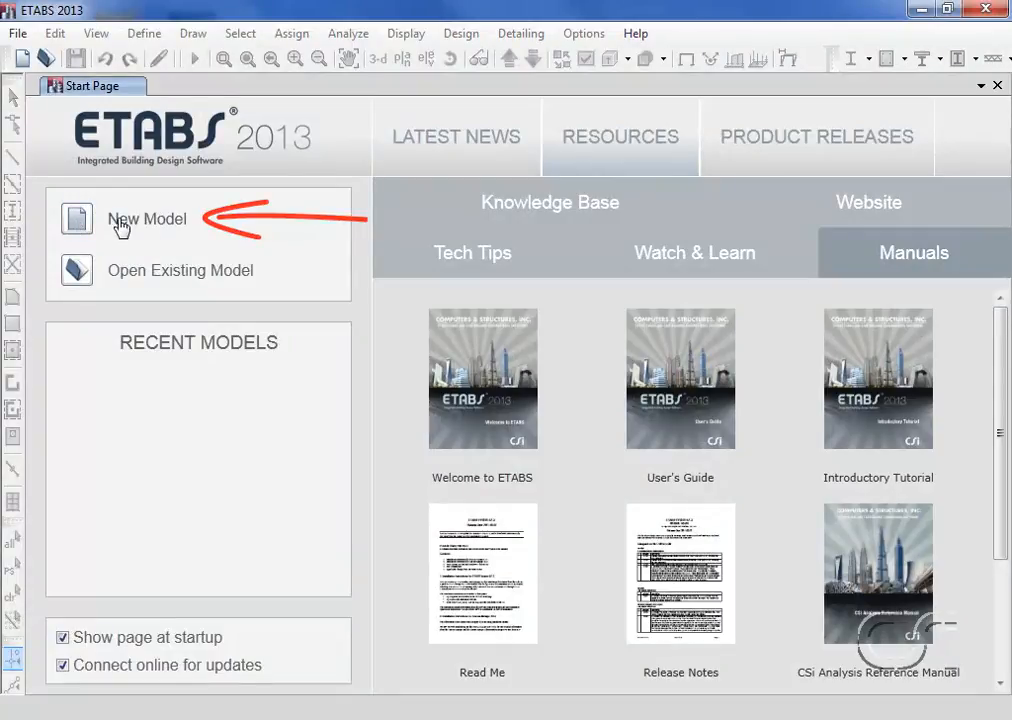
# Create a new model using built-in settings with U.S. Customary units, the AISC14 section database, AISC 360-10 and ACI 318-11
pyautogui.click(119, 225)
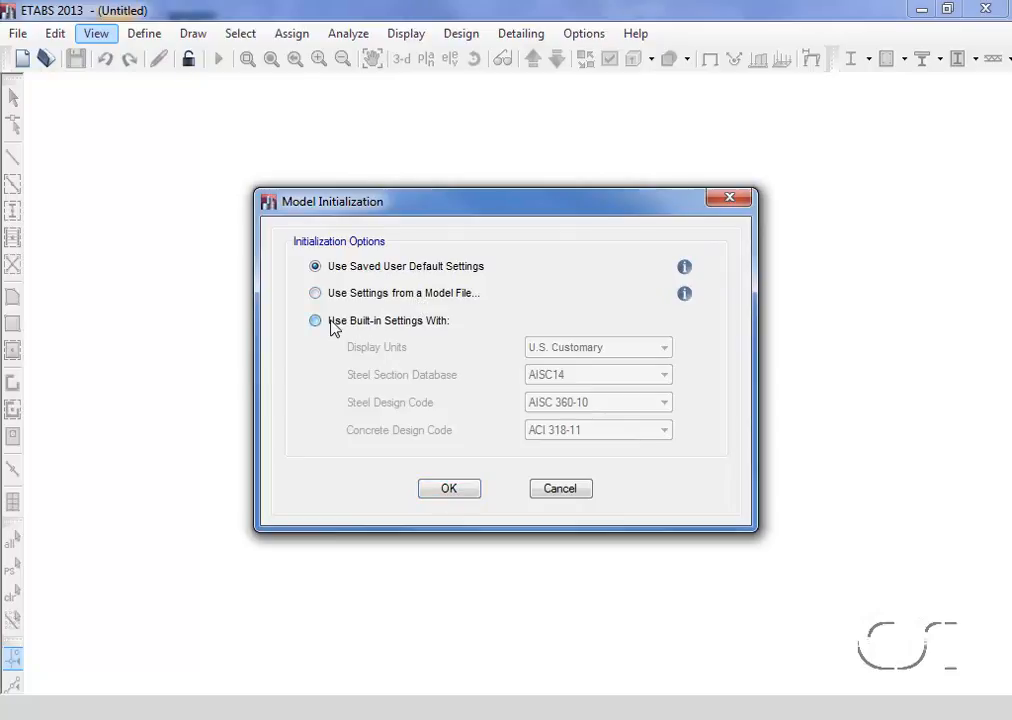
pyautogui.click(333, 325)
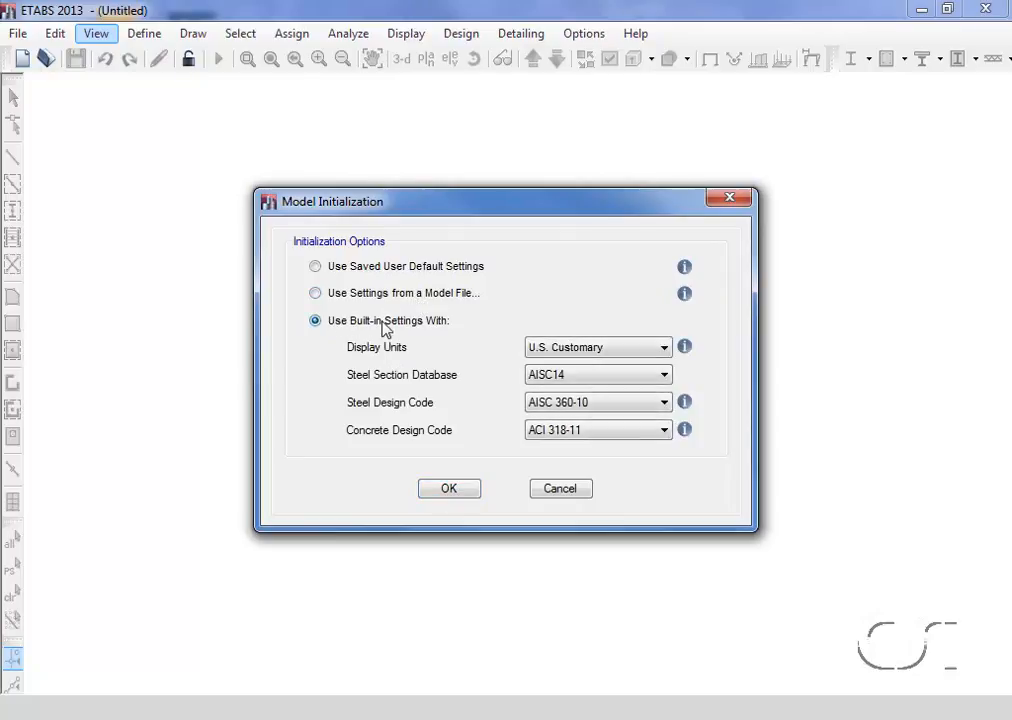
pyautogui.click(551, 349)
pyautogui.click(548, 366)
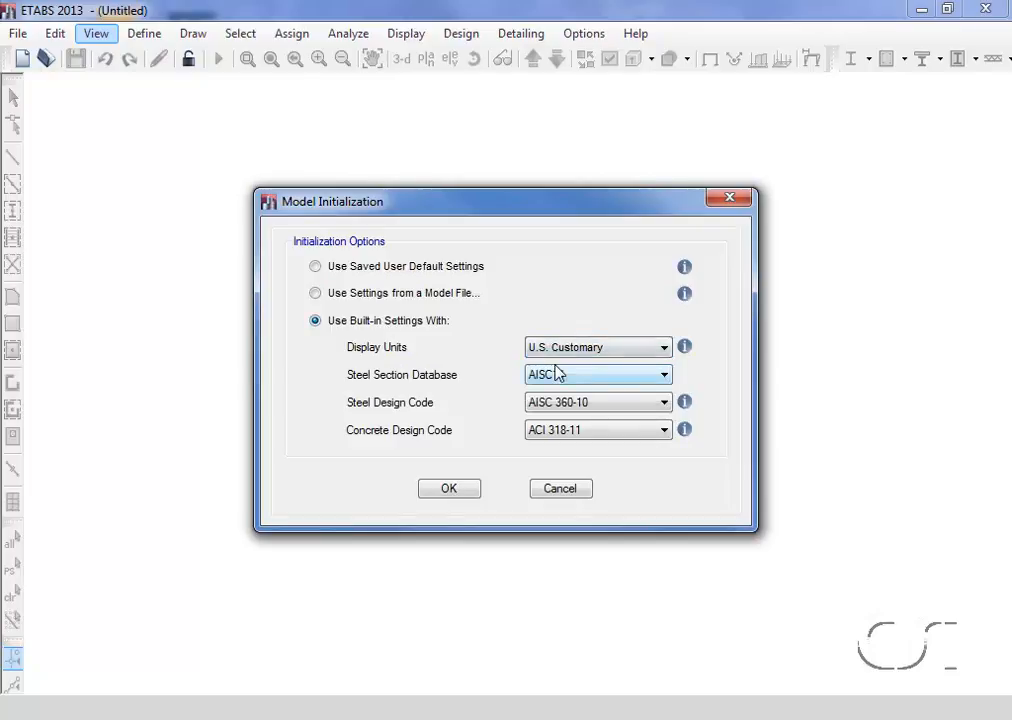
pyautogui.moveTo(682, 349)
pyautogui.click(577, 431)
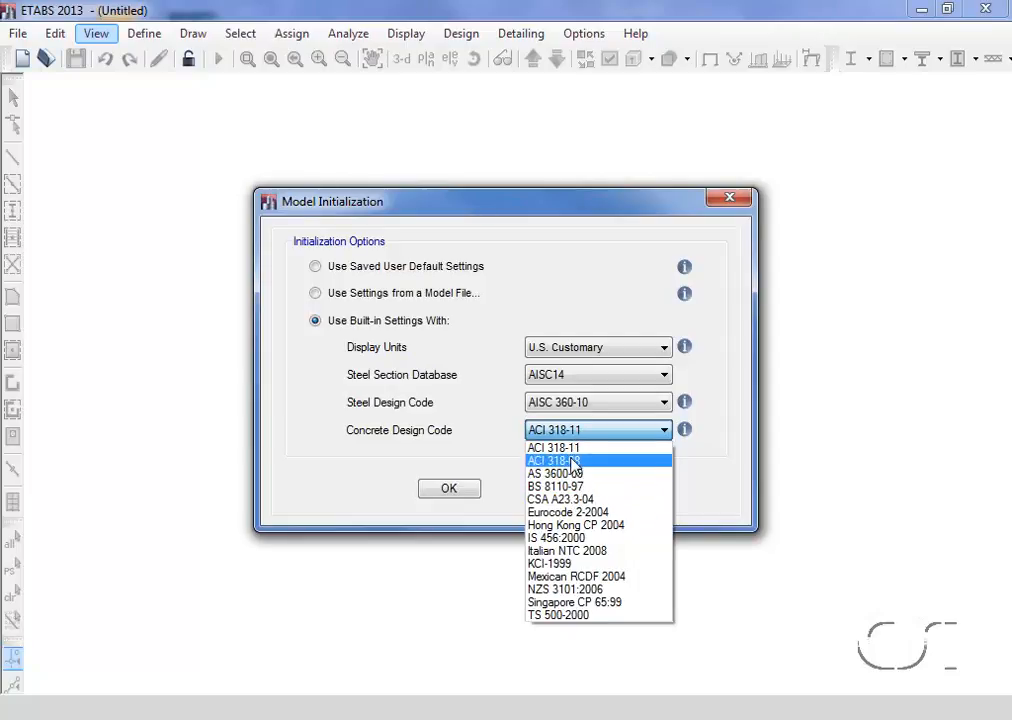
pyautogui.click(572, 448)
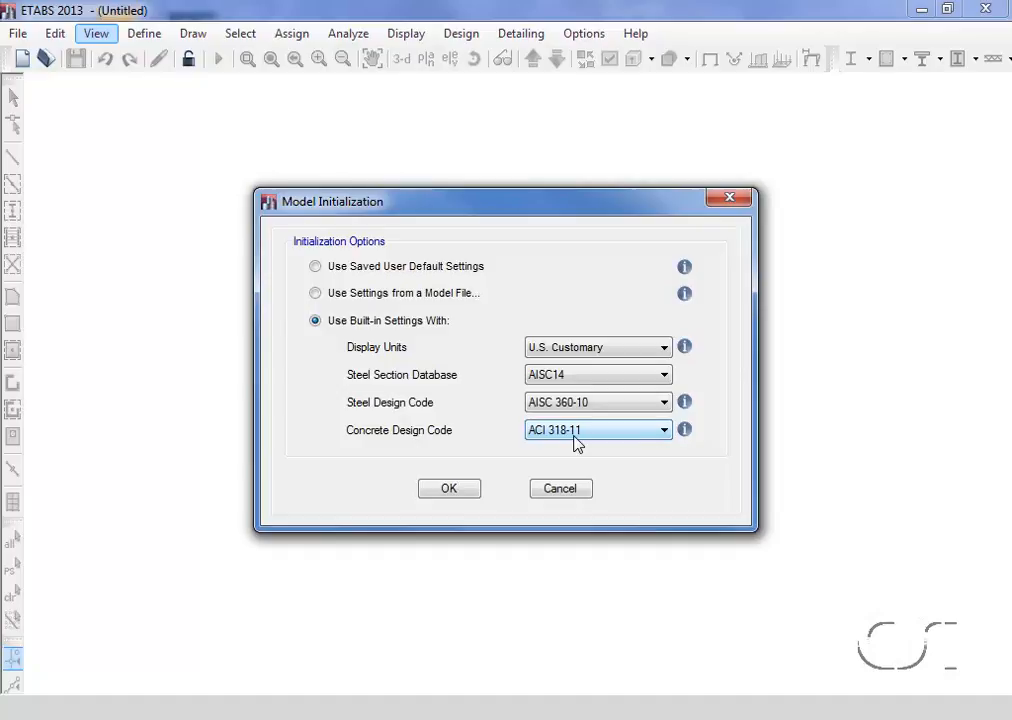
pyautogui.click(452, 490)
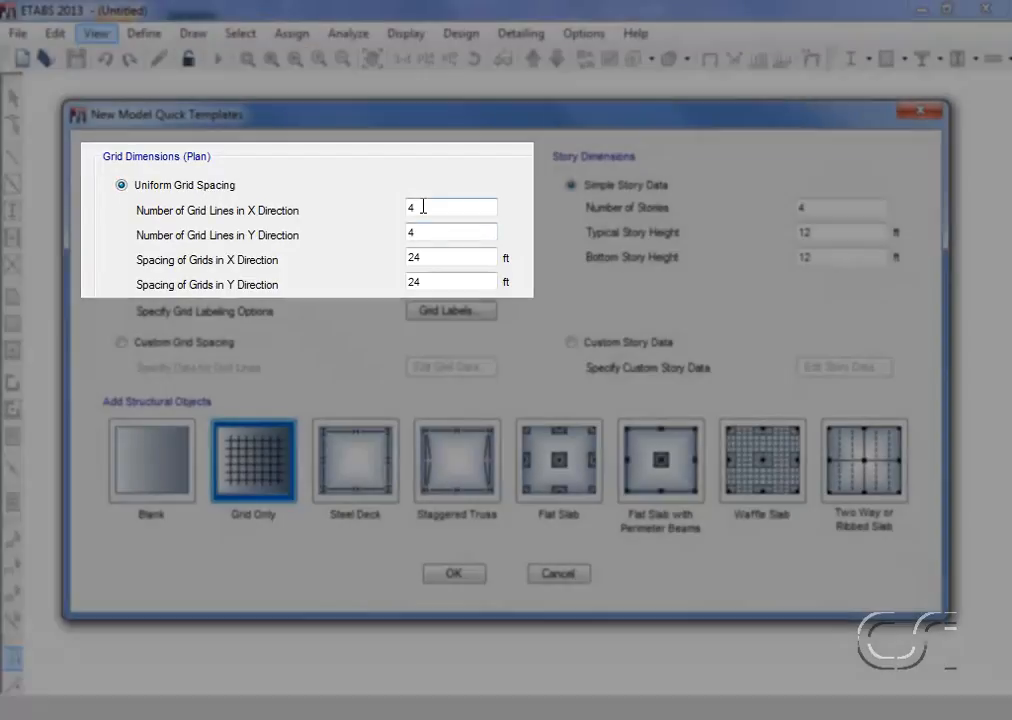
# Set the uniform plan grid to 5 lines in X and 4 in Y, spaced 22 ft in X and 18 ft in Y
pyautogui.doubleClick(423, 207)
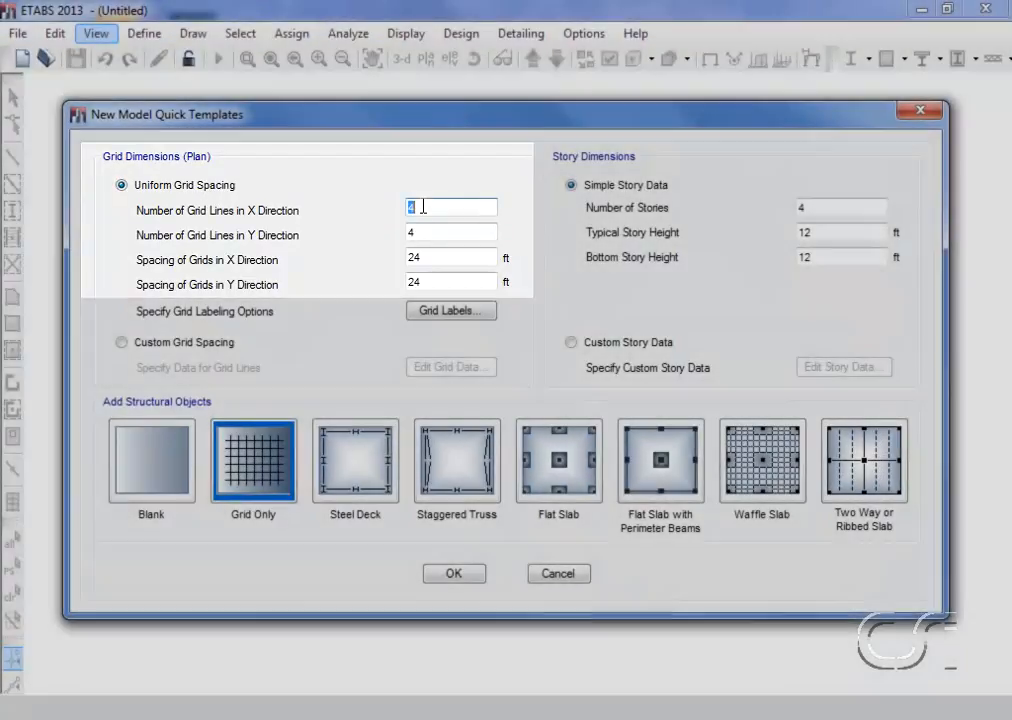
pyautogui.write('5')
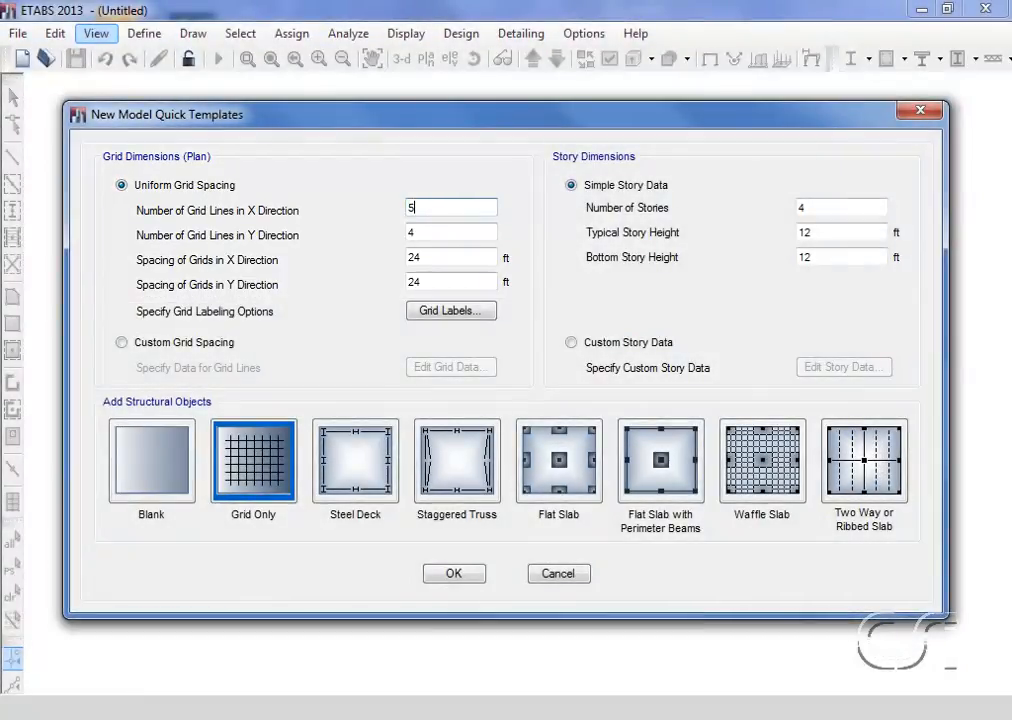
pyautogui.click(423, 234)
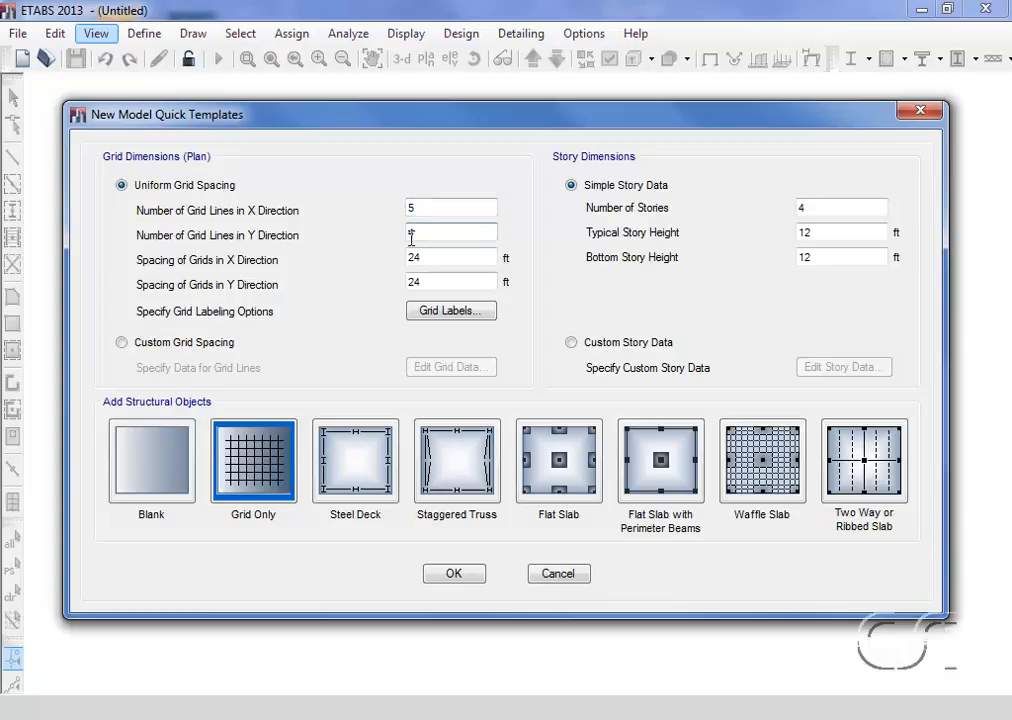
pyautogui.doubleClick(435, 256)
pyautogui.write('22')
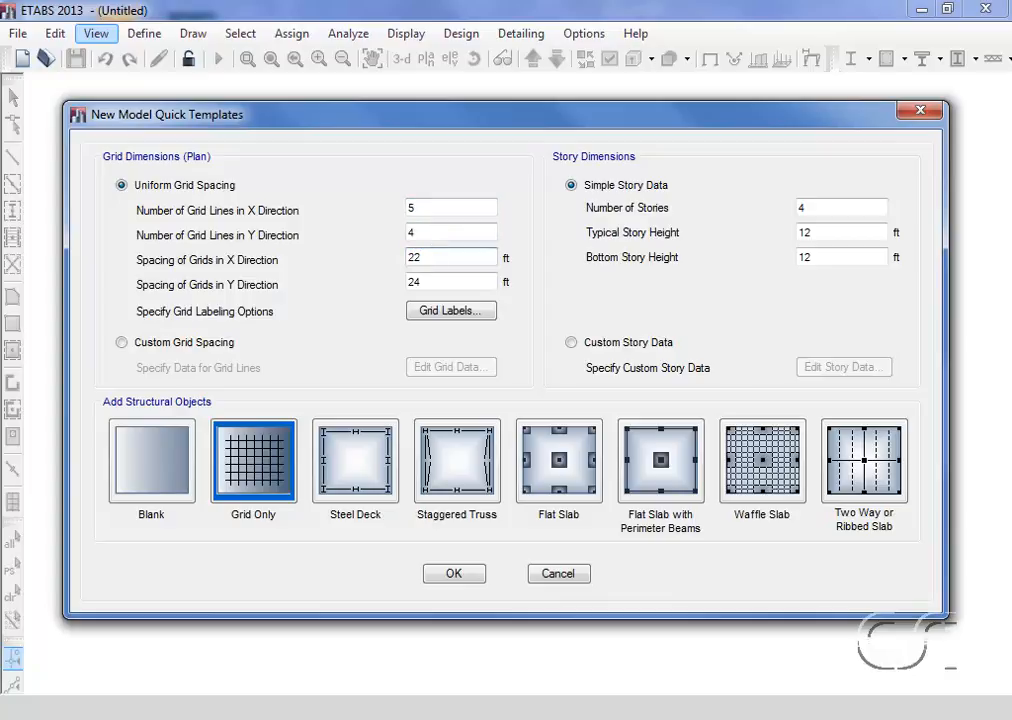
pyautogui.doubleClick(420, 282)
pyautogui.write('18')
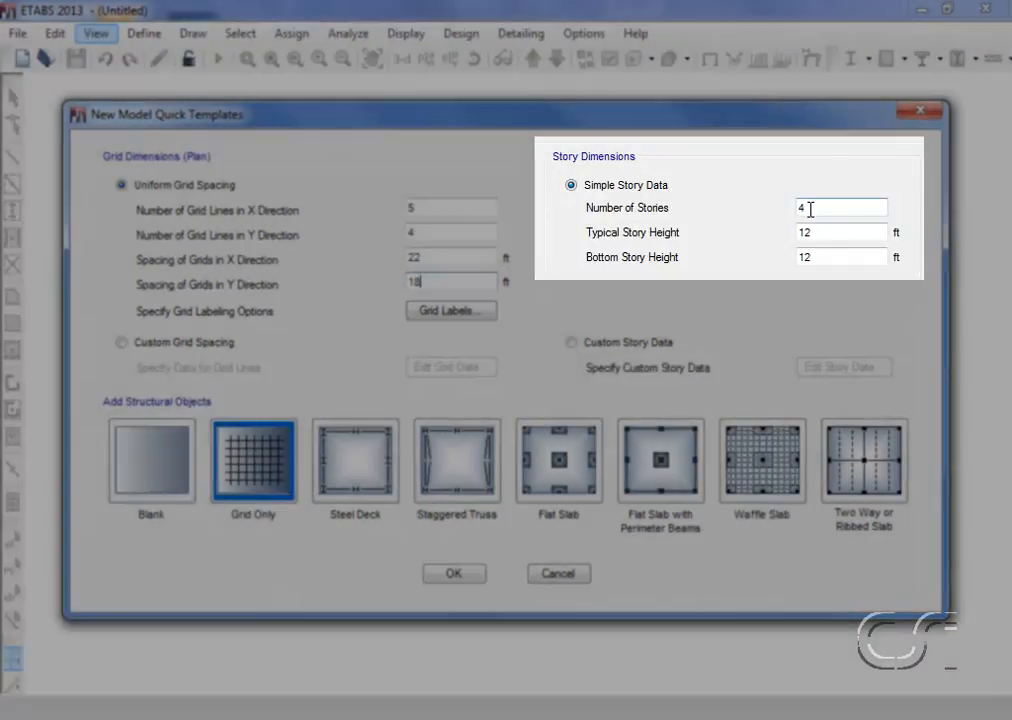
# Set the building to 6 stories, keeping the typical and bottom story heights at 12 ft
pyautogui.doubleClick(810, 209)
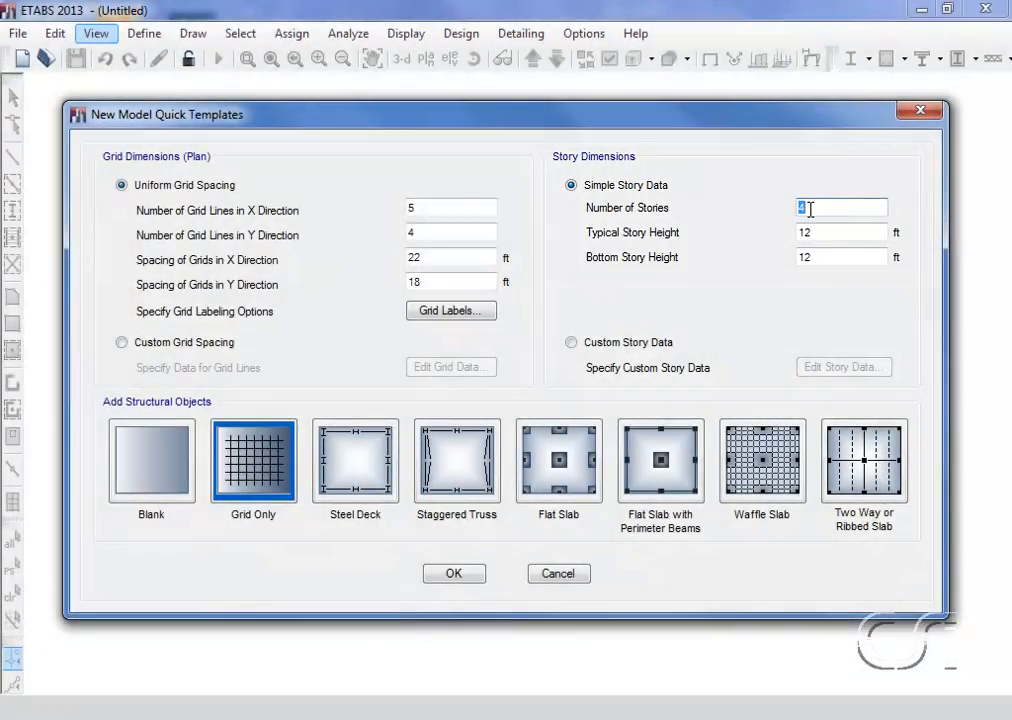
pyautogui.write('6')
pyautogui.click(813, 235)
pyautogui.click(814, 257)
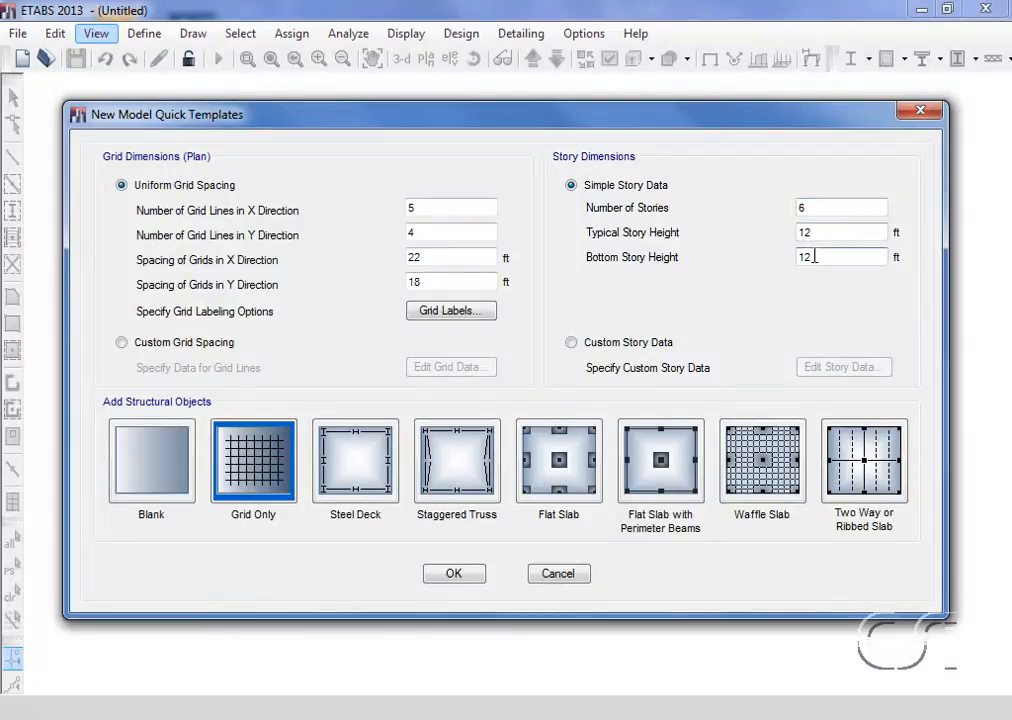
# Choose the Flat Slab with Perimeter Beams template and set its drop panel size to 6 ft
pyautogui.click(676, 464)
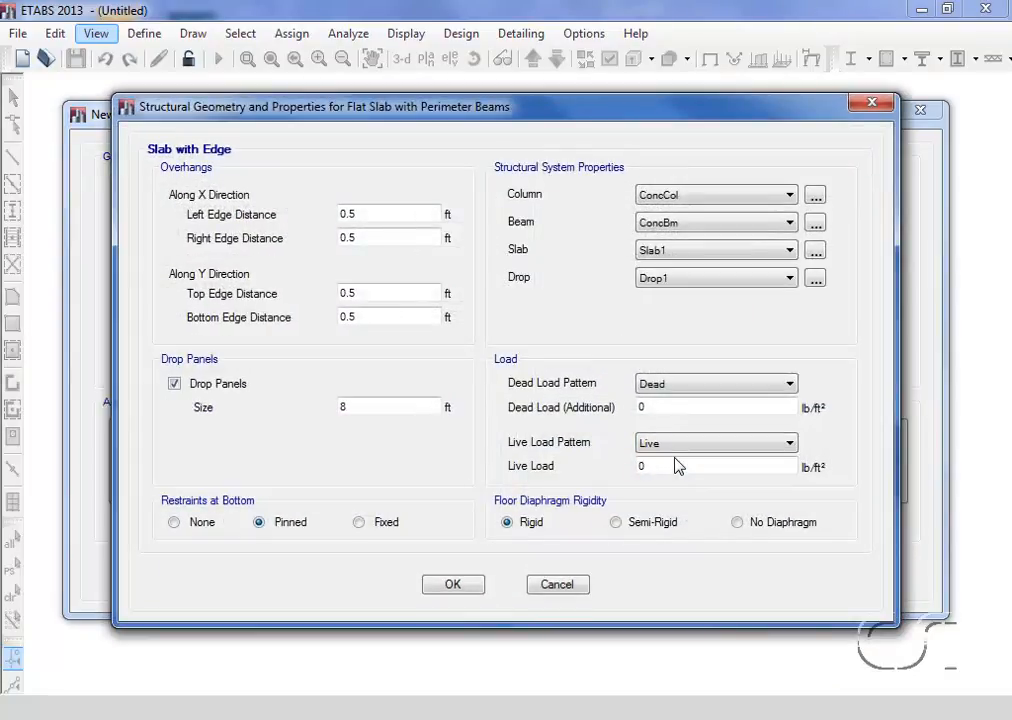
pyautogui.doubleClick(353, 406)
pyautogui.write('6')
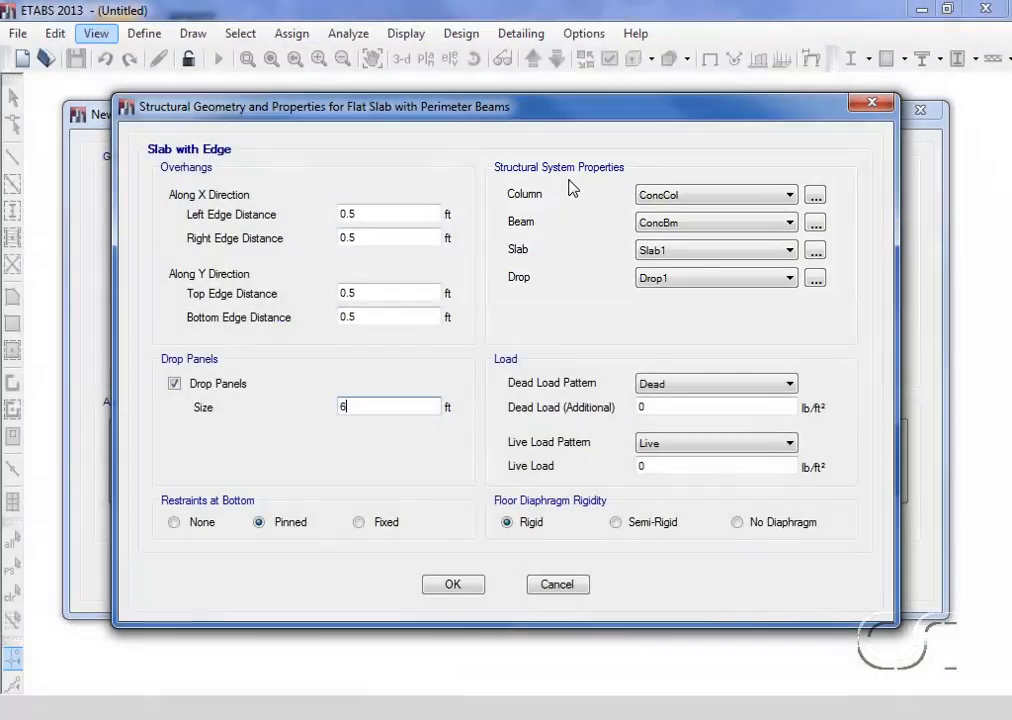
# Add a rectangular concrete frame section for the columns, named Concrete Column, with a depth of 24 in
pyautogui.click(813, 196)
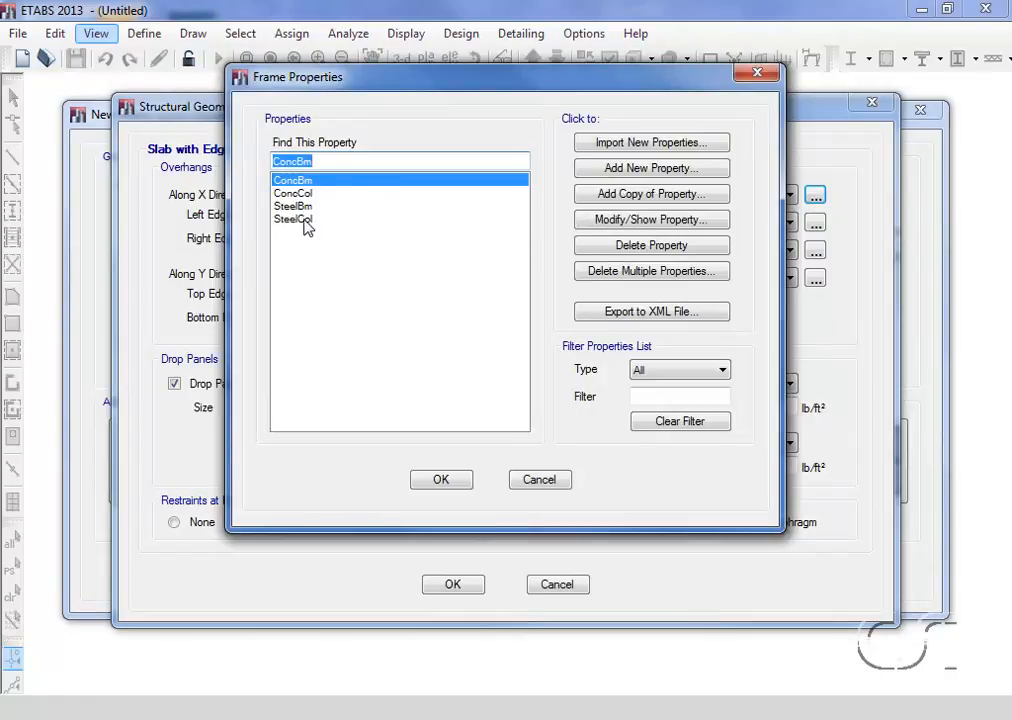
pyautogui.click(663, 168)
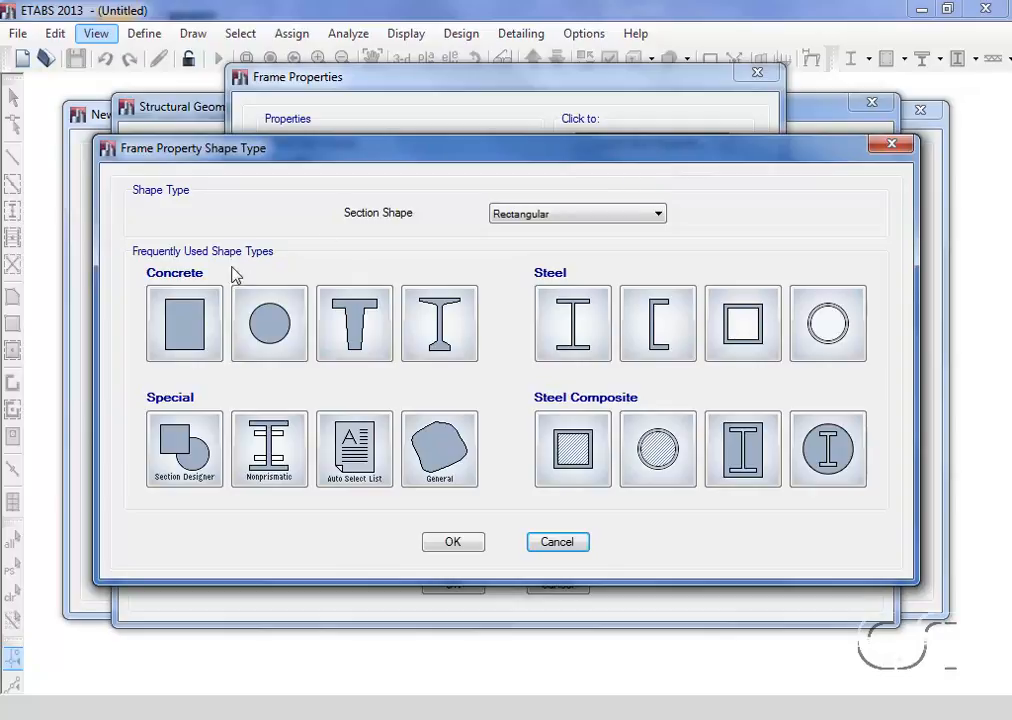
pyautogui.click(183, 331)
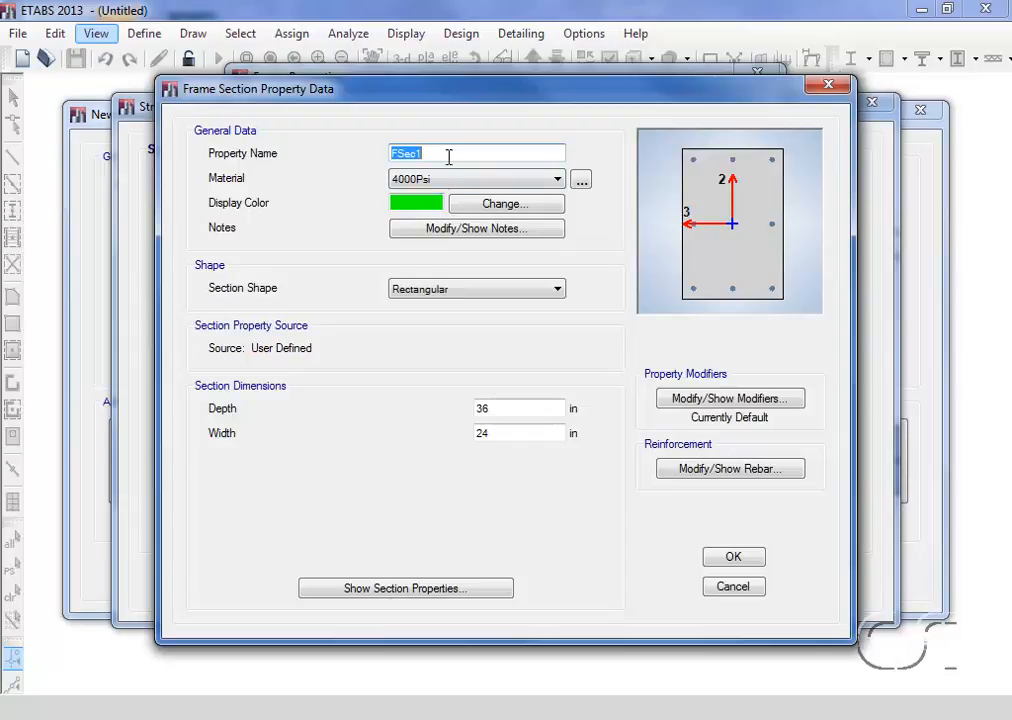
pyautogui.write('Concrete Column')
pyautogui.doubleClick(494, 410)
pyautogui.write('24')
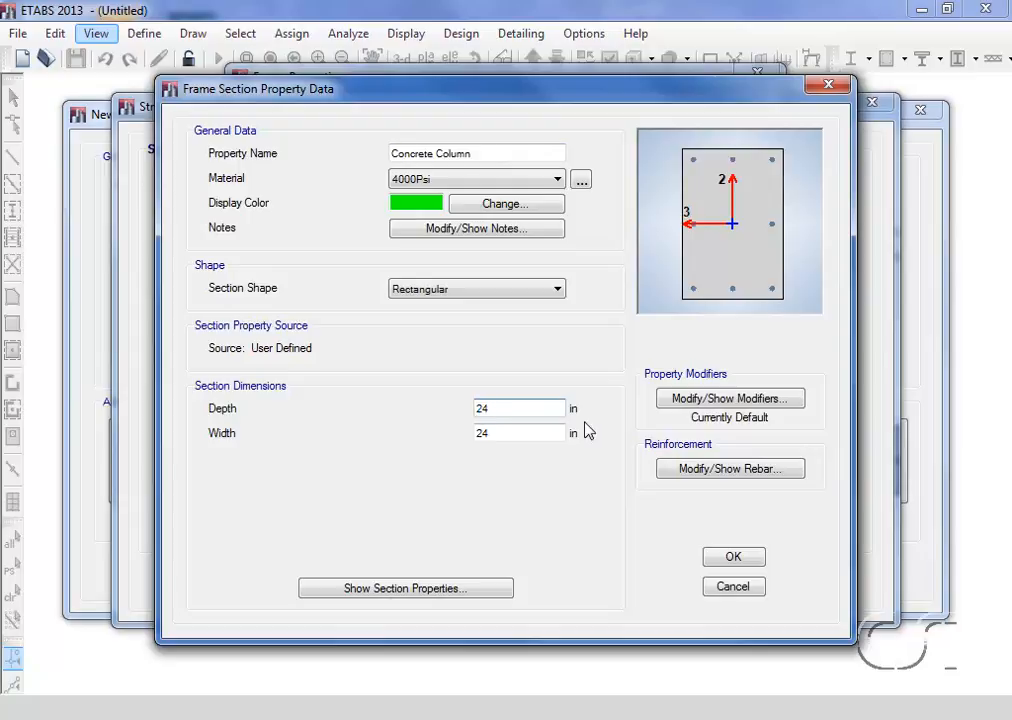
# Review the column section's stiffness modifiers and reinforcement data, and accept Concrete Column as the template's column property
pyautogui.click(700, 404)
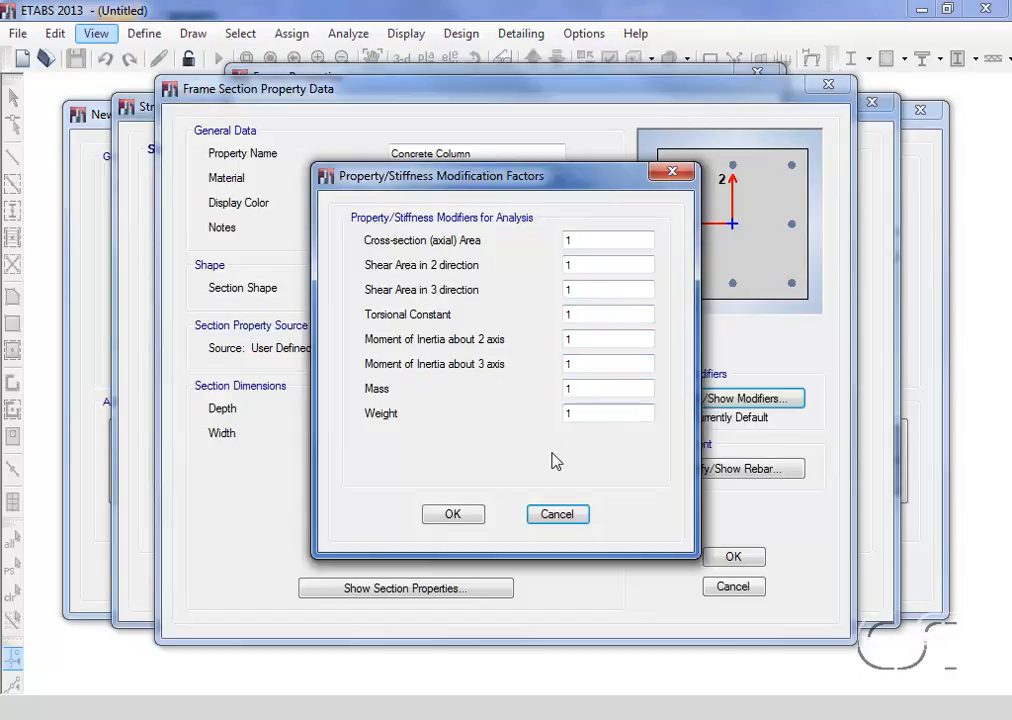
pyautogui.click(462, 517)
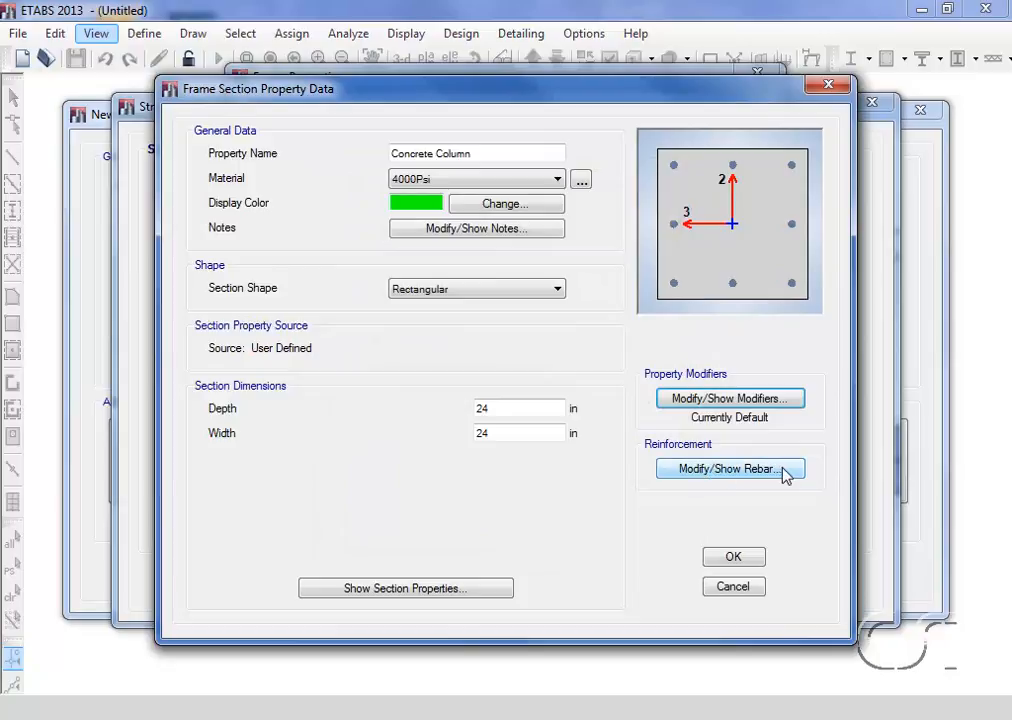
pyautogui.click(682, 471)
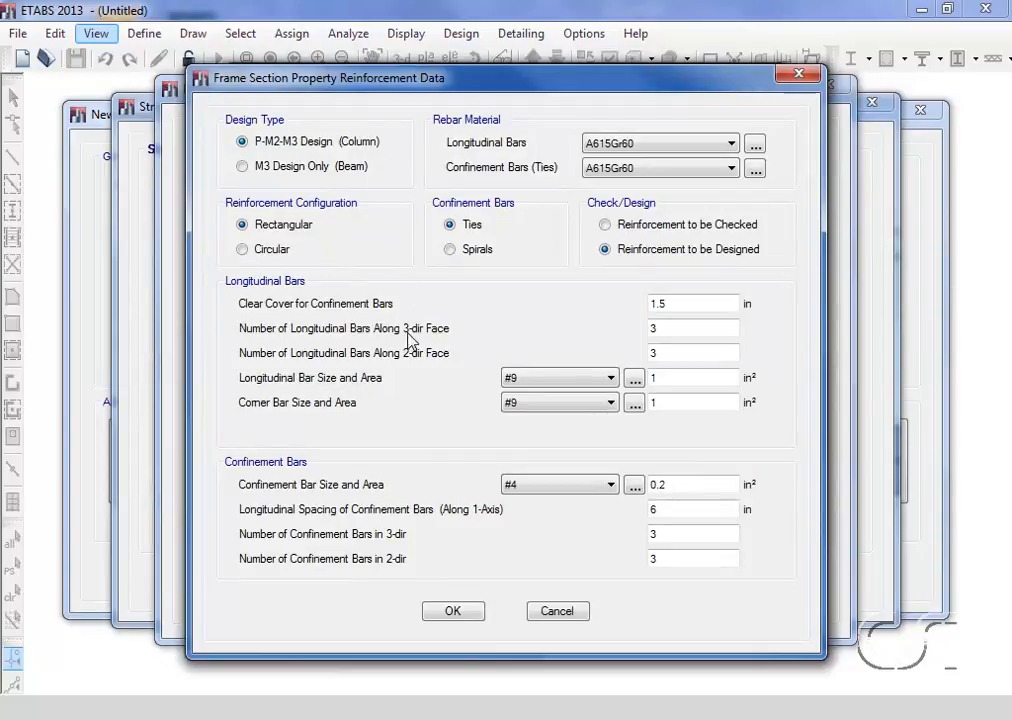
pyautogui.click(453, 612)
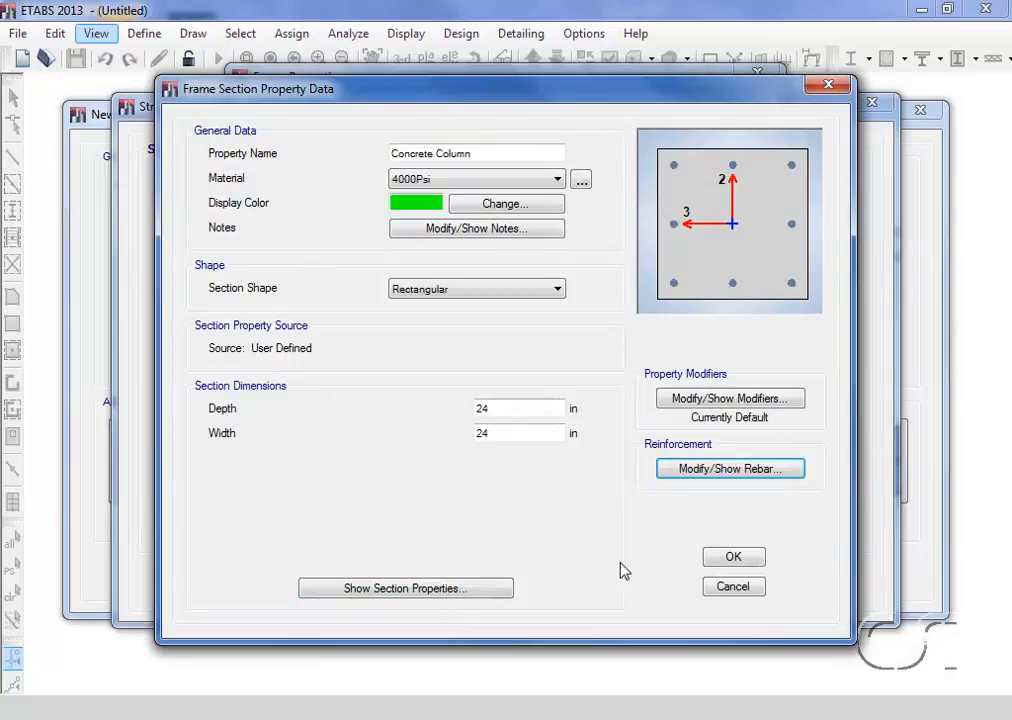
pyautogui.click(735, 558)
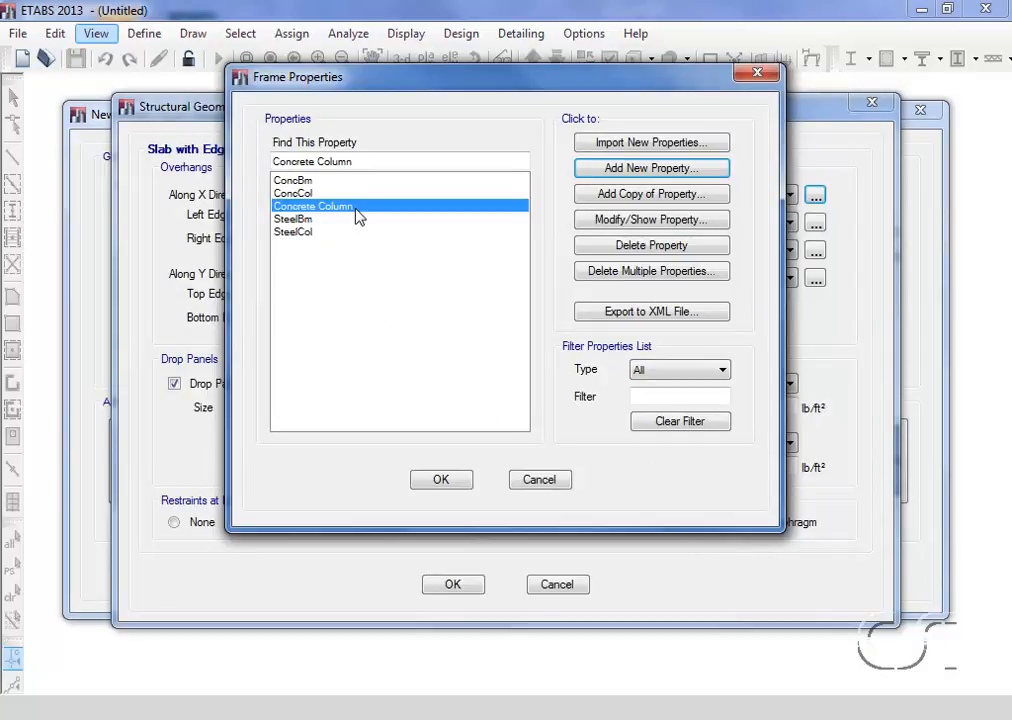
pyautogui.click(441, 480)
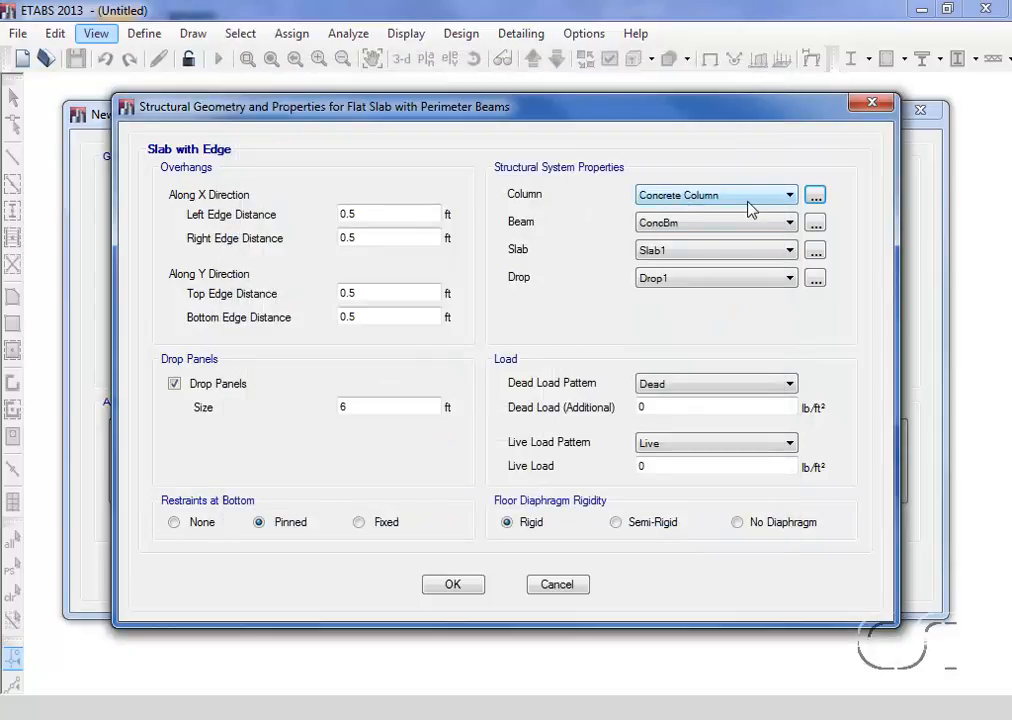
# Add a rectangular concrete frame section for the beams, named Concrete Beam, with a depth of 30 in
pyautogui.click(815, 225)
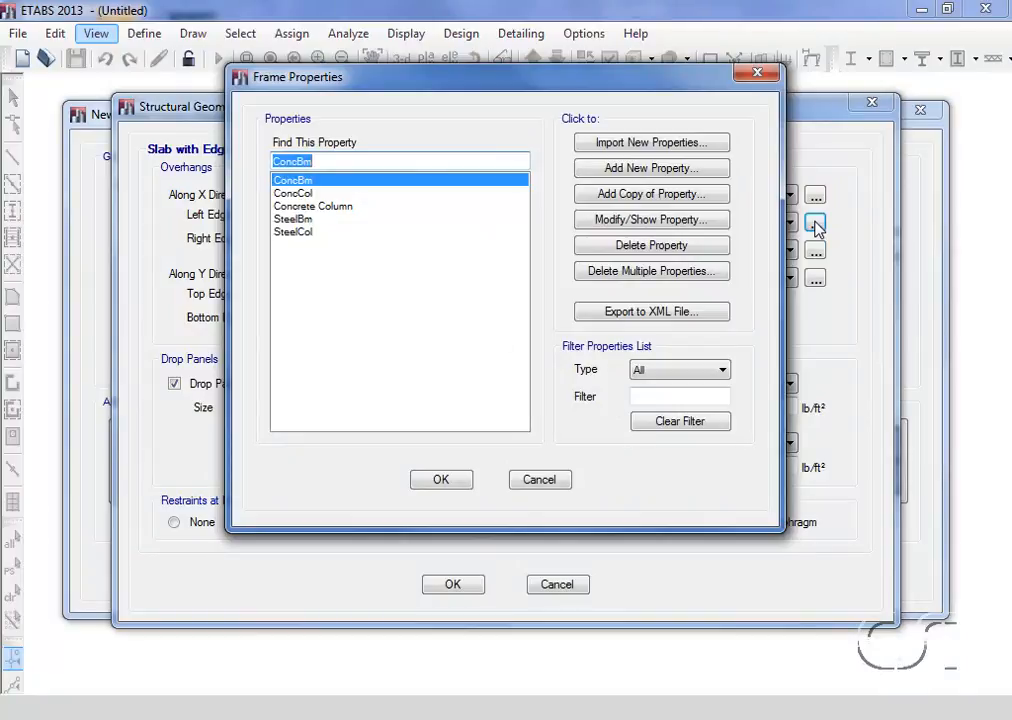
pyautogui.click(670, 170)
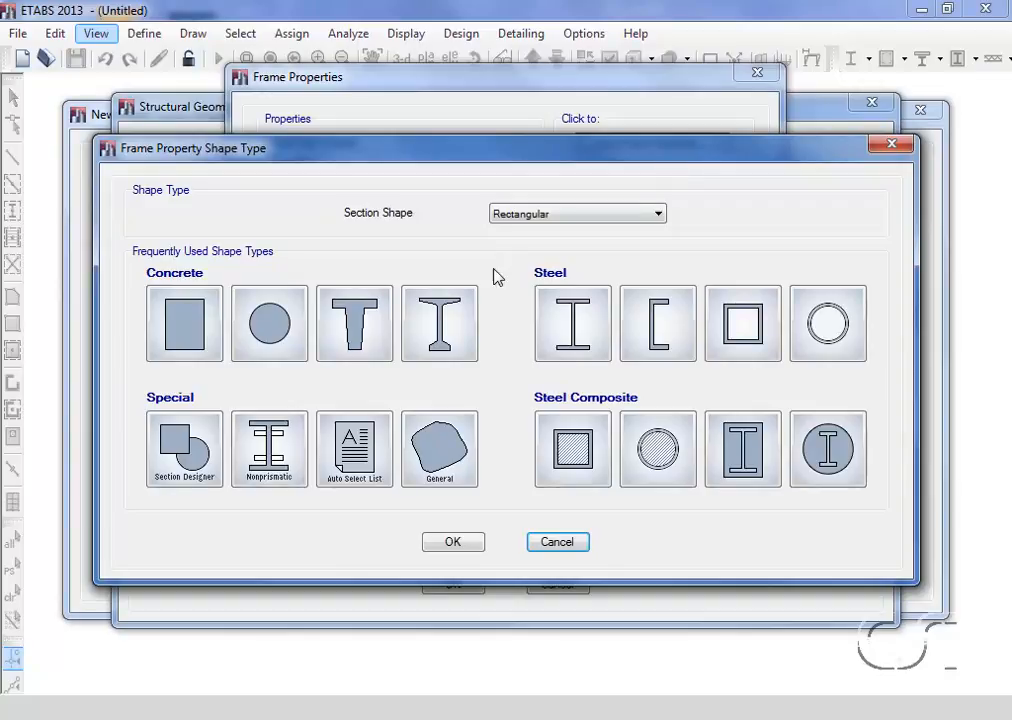
pyautogui.click(190, 331)
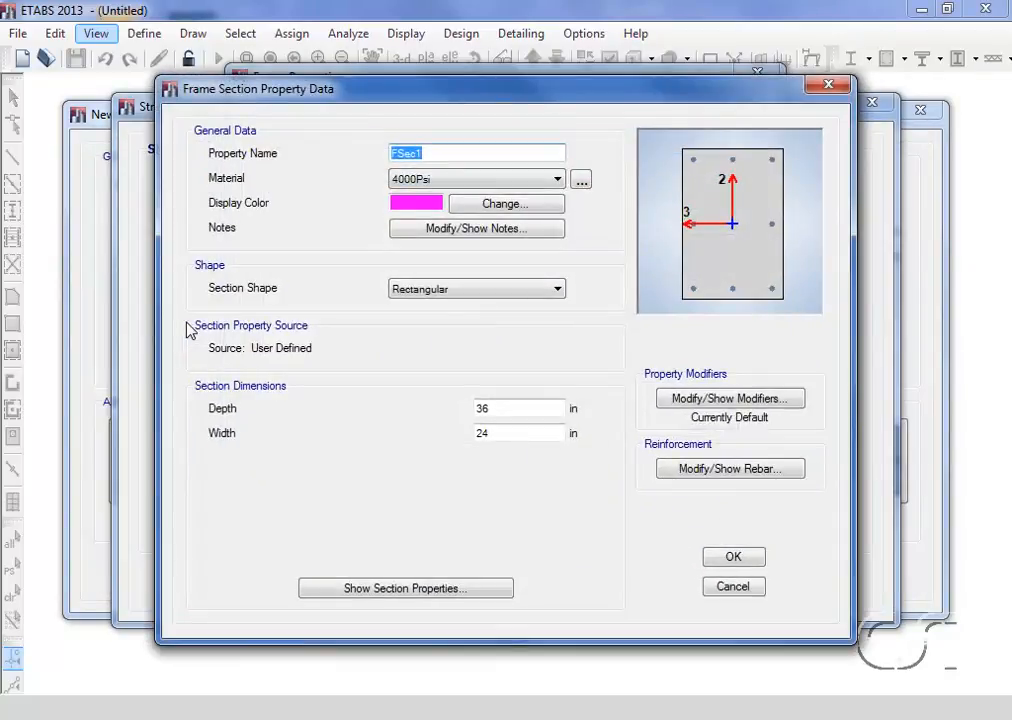
pyautogui.write('C')
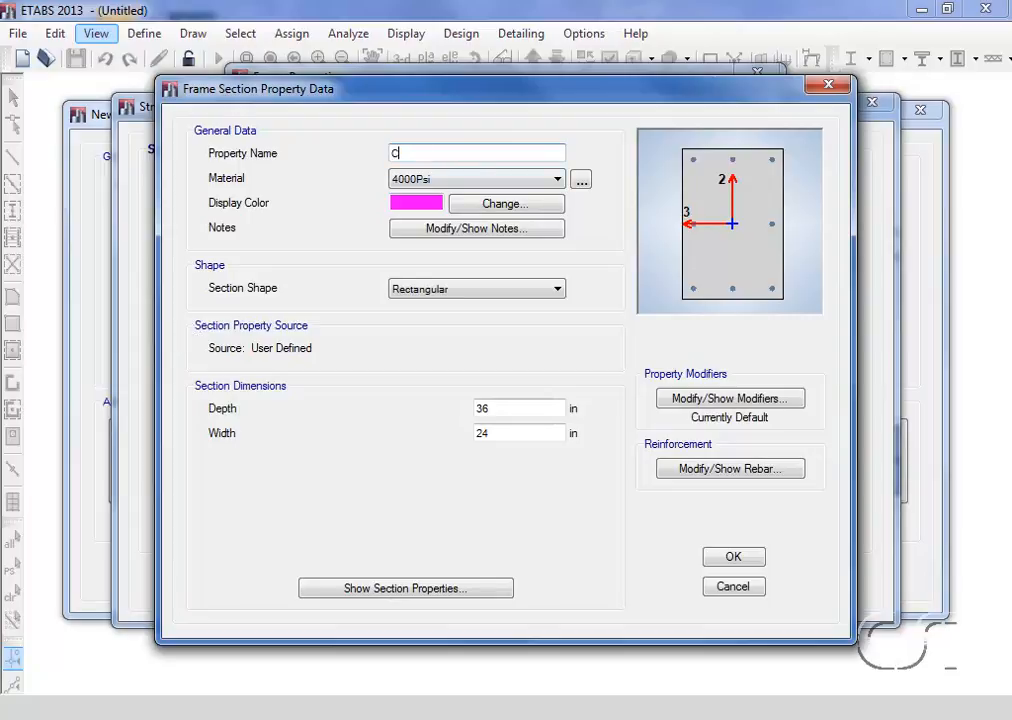
pyautogui.write('oncrete Beam')
pyautogui.doubleClick(492, 408)
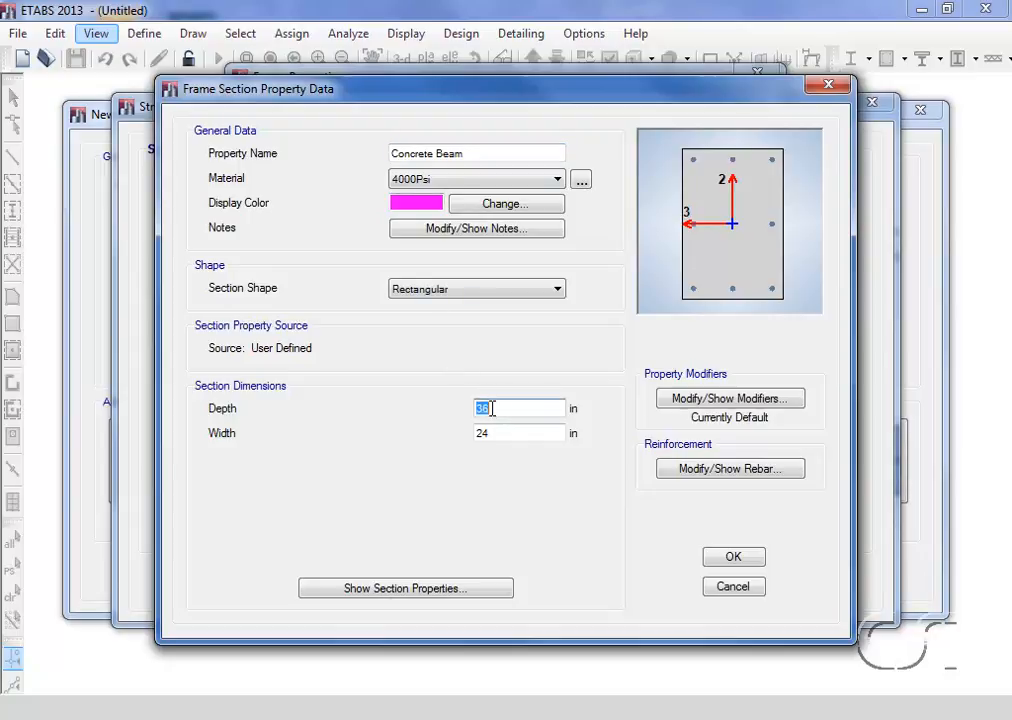
pyautogui.write('30')
# Set the beam section's reinforcement design type to M3 Design Only (Beam) and accept Concrete Beam as the template's beam property
pyautogui.click(686, 470)
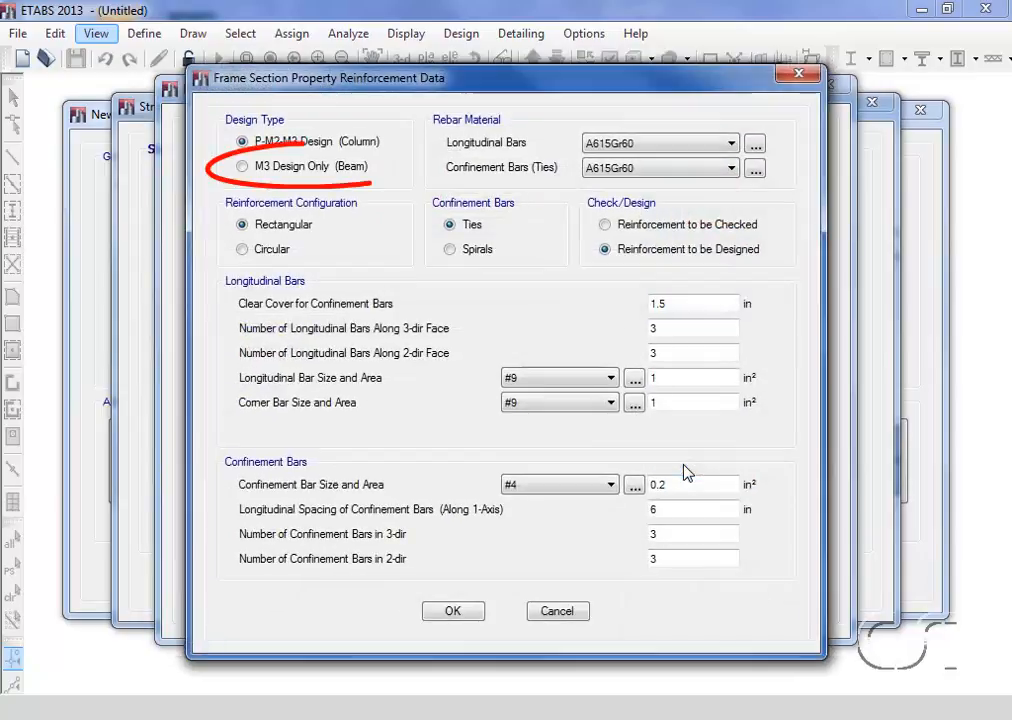
pyautogui.click(243, 167)
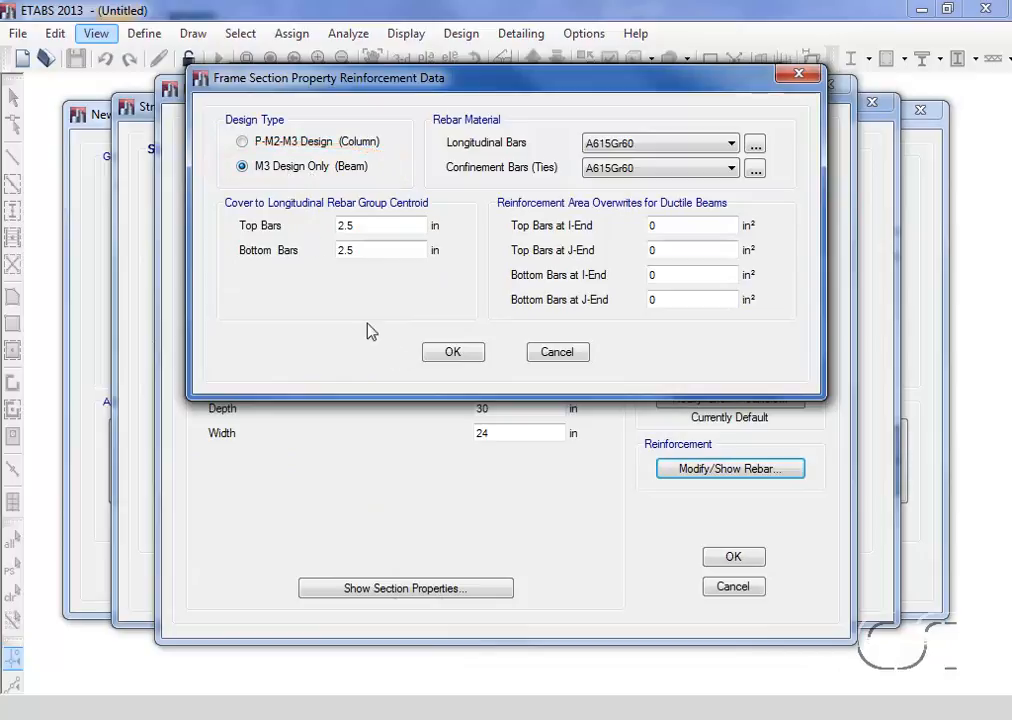
pyautogui.click(453, 354)
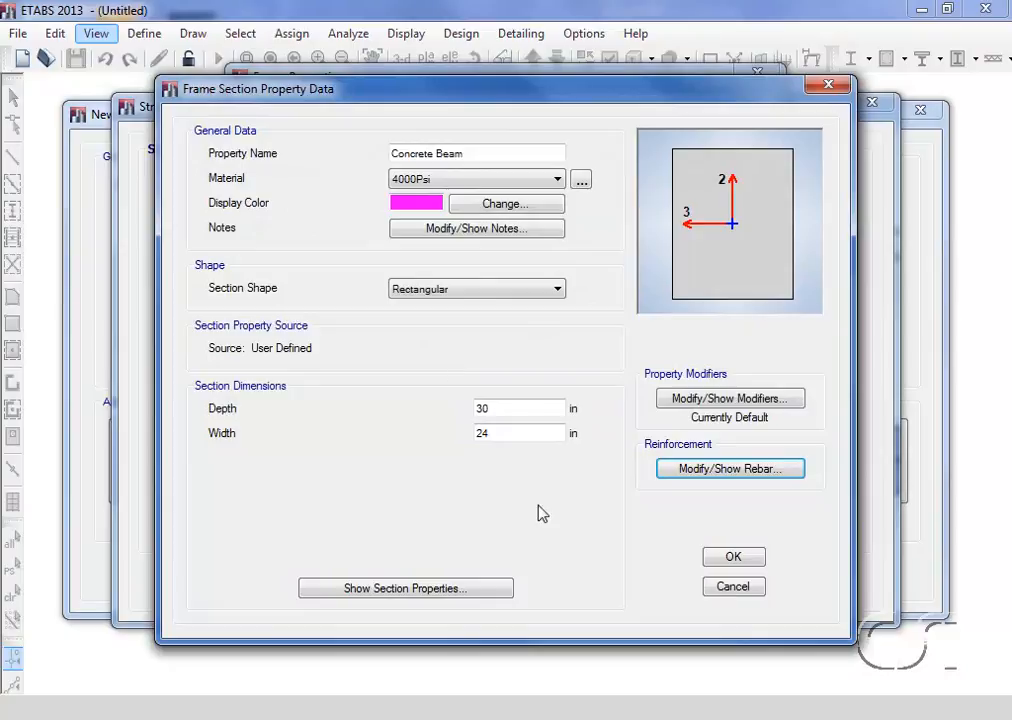
pyautogui.click(733, 558)
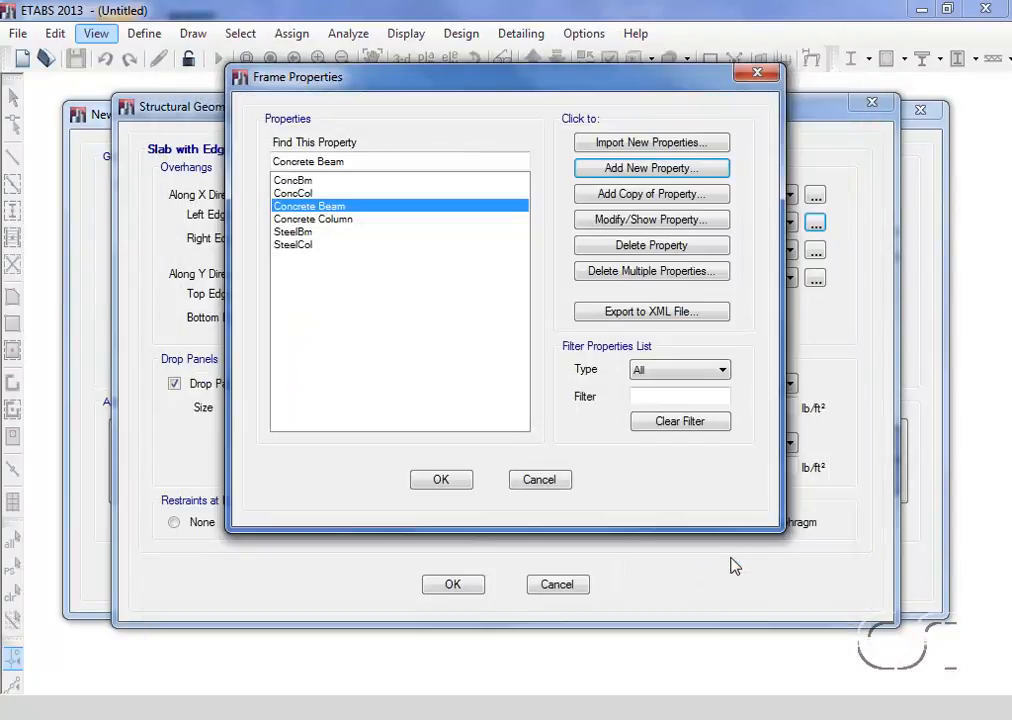
pyautogui.click(448, 484)
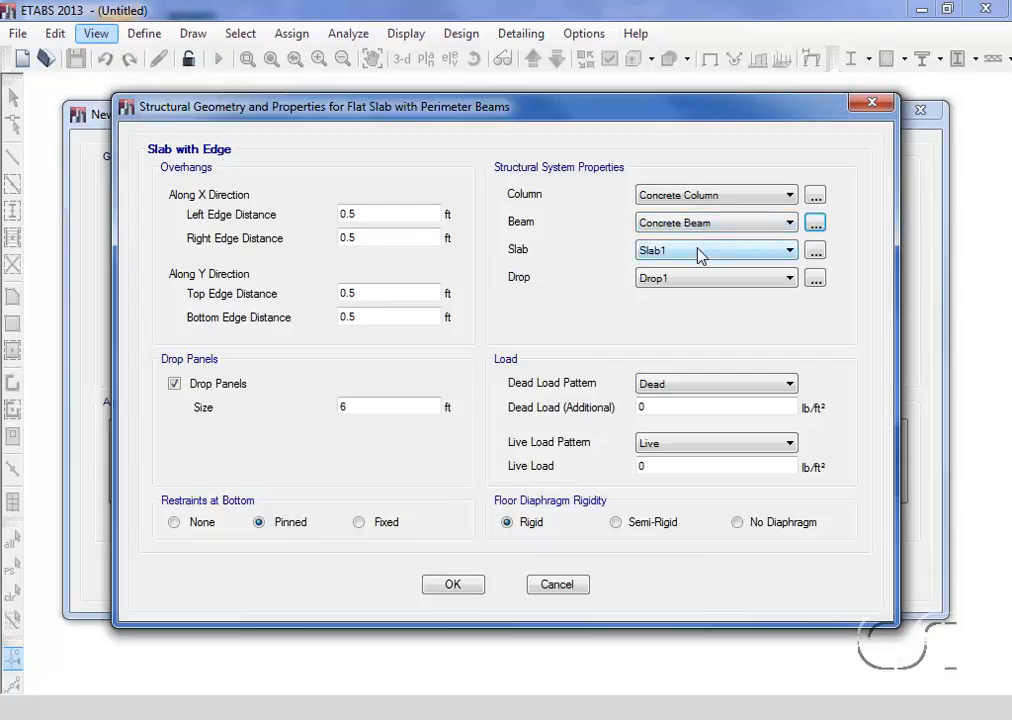
# Review the Slab1 property's material, modeling type and thickness, and keep it as the template's slab property
pyautogui.click(820, 256)
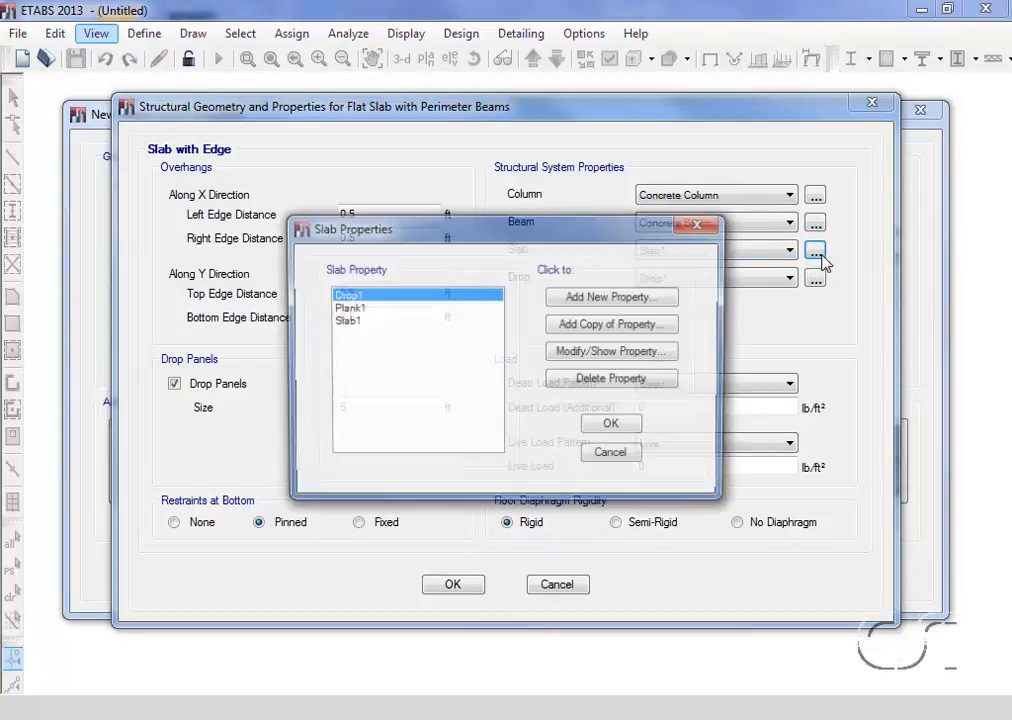
pyautogui.click(350, 321)
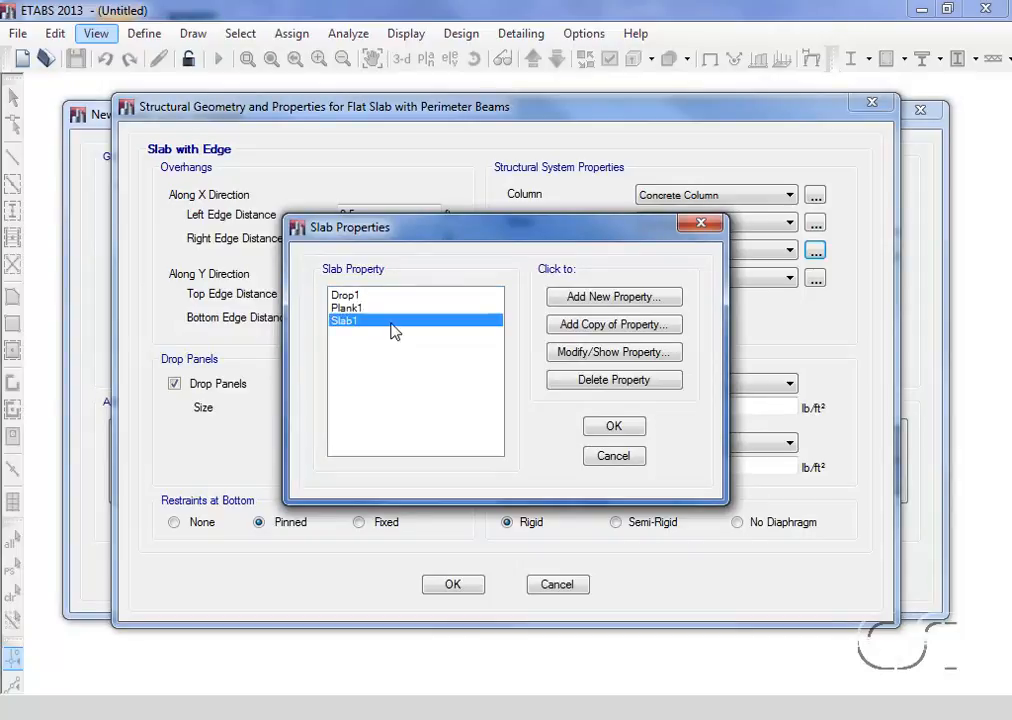
pyautogui.click(627, 355)
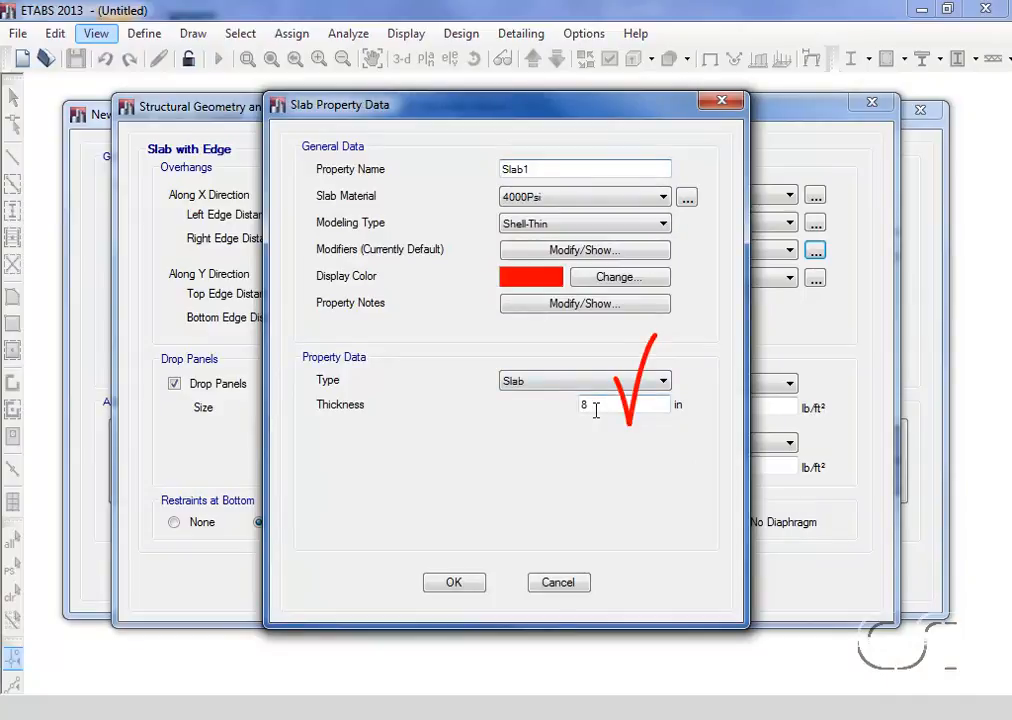
pyautogui.click(458, 584)
pyautogui.click(617, 433)
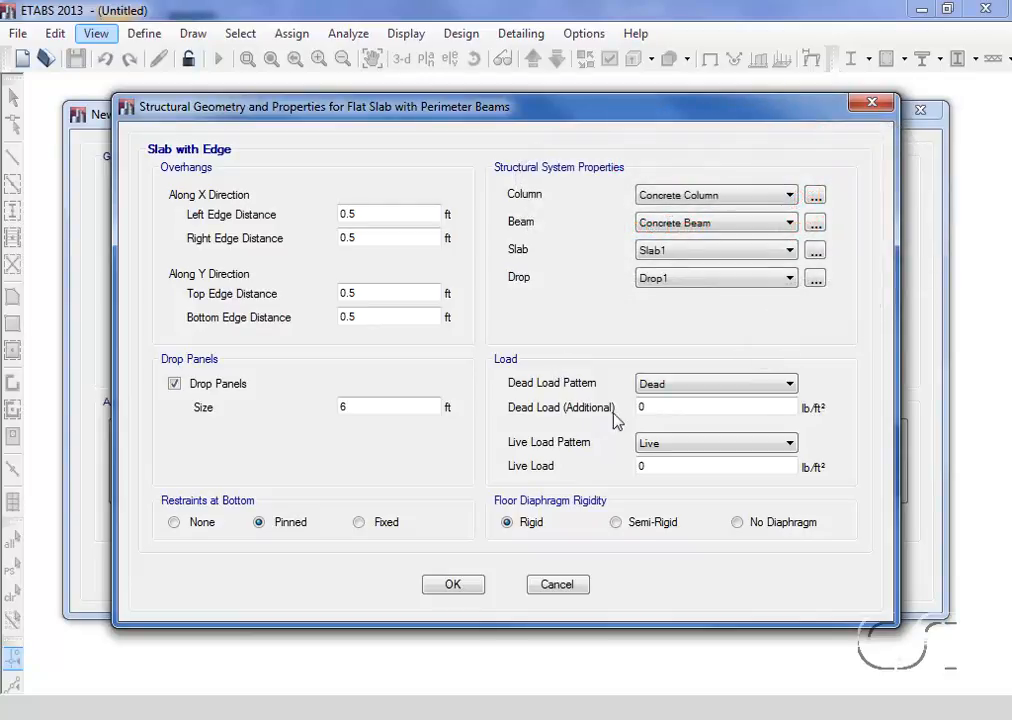
# Set the additional dead load to 25 lb/ft² and the live load to 80 lb/ft², and generate the model from the template
pyautogui.doubleClick(648, 407)
pyautogui.write('25')
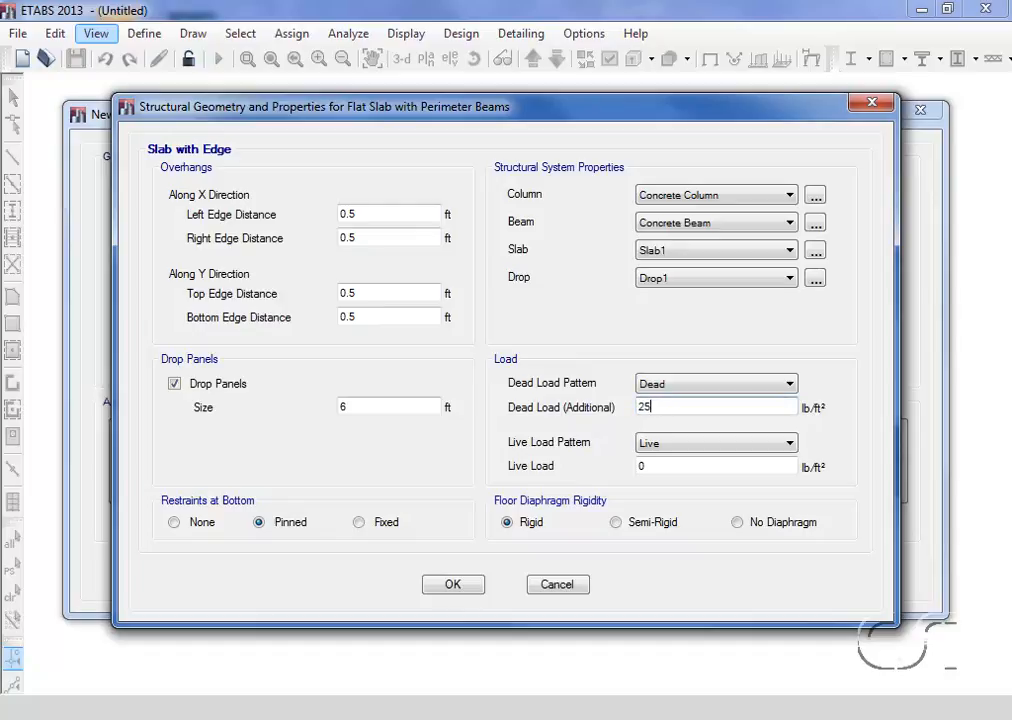
pyautogui.doubleClick(654, 463)
pyautogui.write('80')
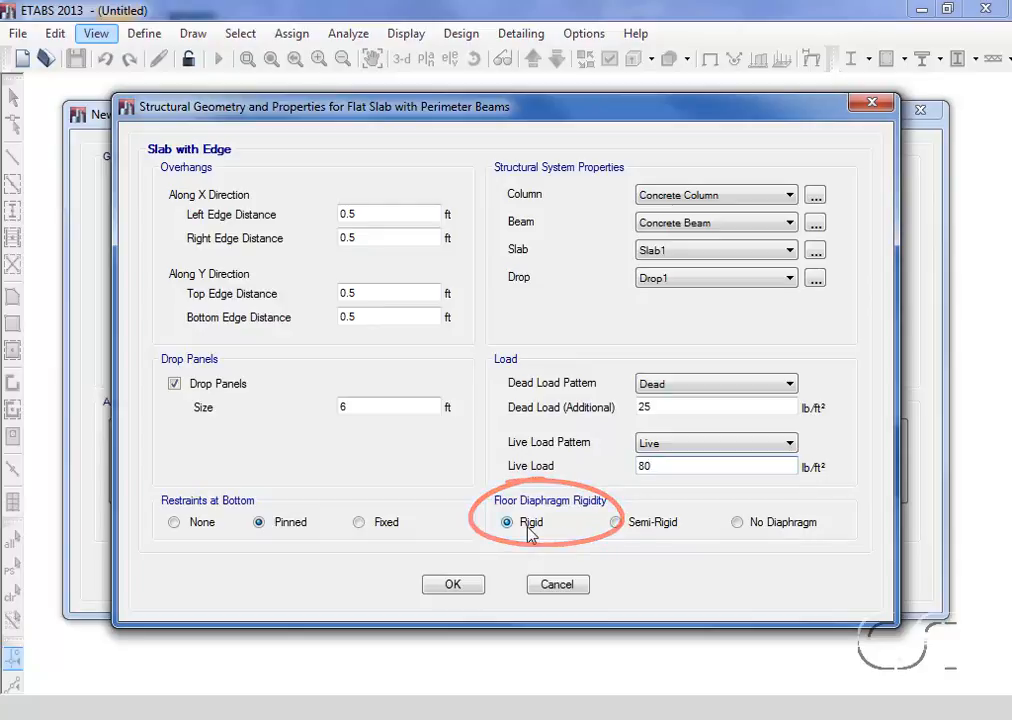
pyautogui.click(453, 586)
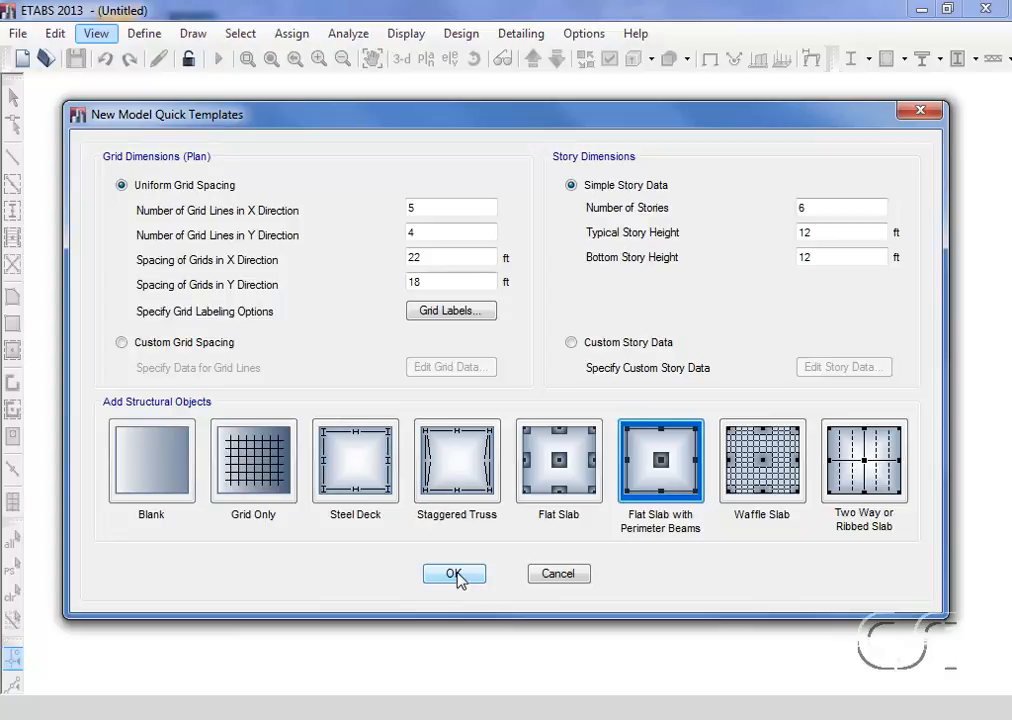
pyautogui.click(456, 575)
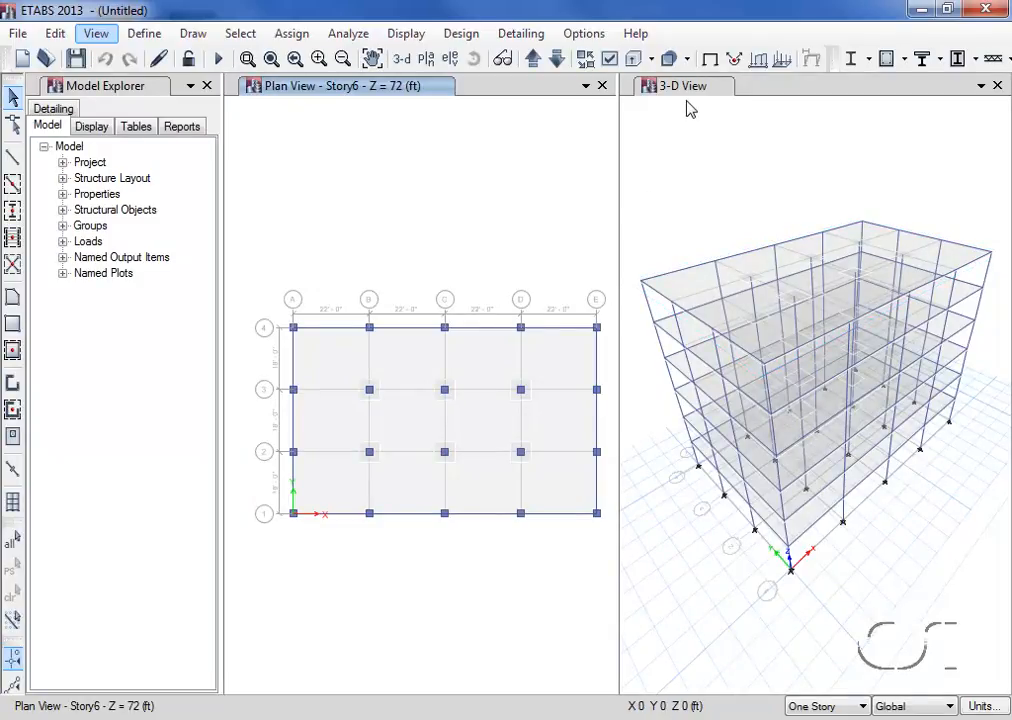
pyautogui.click(587, 87)
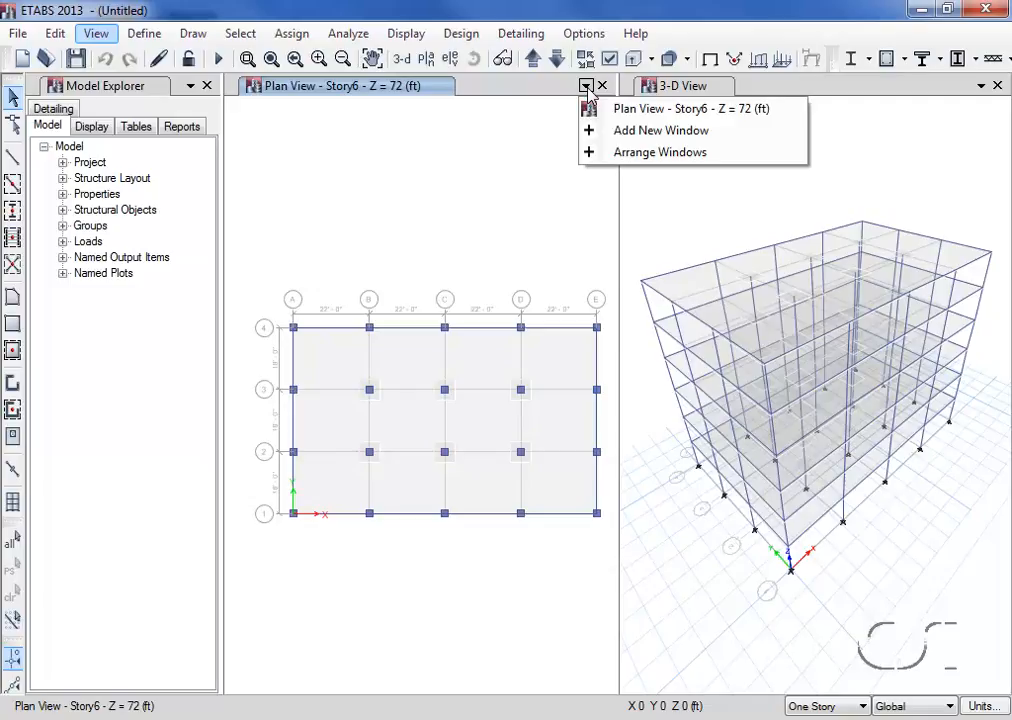
pyautogui.click(587, 87)
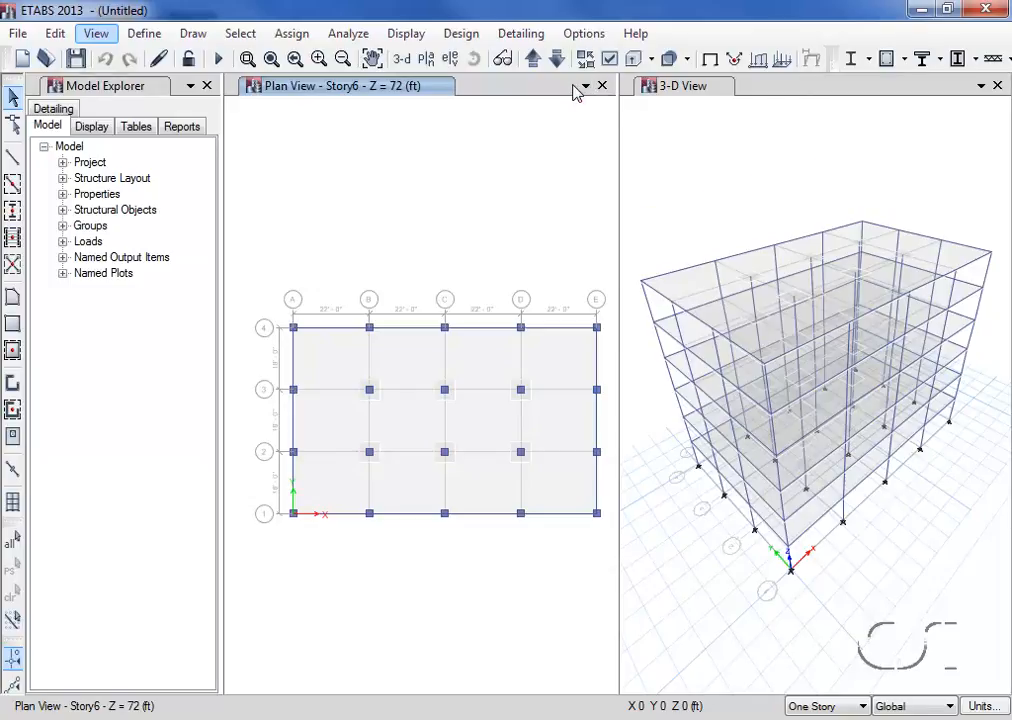
# Save the Concrete Building model
pyautogui.click(18, 33)
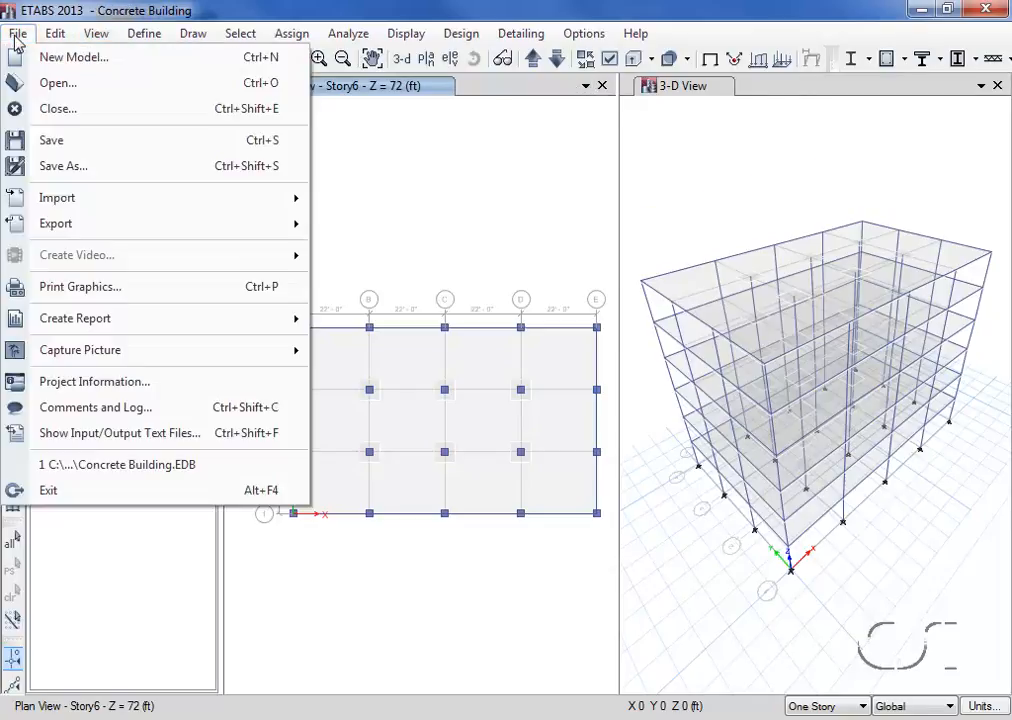
pyautogui.click(60, 142)
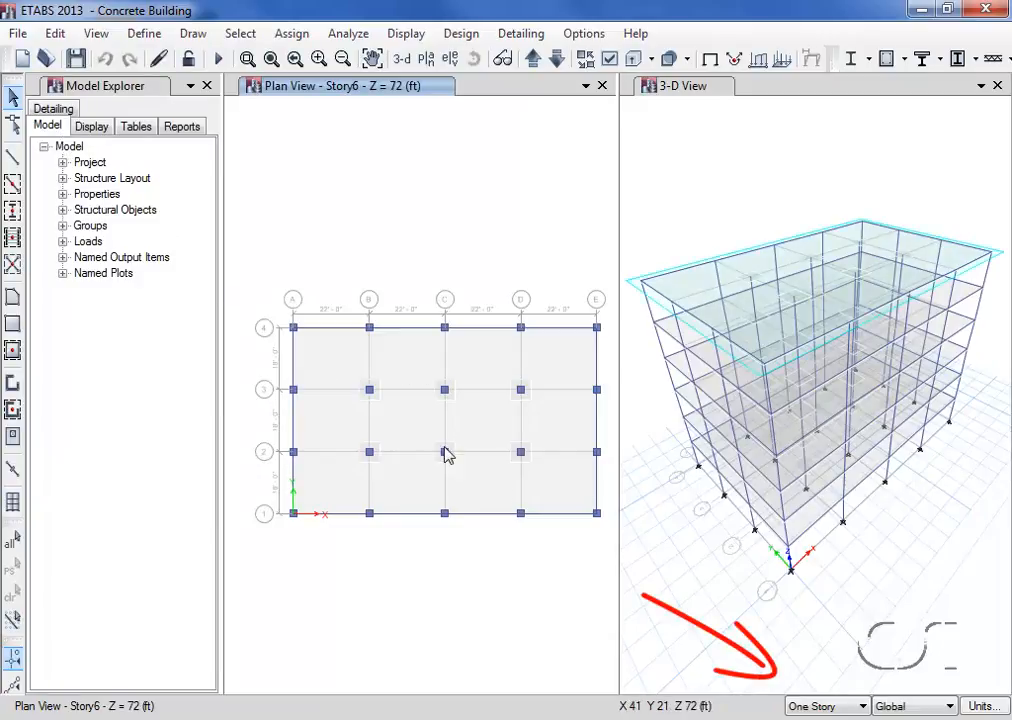
# Apply drawing to All Stories and draw a rectangular floor area with the Opening property from grid point C-3 to D-2
pyautogui.click(832, 710)
pyautogui.click(838, 719)
pyautogui.click(13, 325)
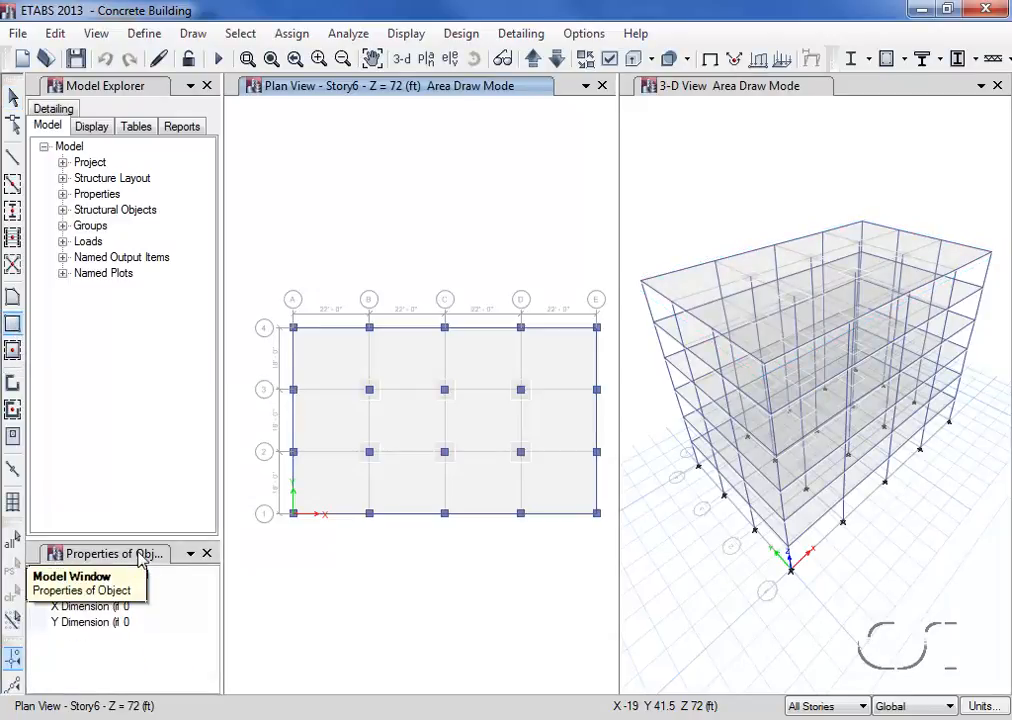
pyautogui.click(136, 576)
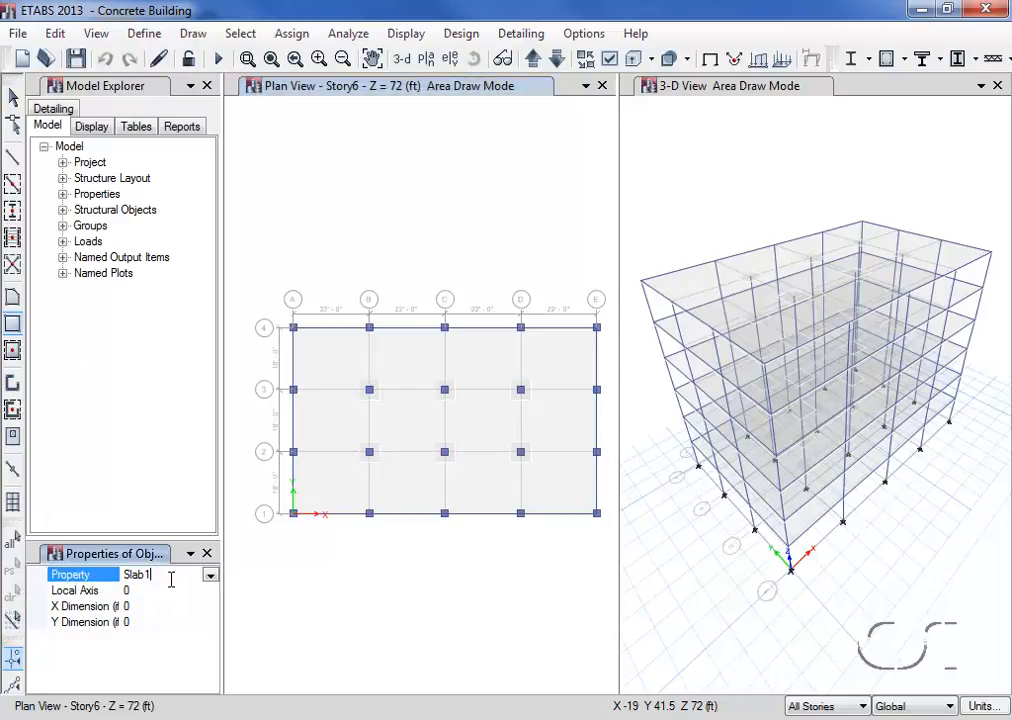
pyautogui.click(210, 576)
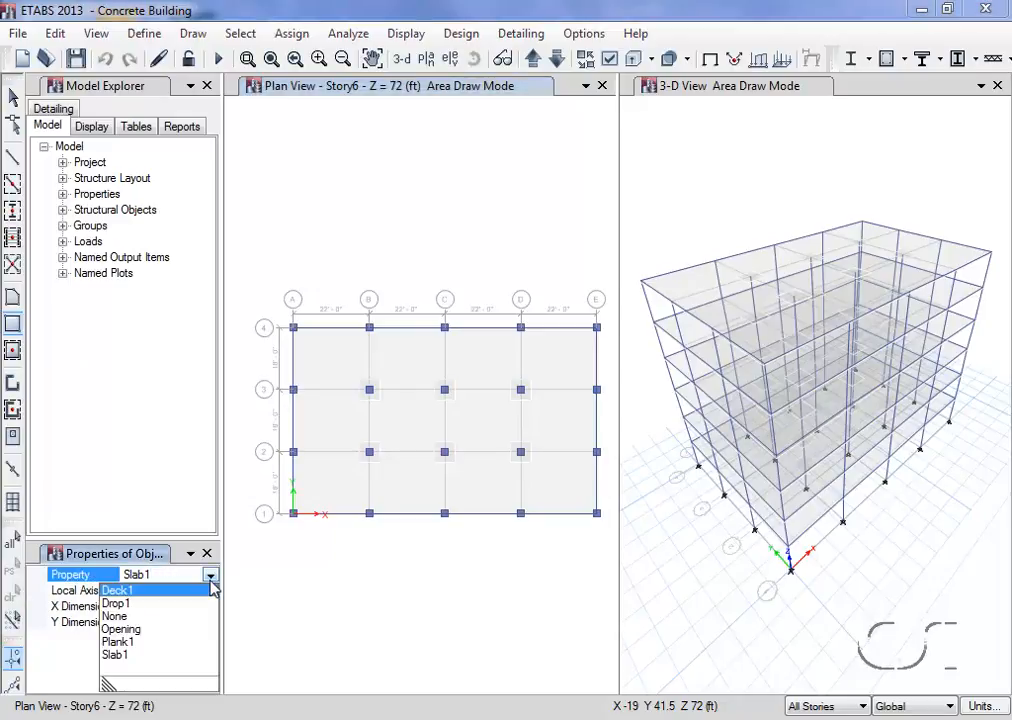
pyautogui.click(115, 629)
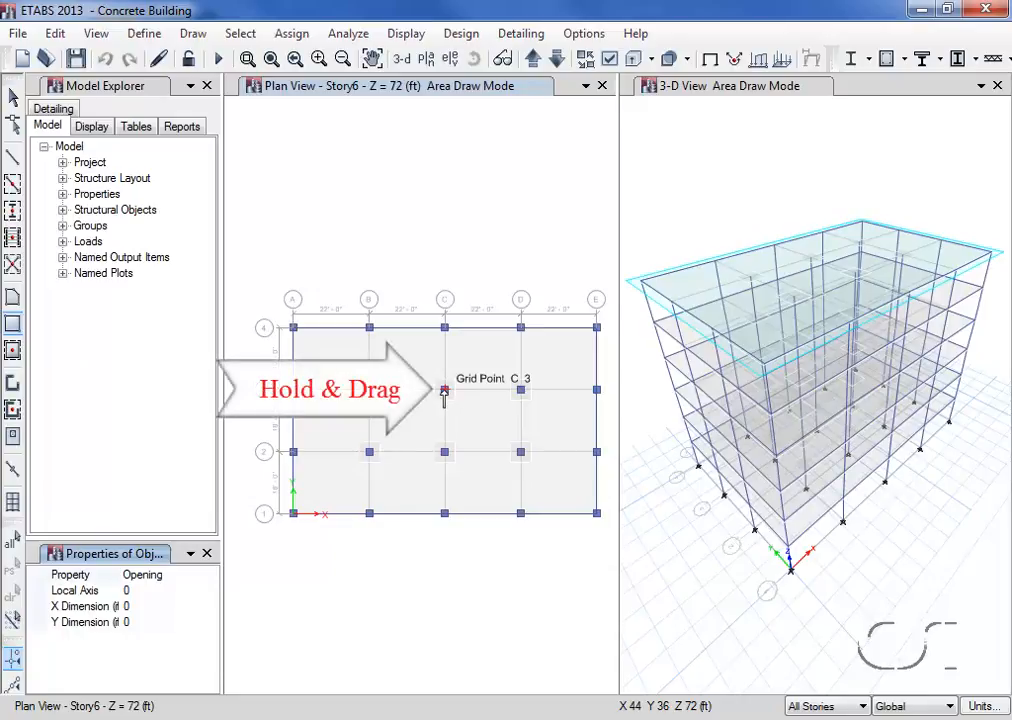
pyautogui.moveTo(445, 392); pyautogui.dragTo(520, 457)
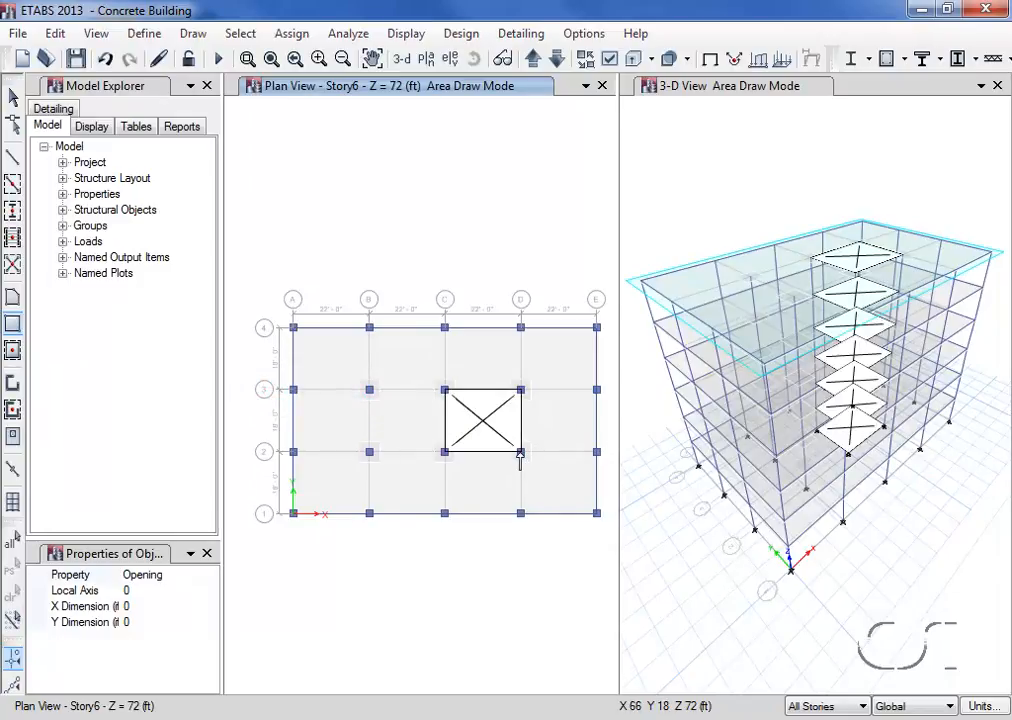
pyautogui.click(13, 99)
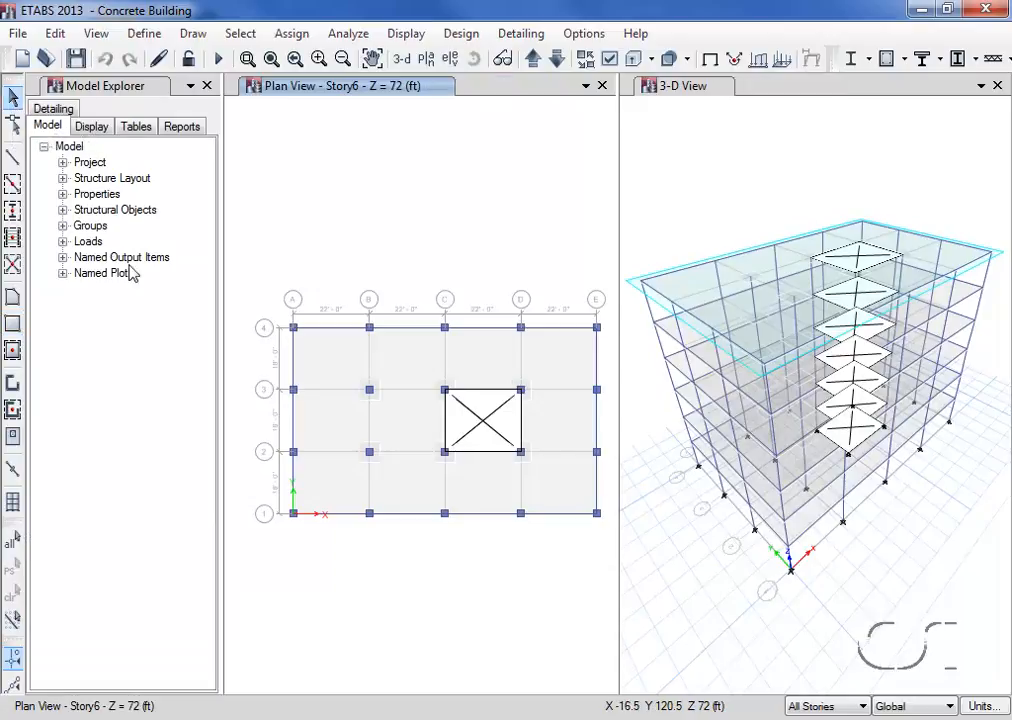
# Delete the columns at the opening's four corners, grid points C-3, D-3, D-2 and C-2, on all stories
pyautogui.keyDown('ctrl'); pyautogui.click(445, 391); pyautogui.keyUp('ctrl')
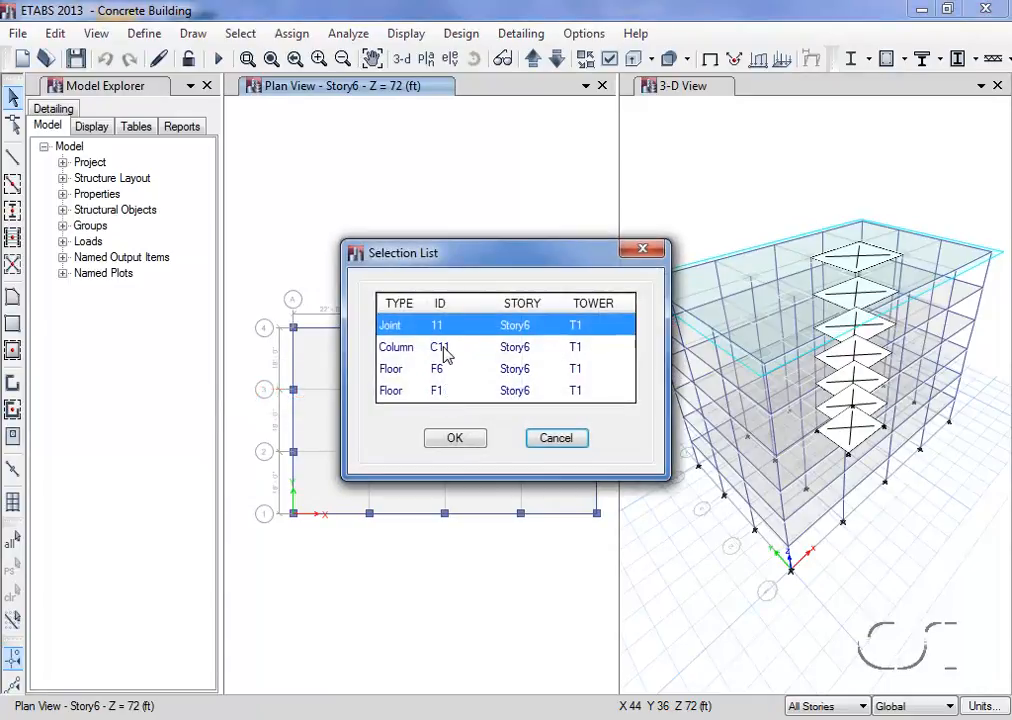
pyautogui.click(445, 349)
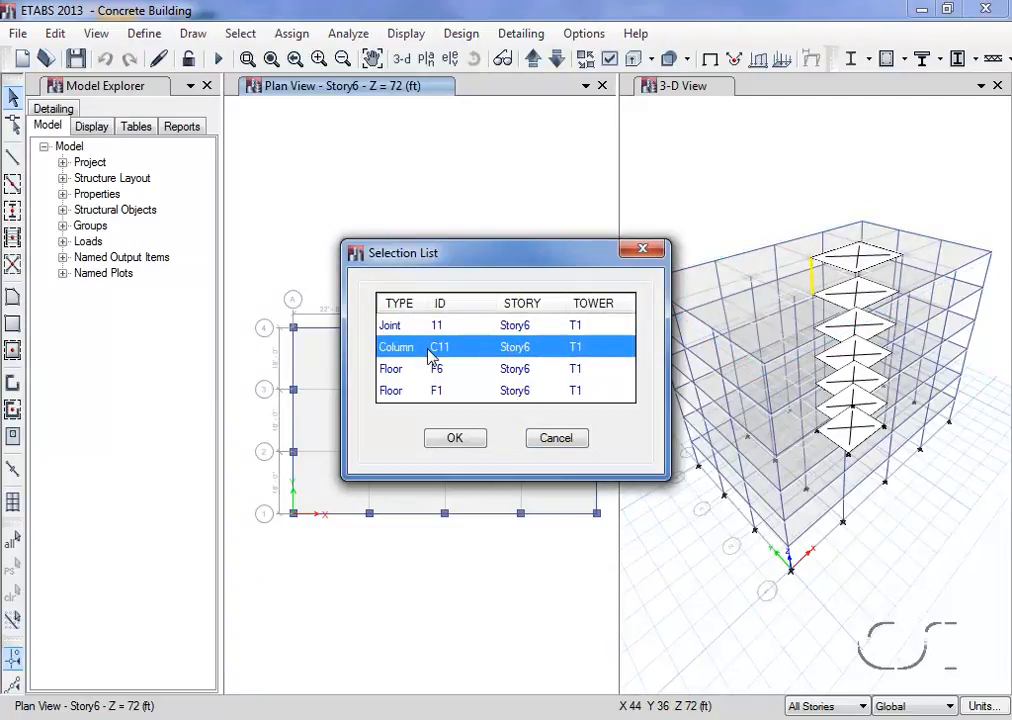
pyautogui.click(455, 439)
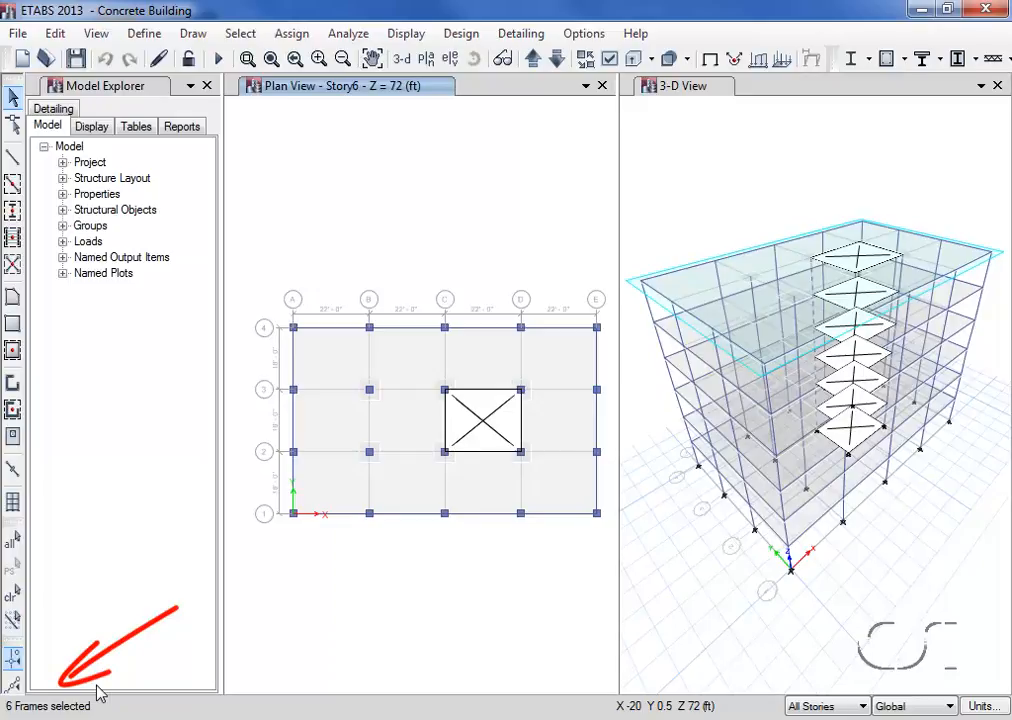
pyautogui.keyDown('ctrl'); pyautogui.click(522, 392); pyautogui.keyUp('ctrl')
pyautogui.click(447, 352)
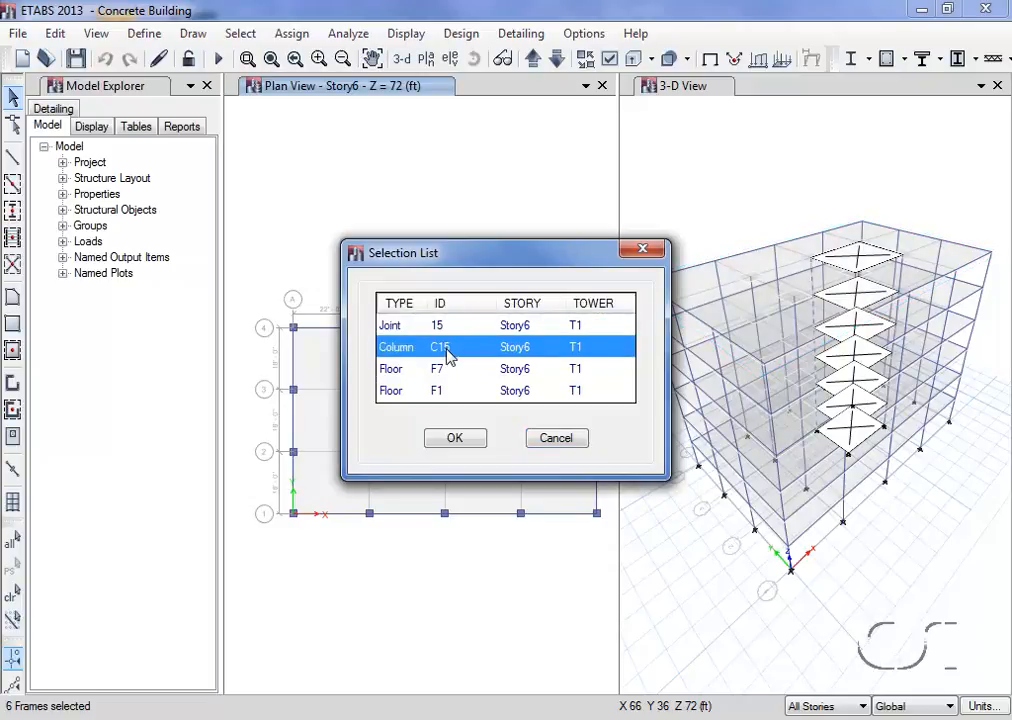
pyautogui.click(442, 443)
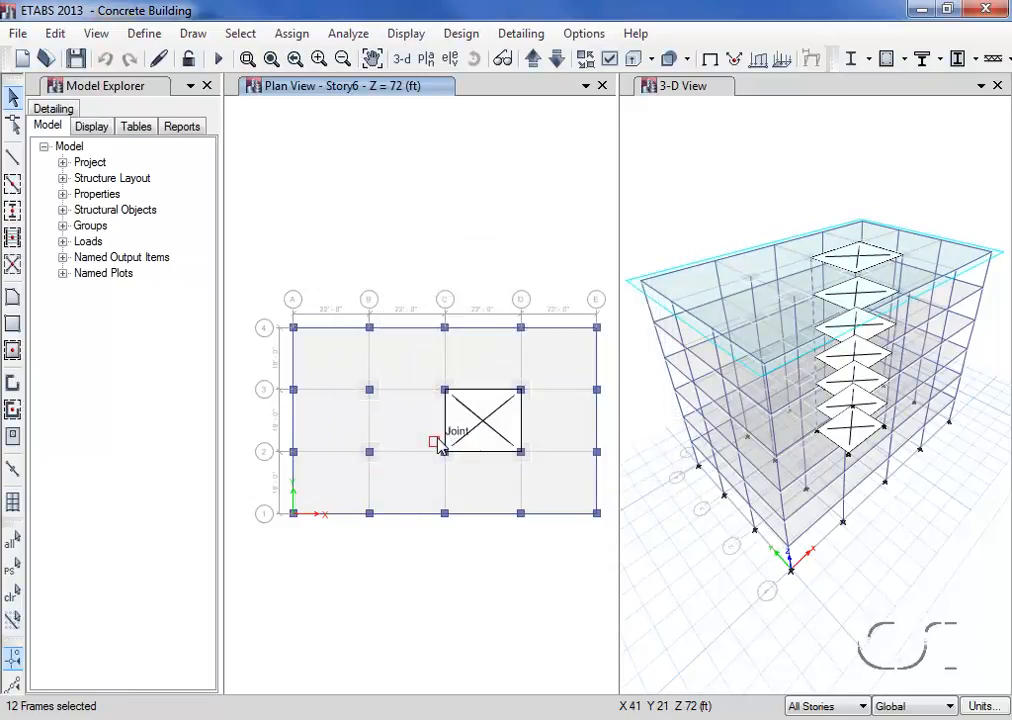
pyautogui.keyDown('ctrl'); pyautogui.click(521, 453); pyautogui.keyUp('ctrl')
pyautogui.click(425, 350)
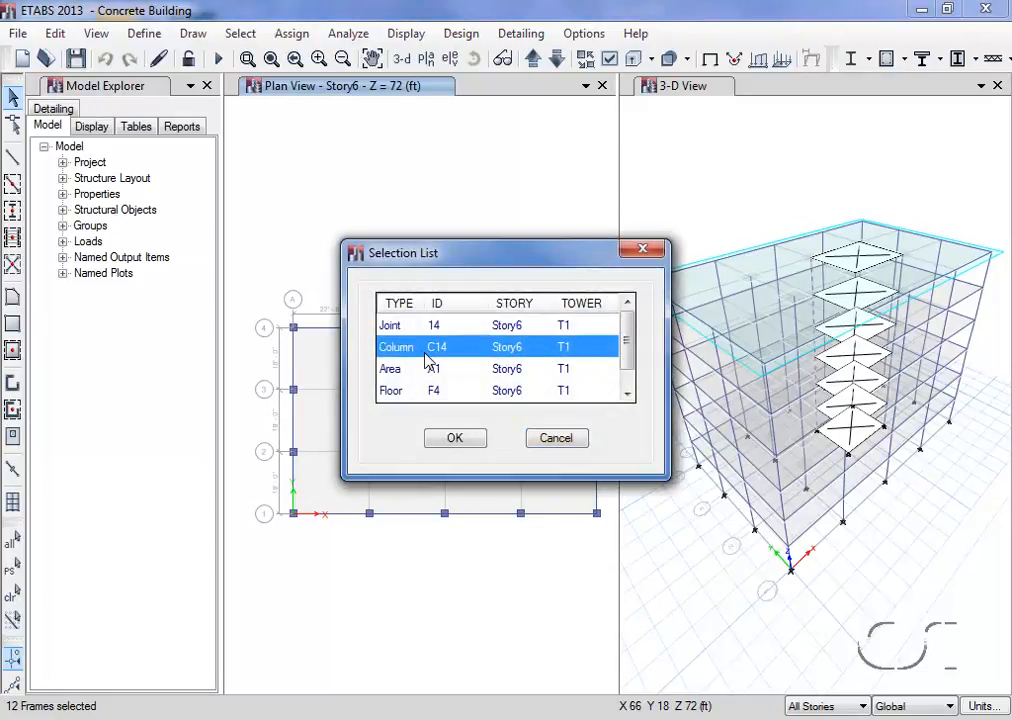
pyautogui.click(458, 443)
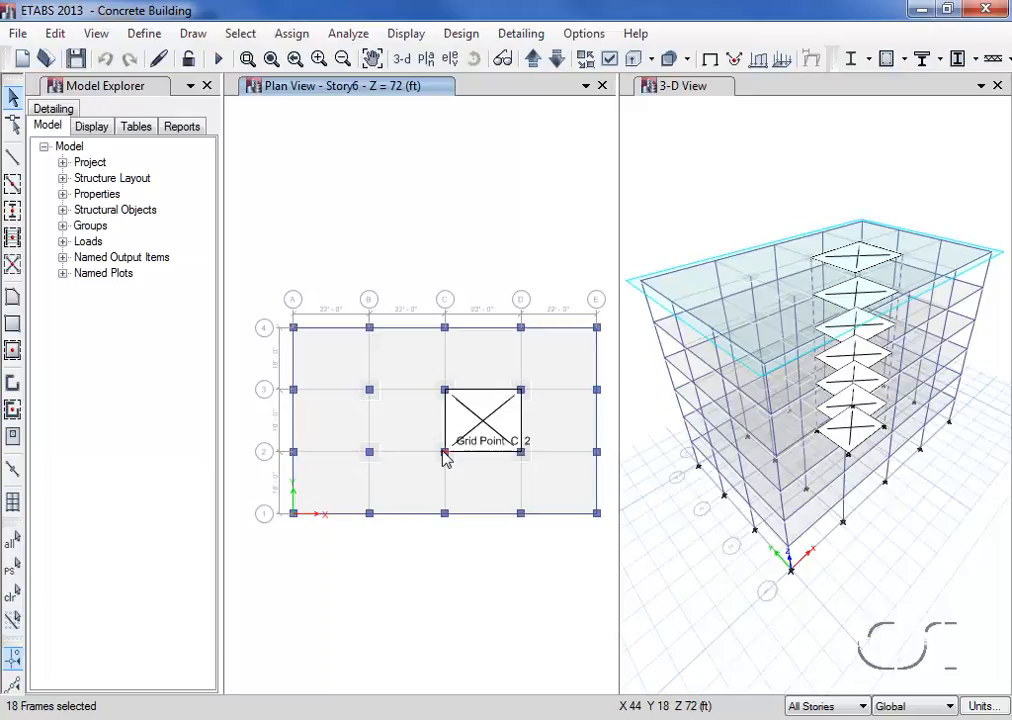
pyautogui.keyDown('ctrl'); pyautogui.click(445, 456); pyautogui.keyUp('ctrl')
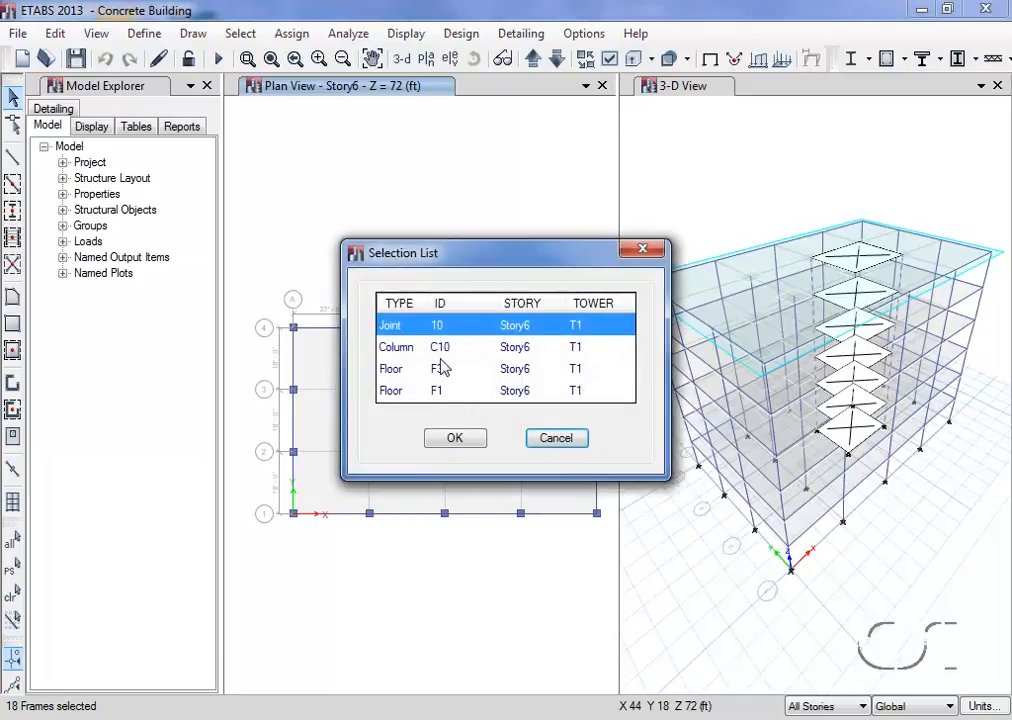
pyautogui.click(437, 350)
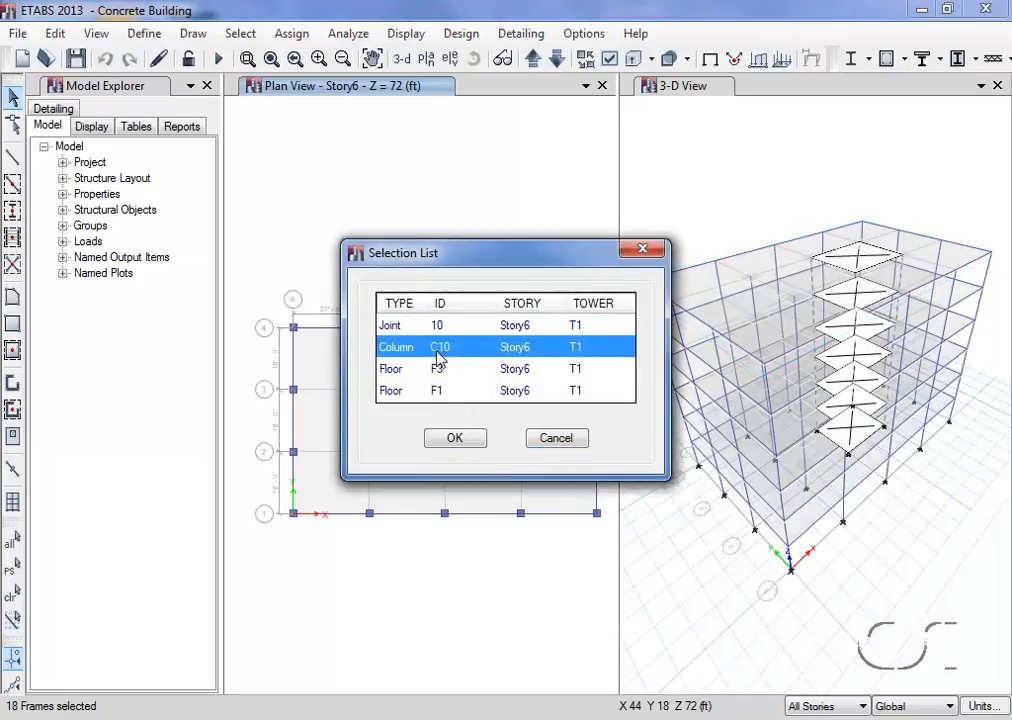
pyautogui.click(454, 441)
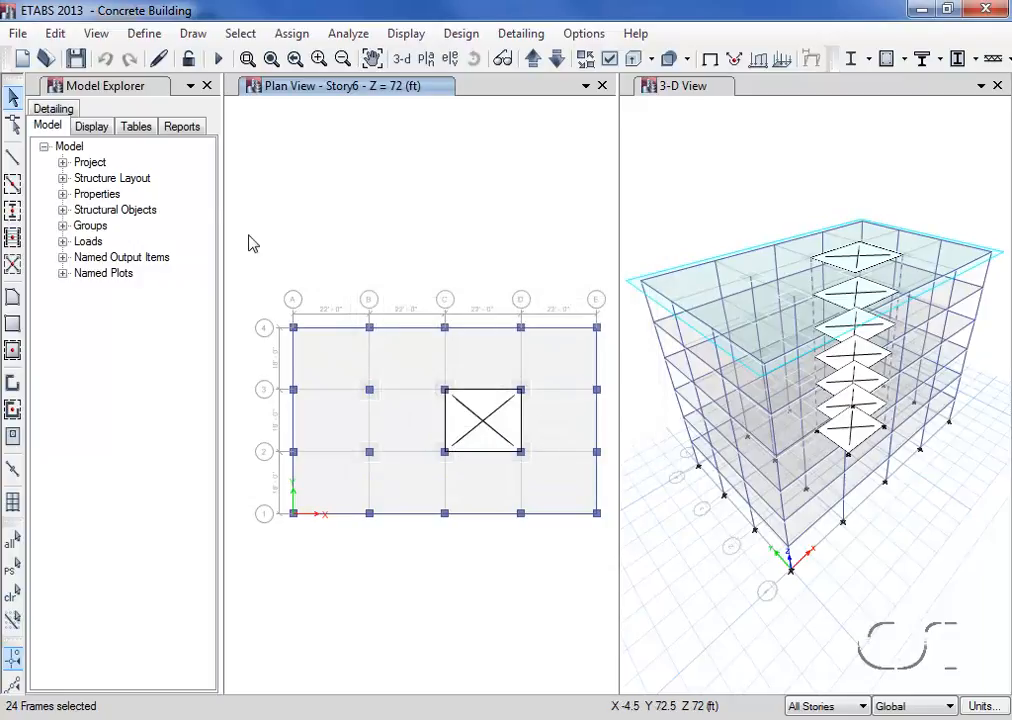
pyautogui.click(55, 33)
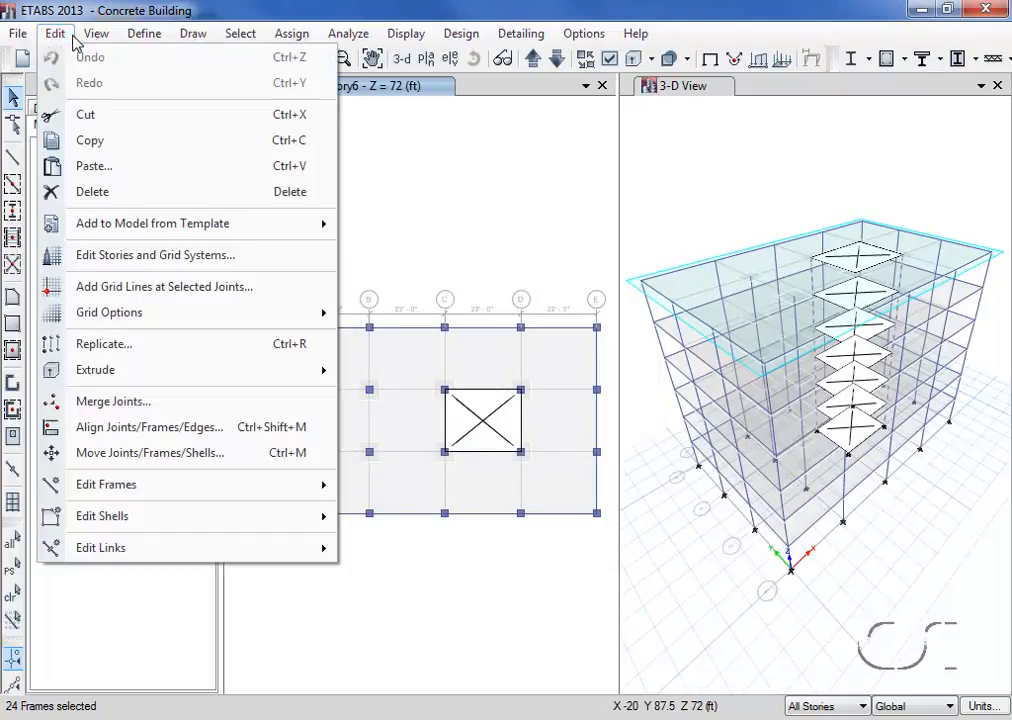
pyautogui.click(104, 196)
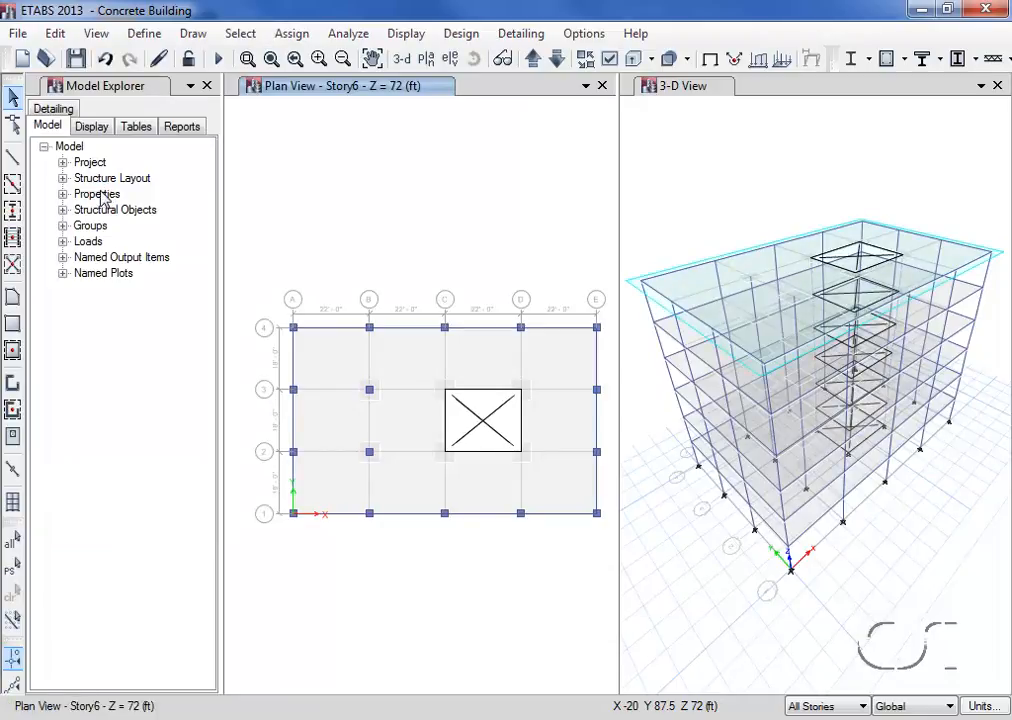
# Start a new E-shaped wall stack and set its lengths to LX 18 ft, LY1 11 ft and LY2 11 ft
pyautogui.click(193, 33)
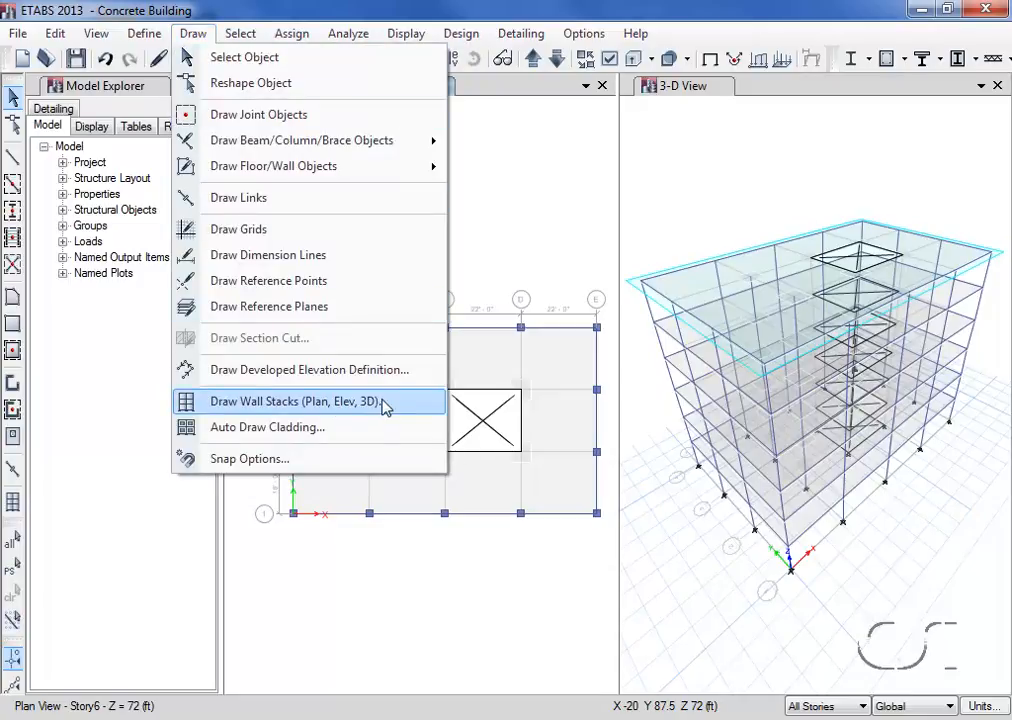
pyautogui.click(240, 402)
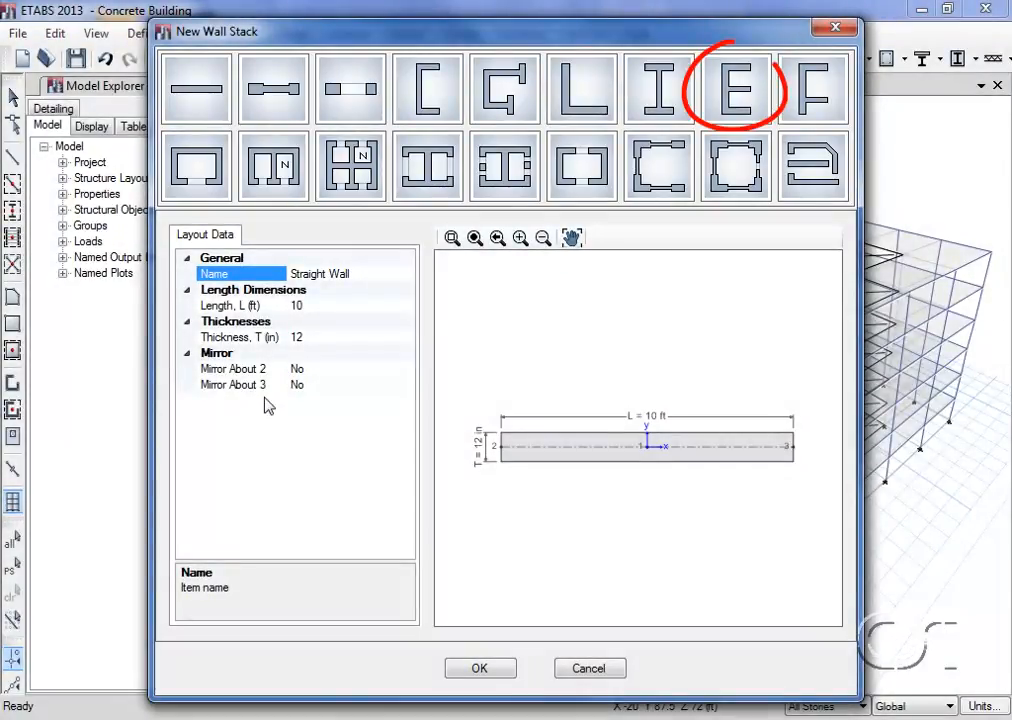
pyautogui.click(731, 91)
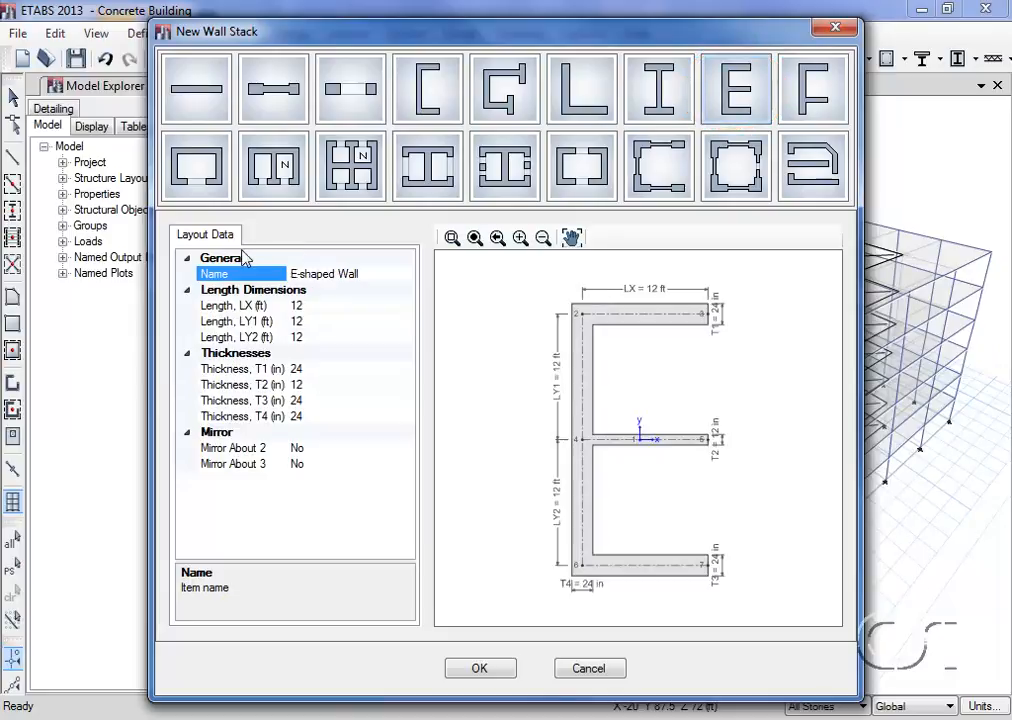
pyautogui.click(308, 305)
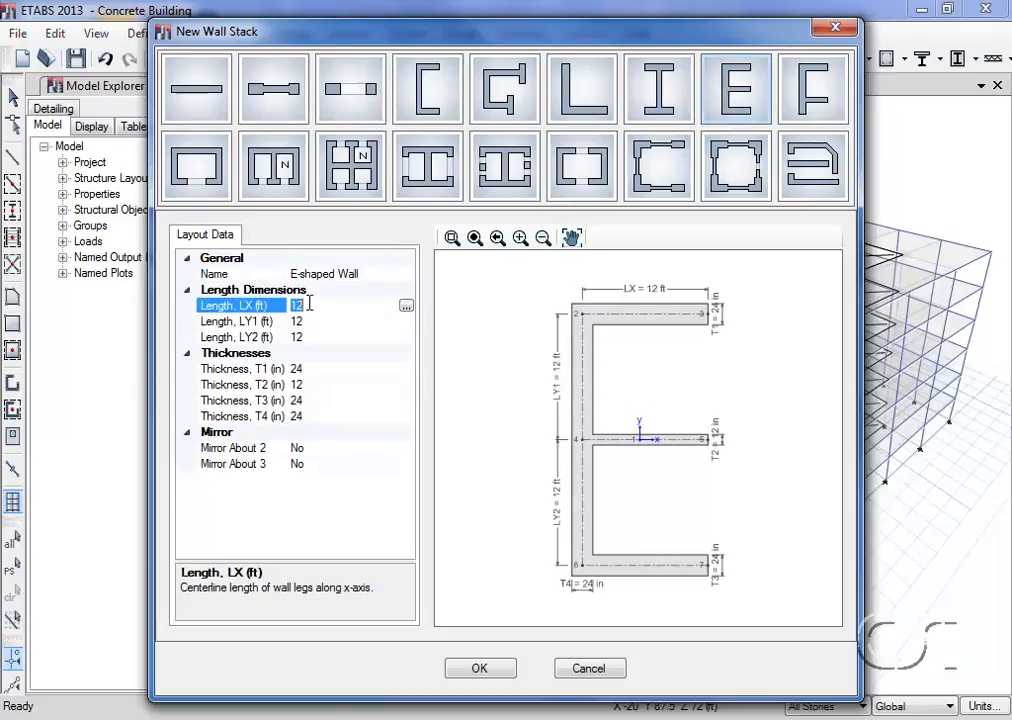
pyautogui.write('18')
pyautogui.press('Return')
pyautogui.click(298, 321)
pyautogui.write('11')
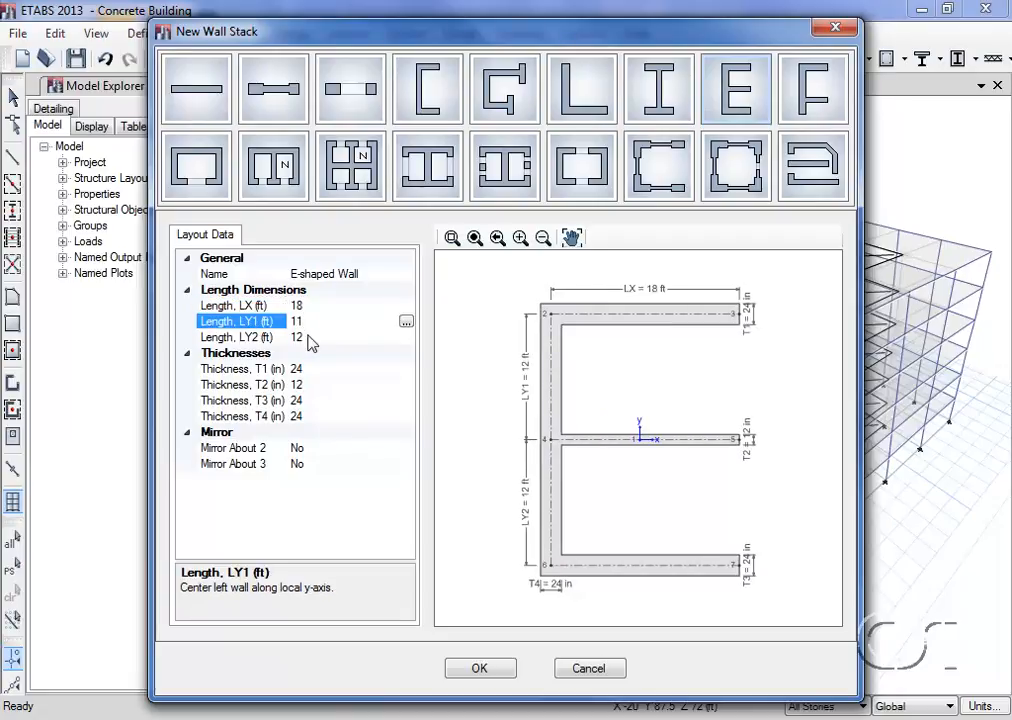
pyautogui.click(310, 337)
pyautogui.write('11')
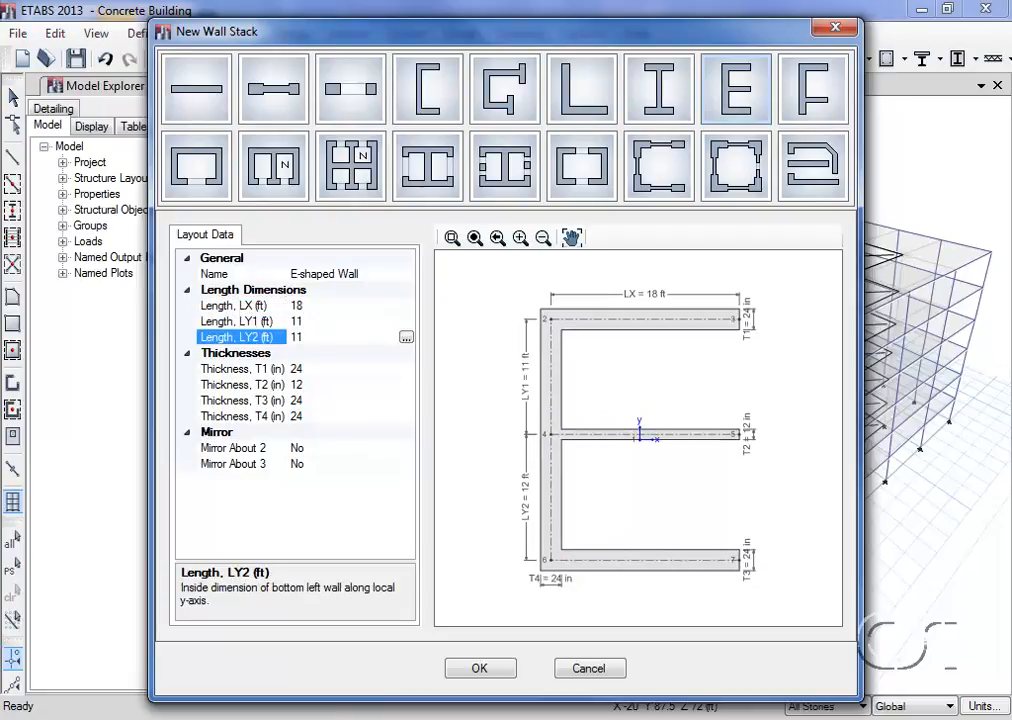
# Set all four wall stack thicknesses, T1 through T4, to 14 in and accept the layout
pyautogui.click(310, 370)
pyautogui.write('14')
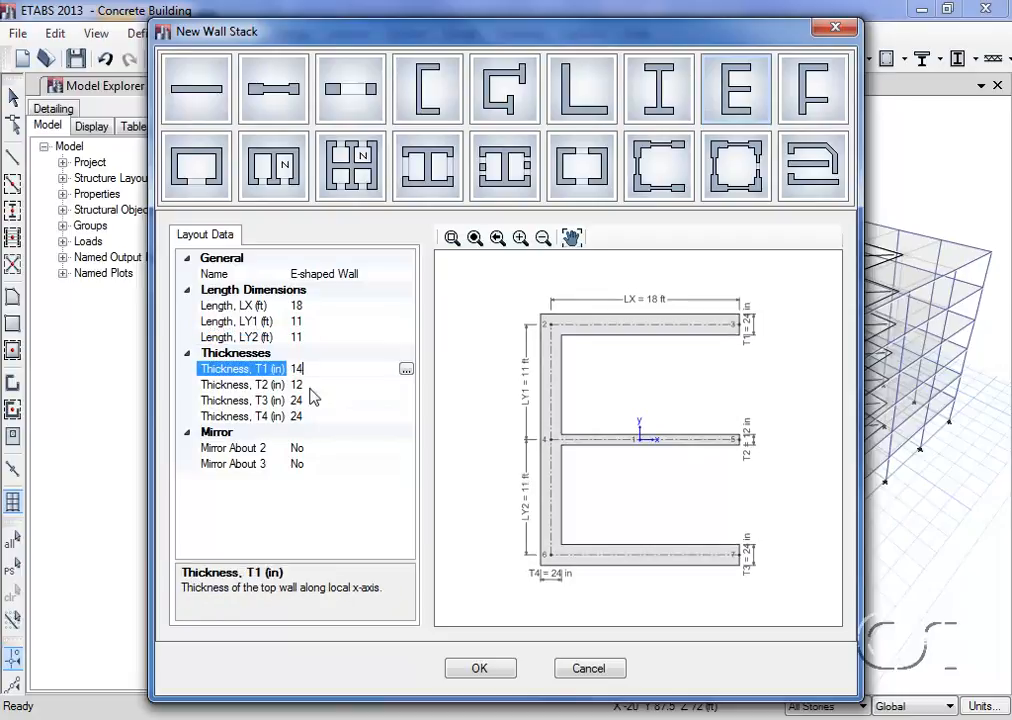
pyautogui.click(311, 385)
pyautogui.write('14')
pyautogui.click(314, 400)
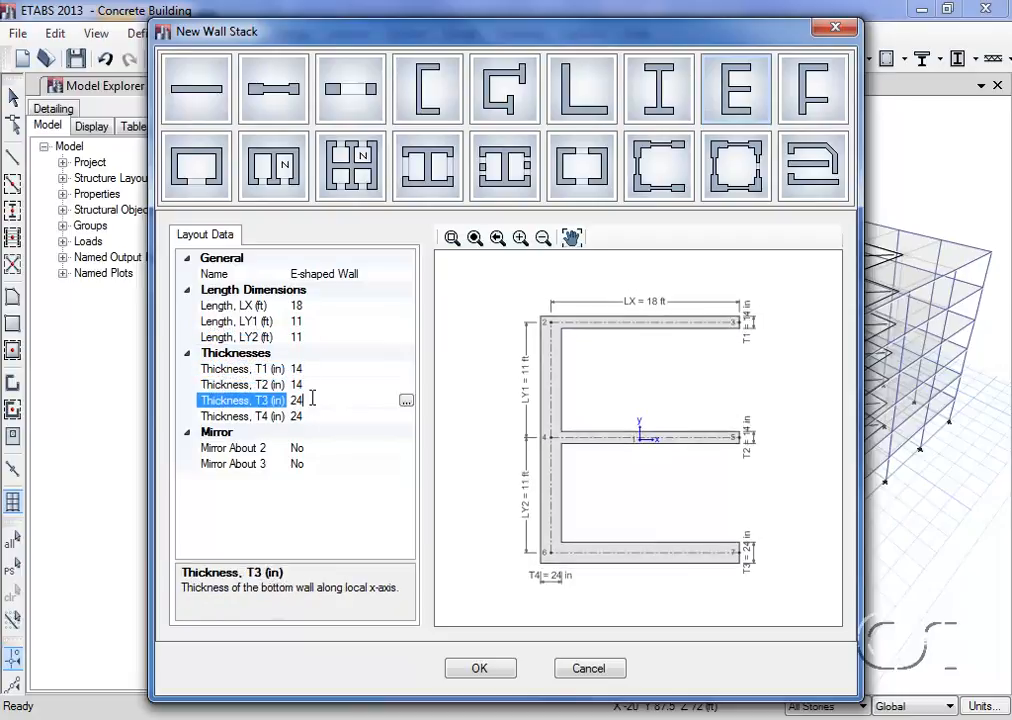
pyautogui.write('14')
pyautogui.click(314, 416)
pyautogui.write('14')
pyautogui.press('Return')
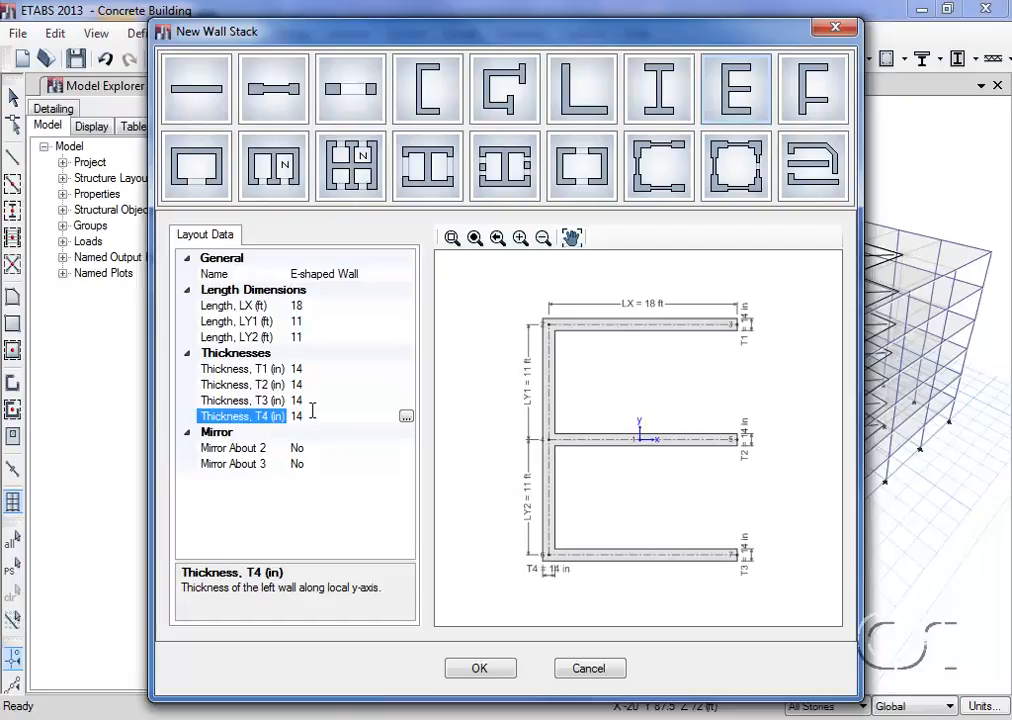
pyautogui.click(465, 670)
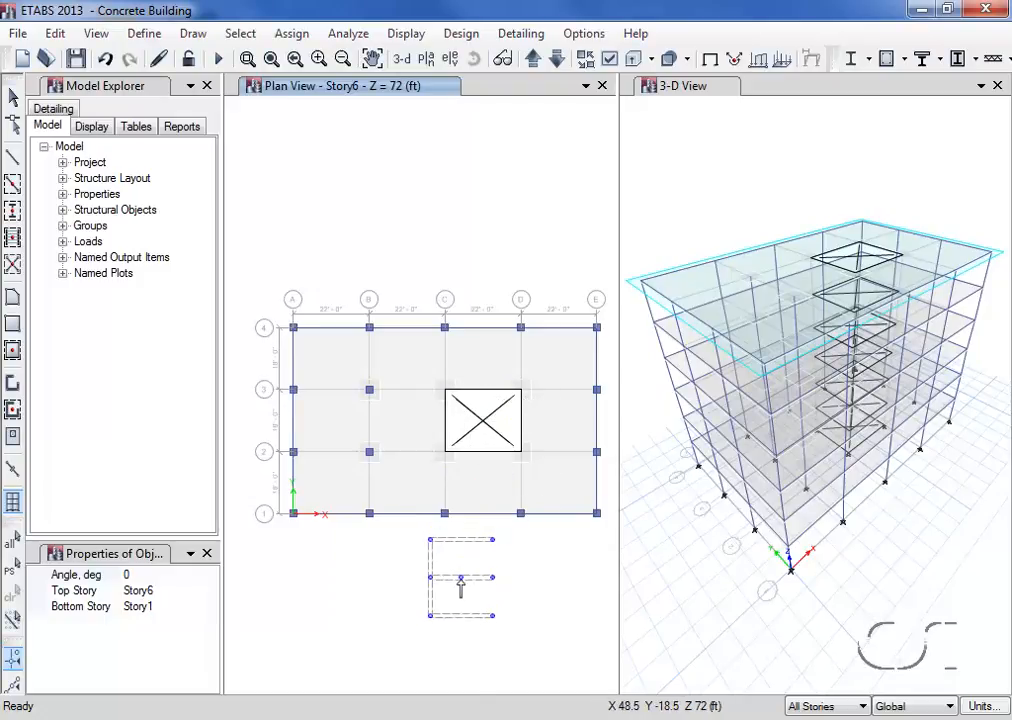
# Place the wall stack at a 90 degree angle from Story1 to Story6, centered in the floor opening, and finish drawing
pyautogui.click(141, 576)
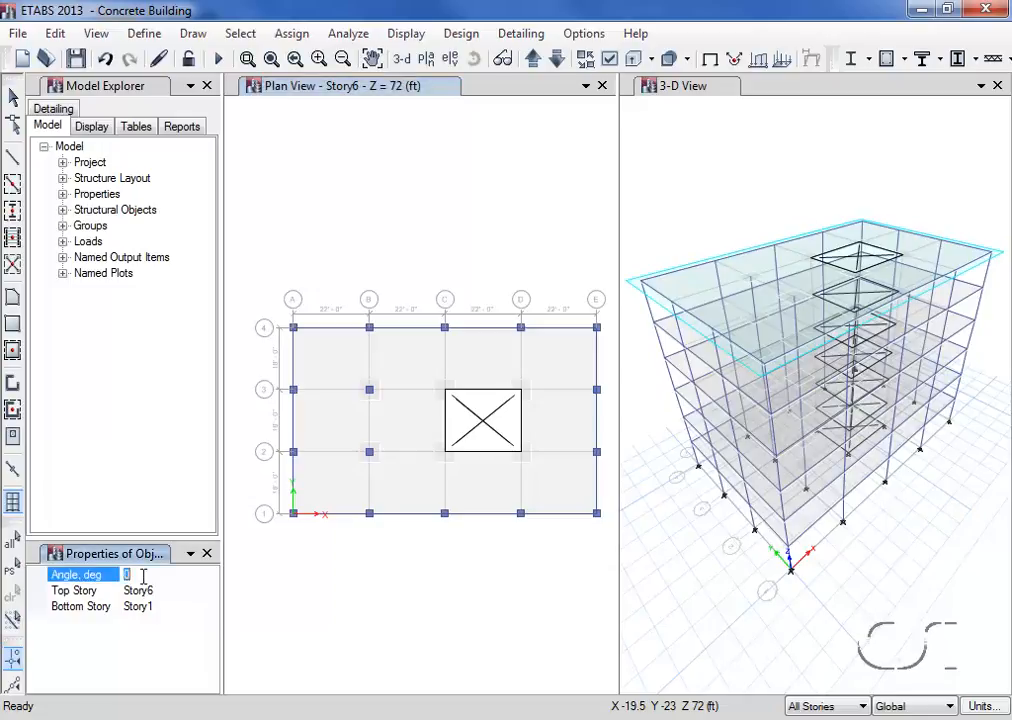
pyautogui.write('90')
pyautogui.click(151, 591)
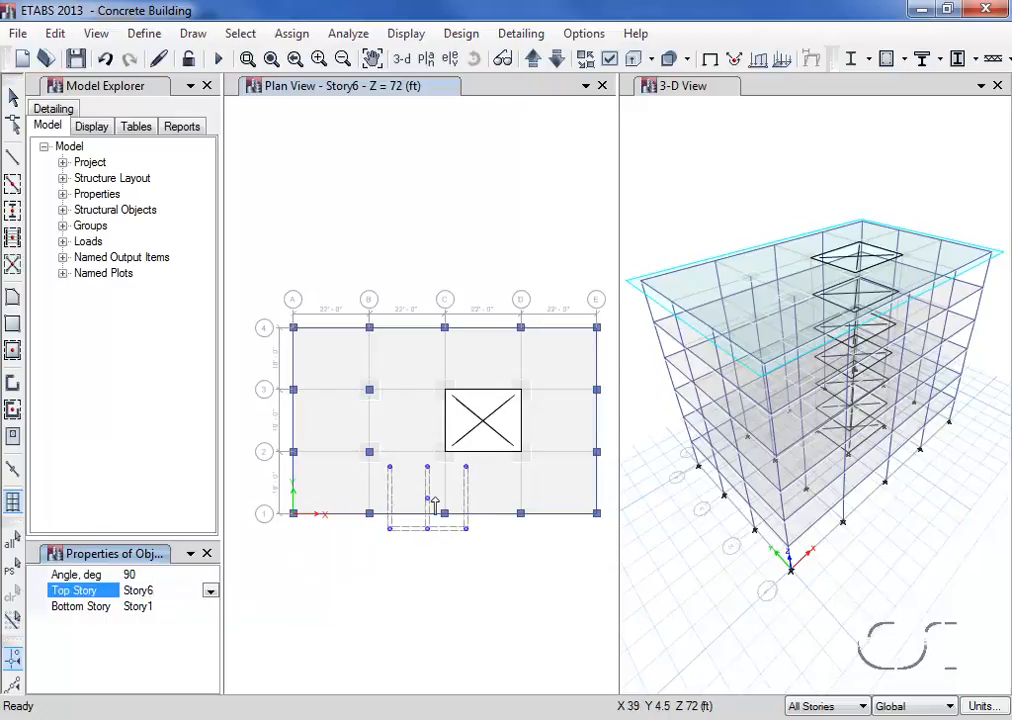
pyautogui.click(484, 425)
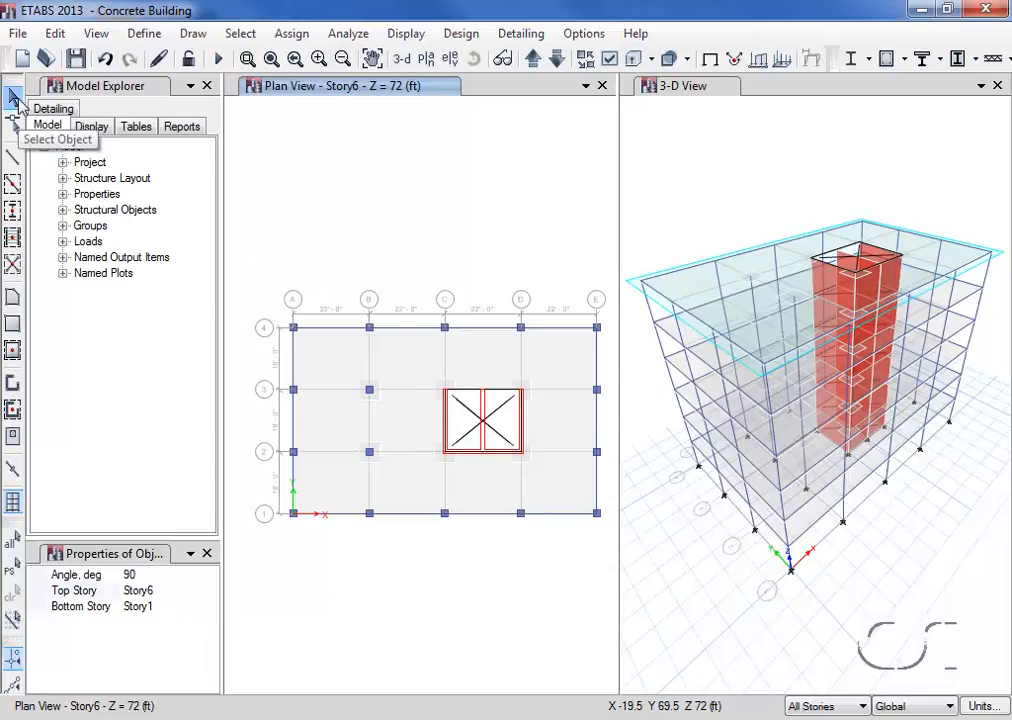
pyautogui.click(14, 97)
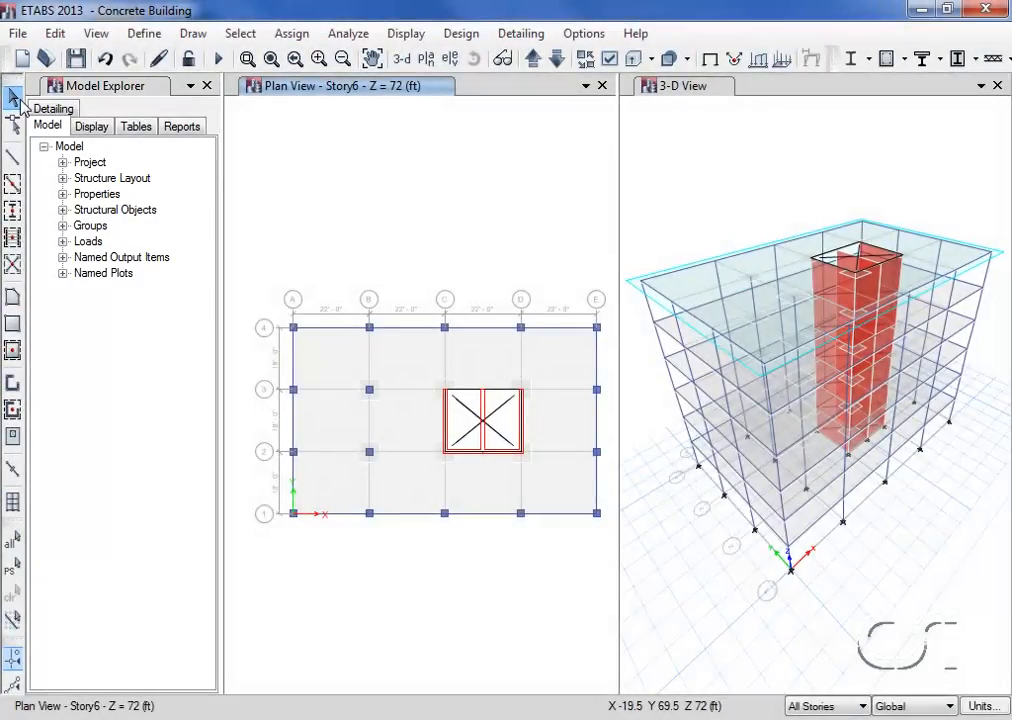
# Add a new load pattern named Wind with type Wind and the ASCE 7-10 auto lateral load
pyautogui.click(63, 242)
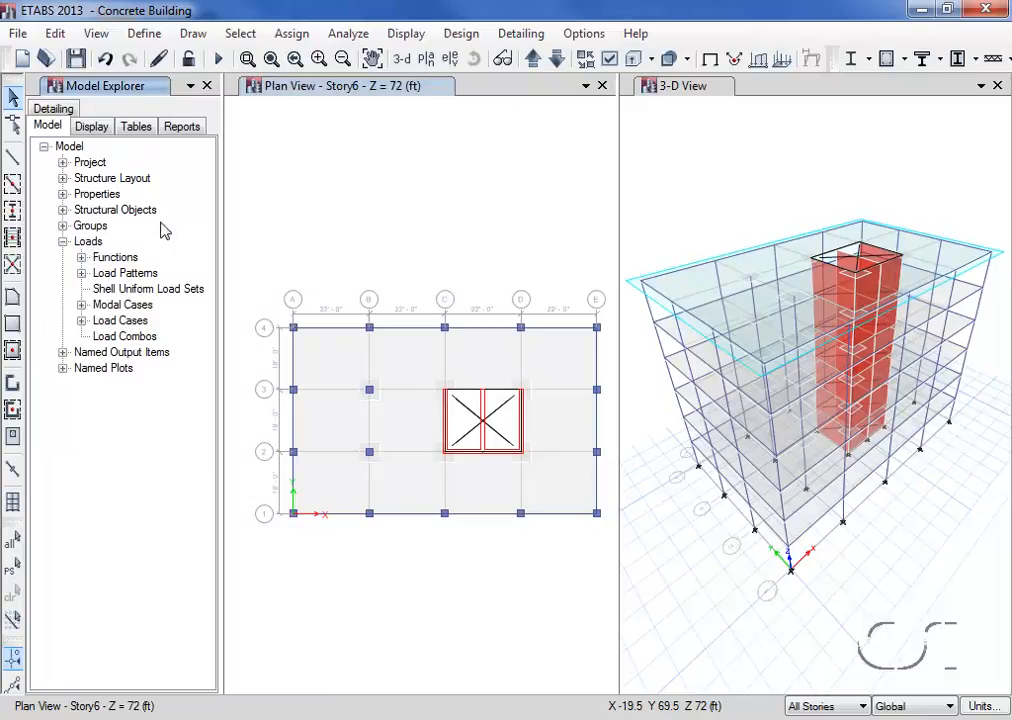
pyautogui.click(583, 33)
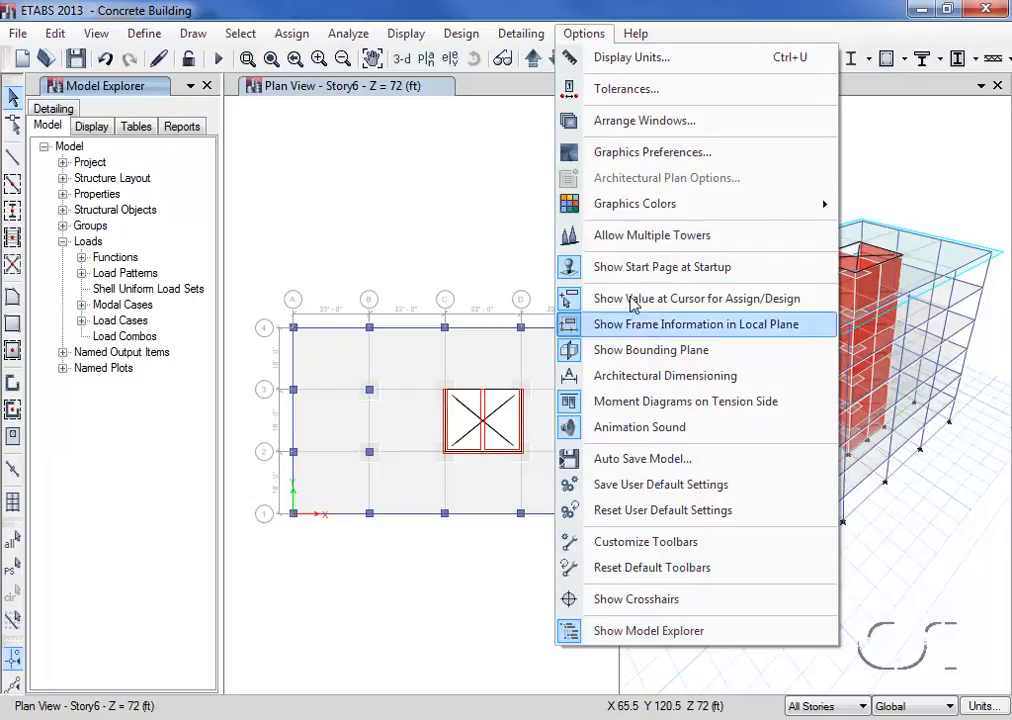
pyautogui.click(605, 14)
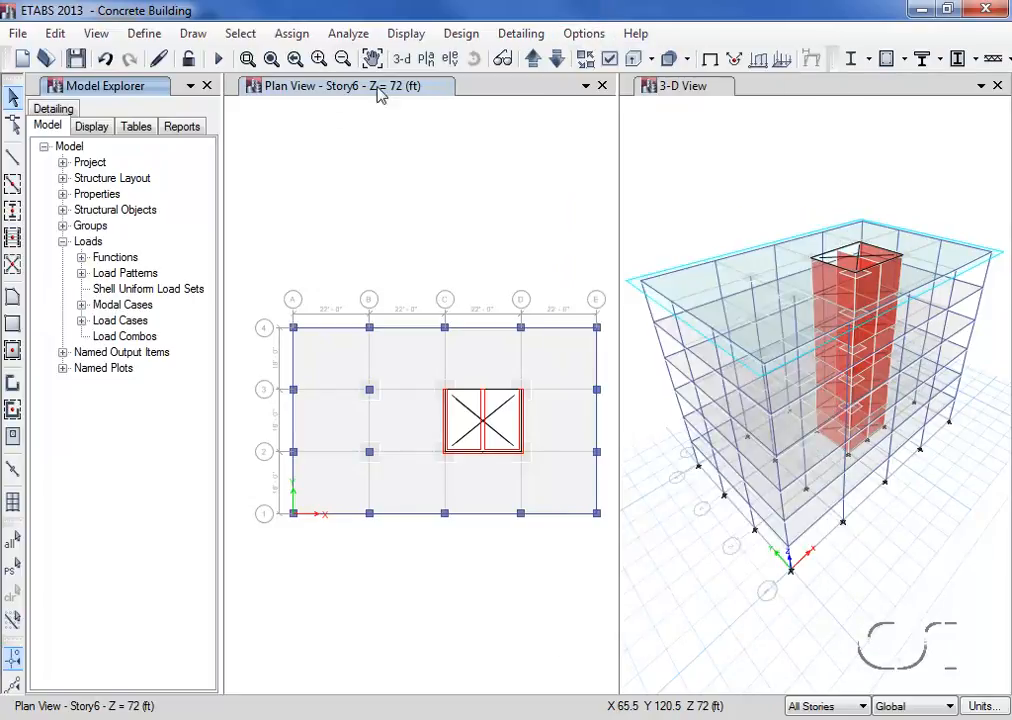
pyautogui.click(82, 273)
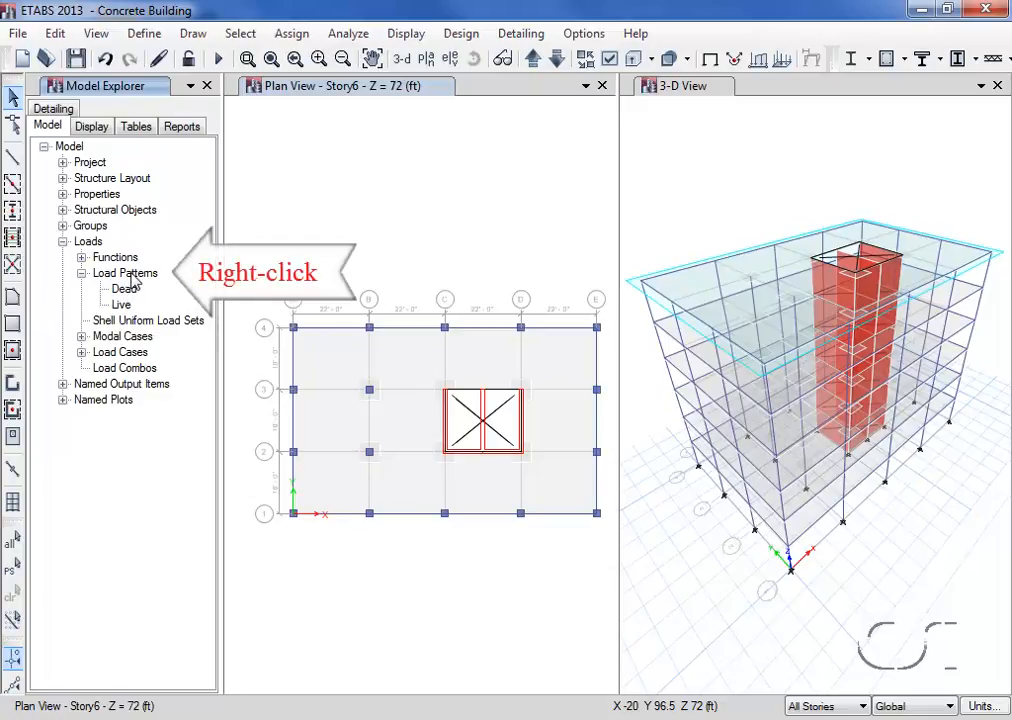
pyautogui.rightClick(131, 274)
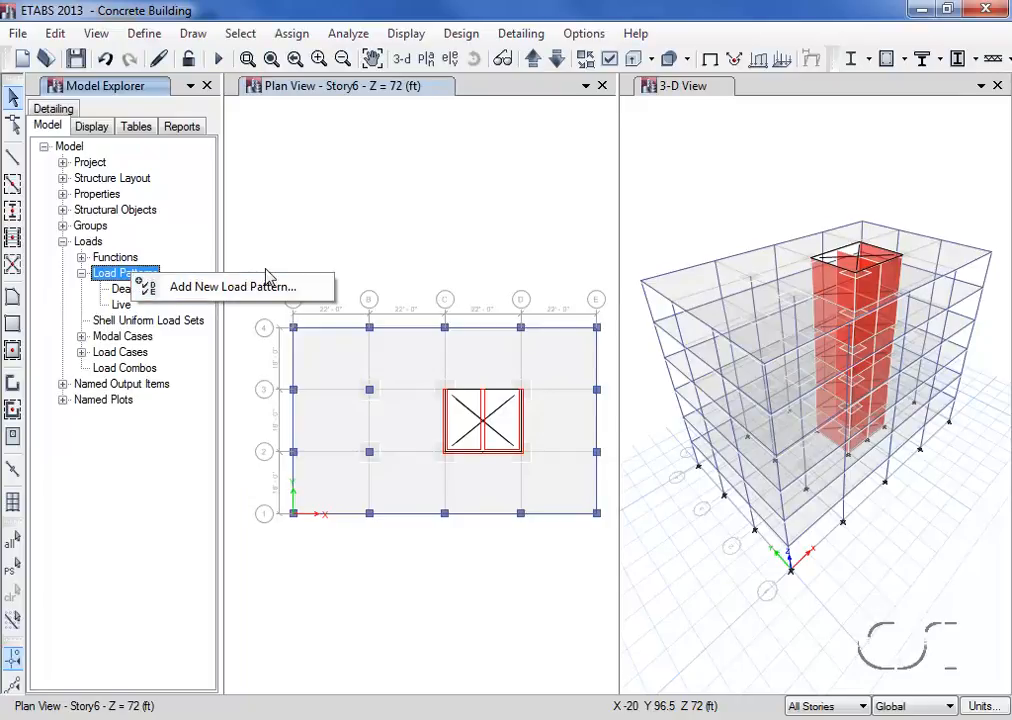
pyautogui.click(183, 289)
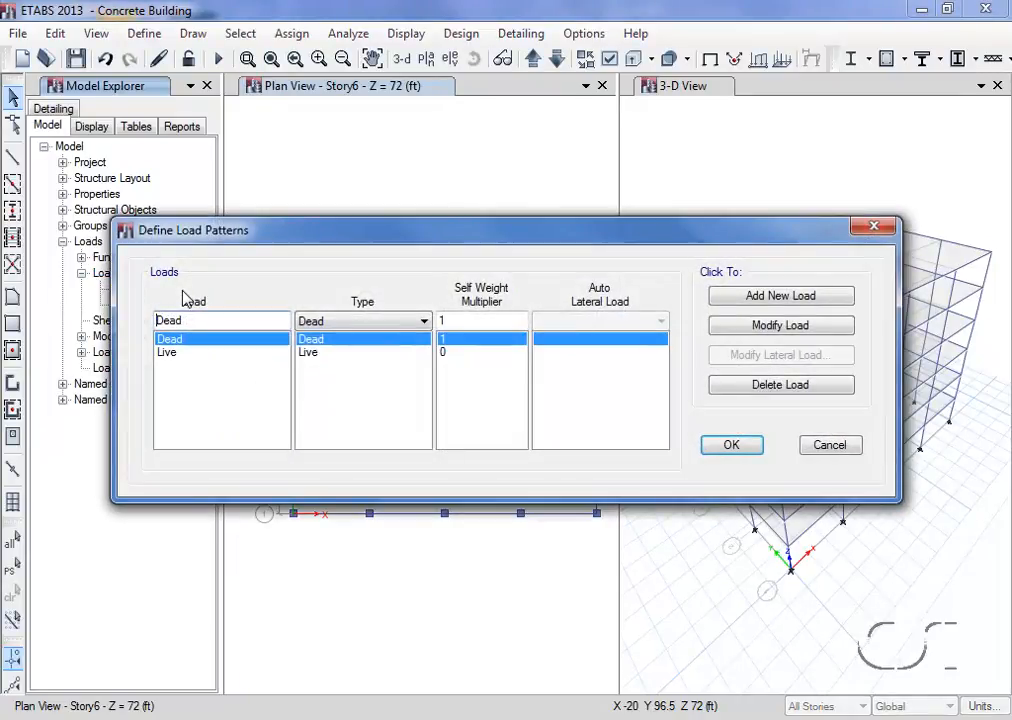
pyautogui.doubleClick(200, 318)
pyautogui.write('Wind')
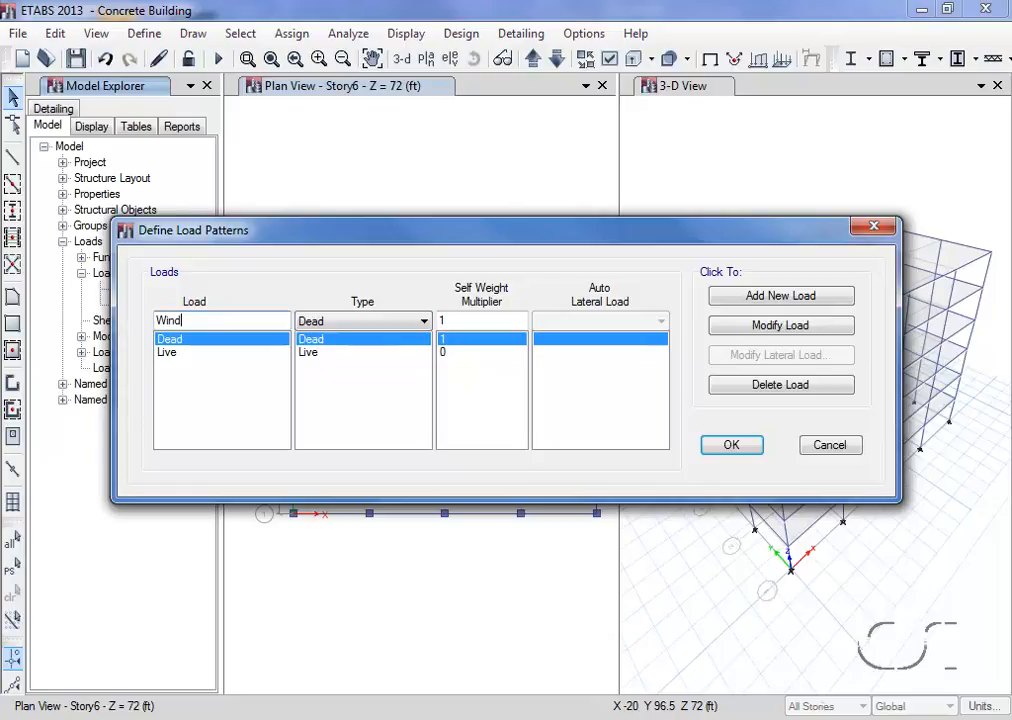
pyautogui.click(312, 324)
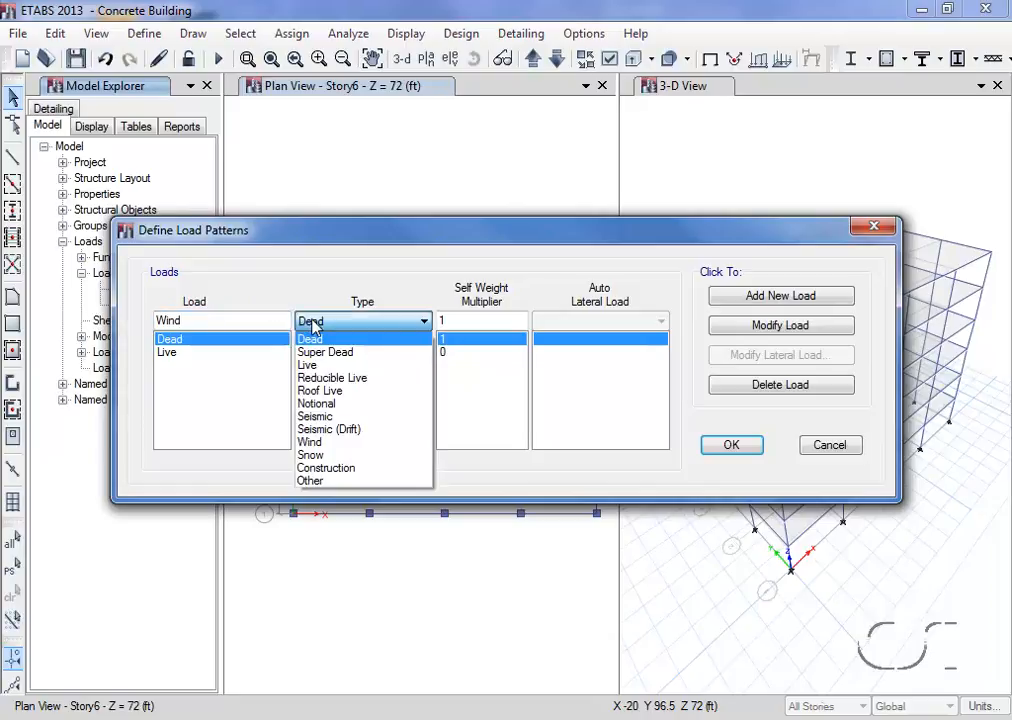
pyautogui.click(312, 441)
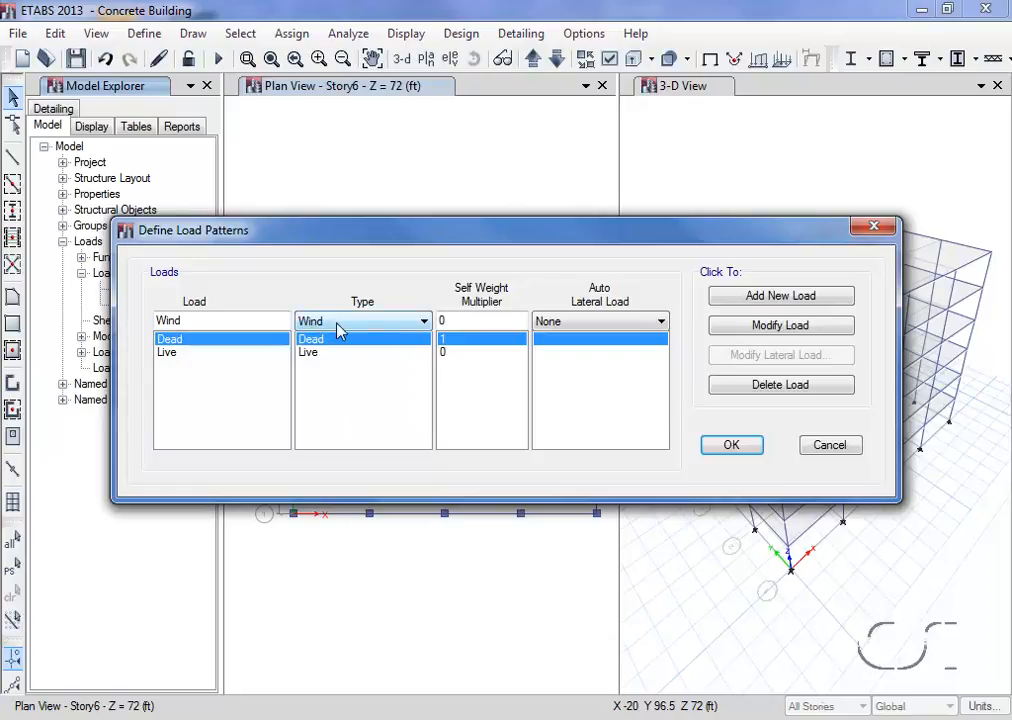
pyautogui.click(577, 330)
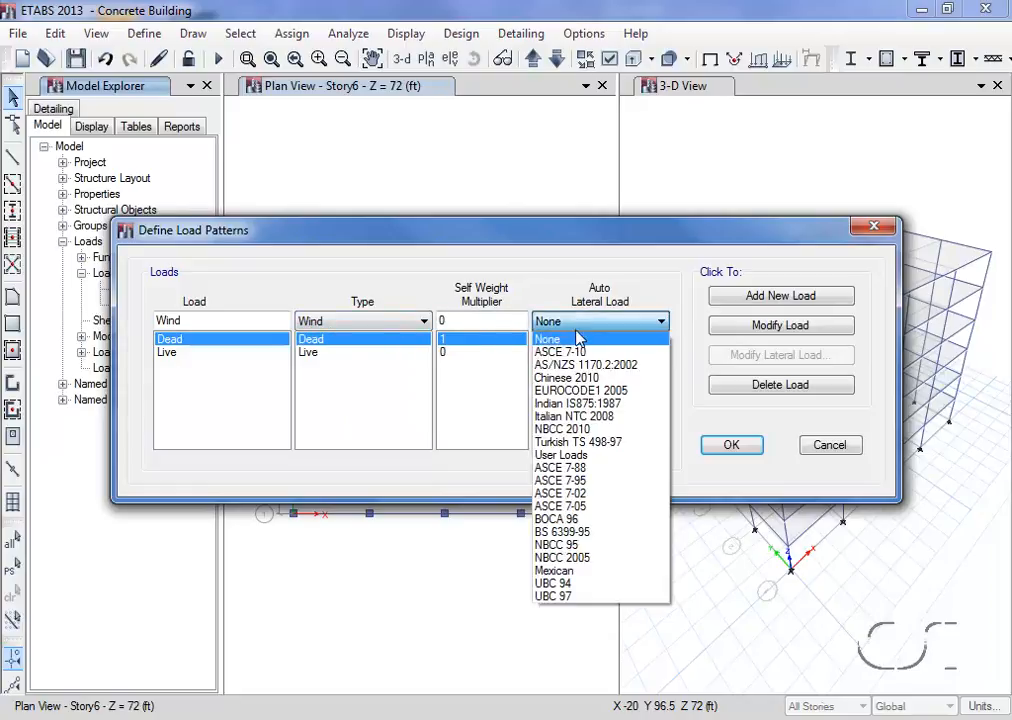
pyautogui.click(576, 352)
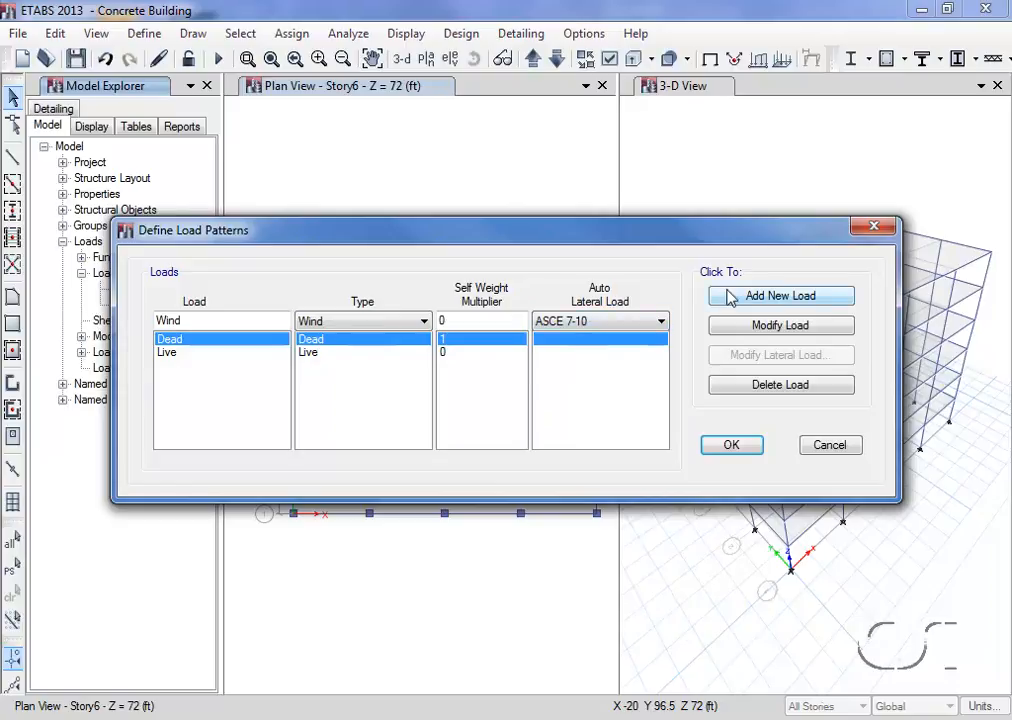
pyautogui.click(756, 306)
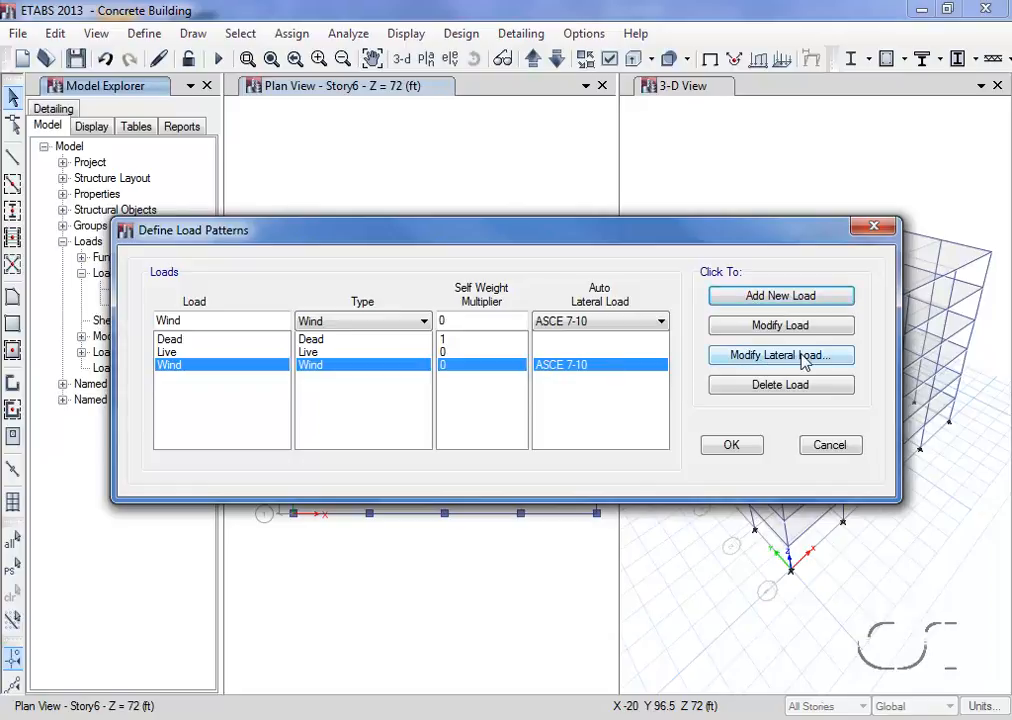
# Accept the Wind pattern's ASCE 7-10 parameters with exposure from rigid diaphragm extents and Create All Sets, and confirm the load patterns
pyautogui.click(764, 358)
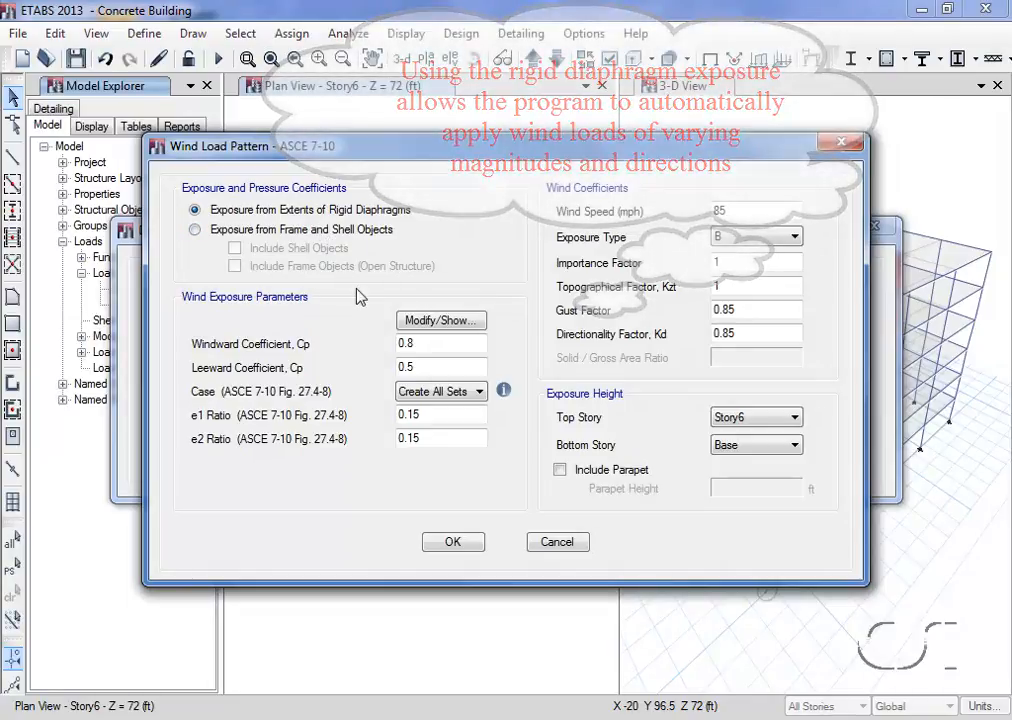
pyautogui.moveTo(505, 394)
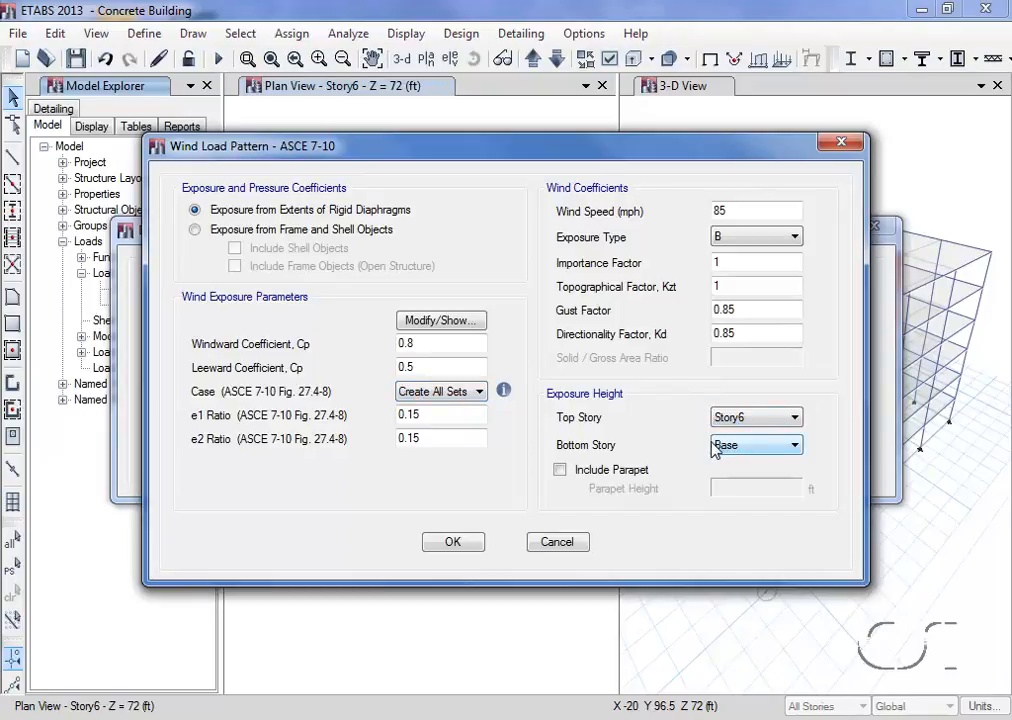
pyautogui.click(466, 546)
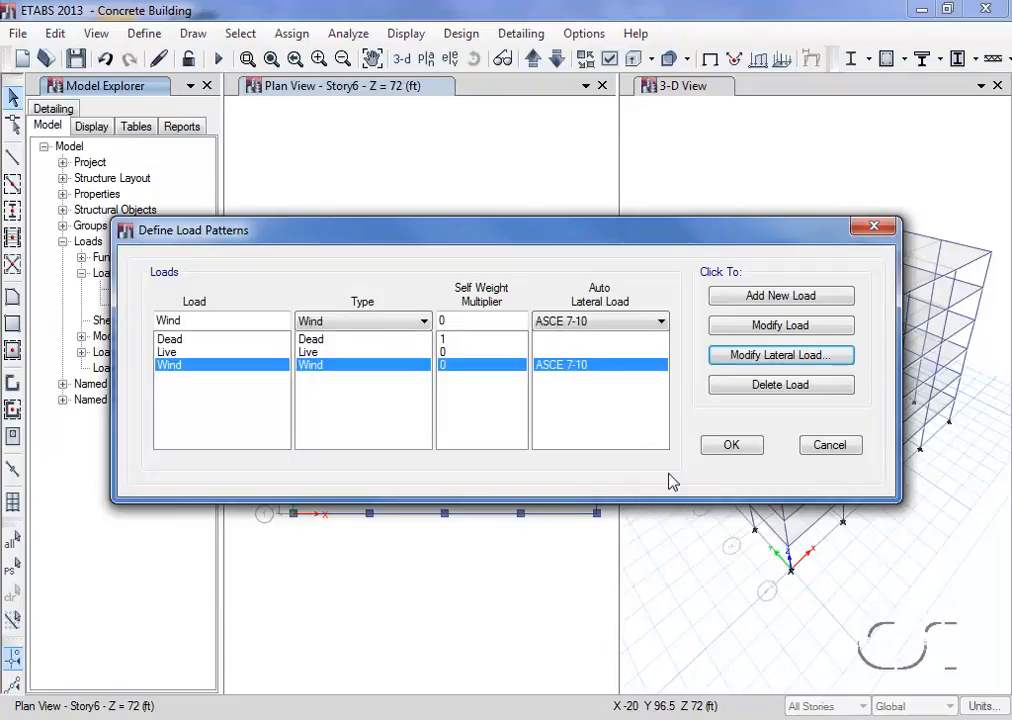
pyautogui.click(730, 446)
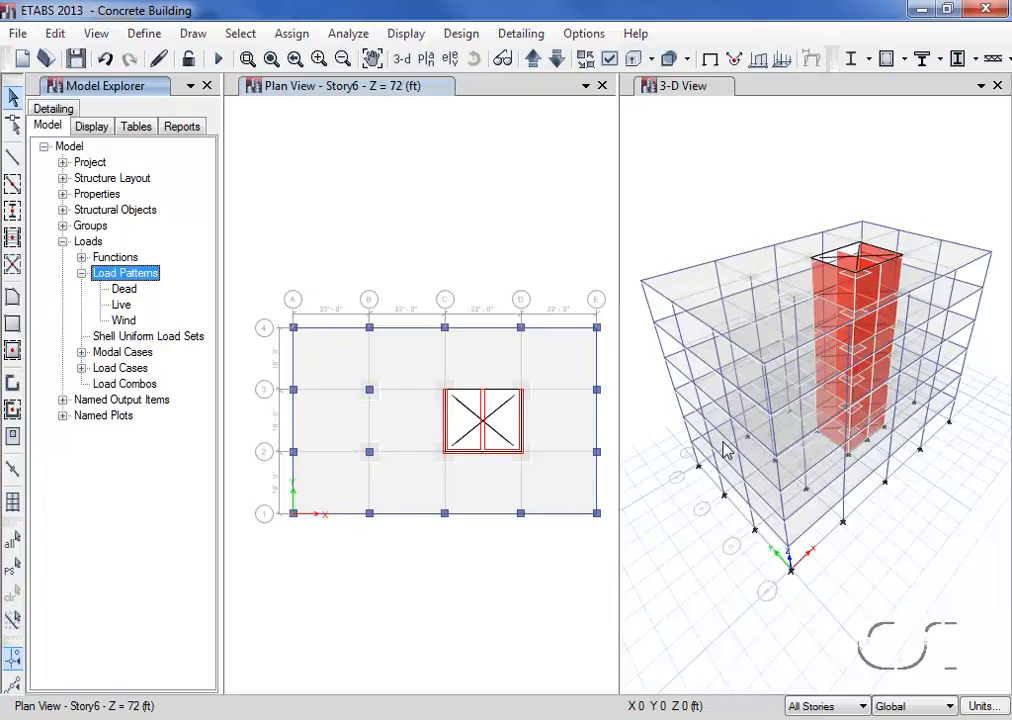
# Display the diaphragm extent in the Story6 plan view and check the floor slab's assignments
pyautogui.click(609, 61)
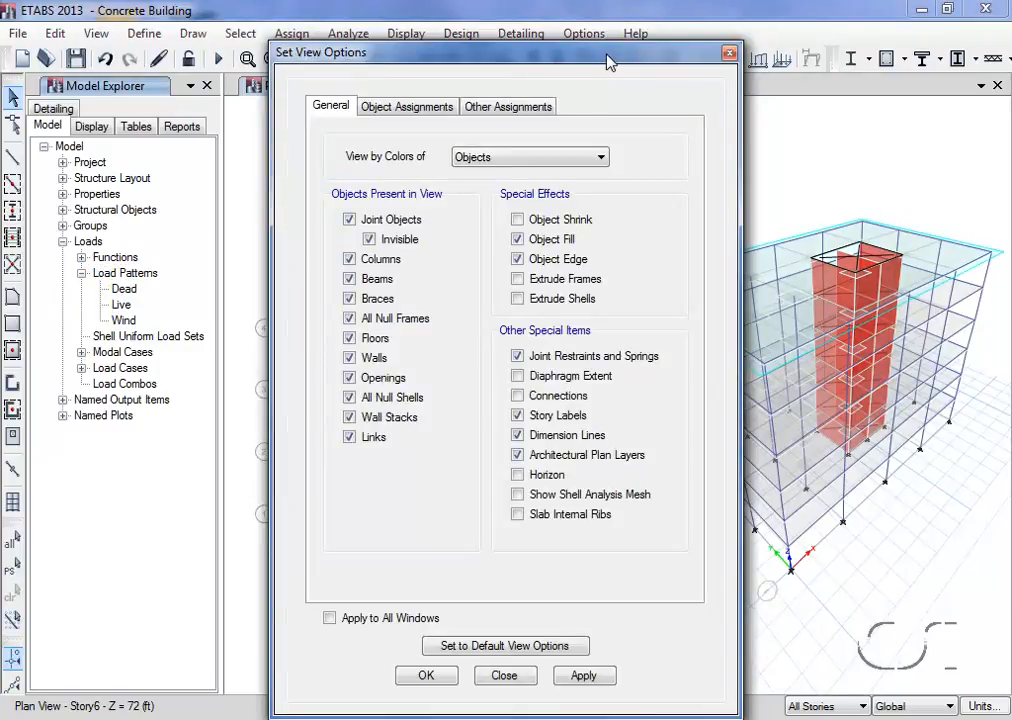
pyautogui.click(516, 377)
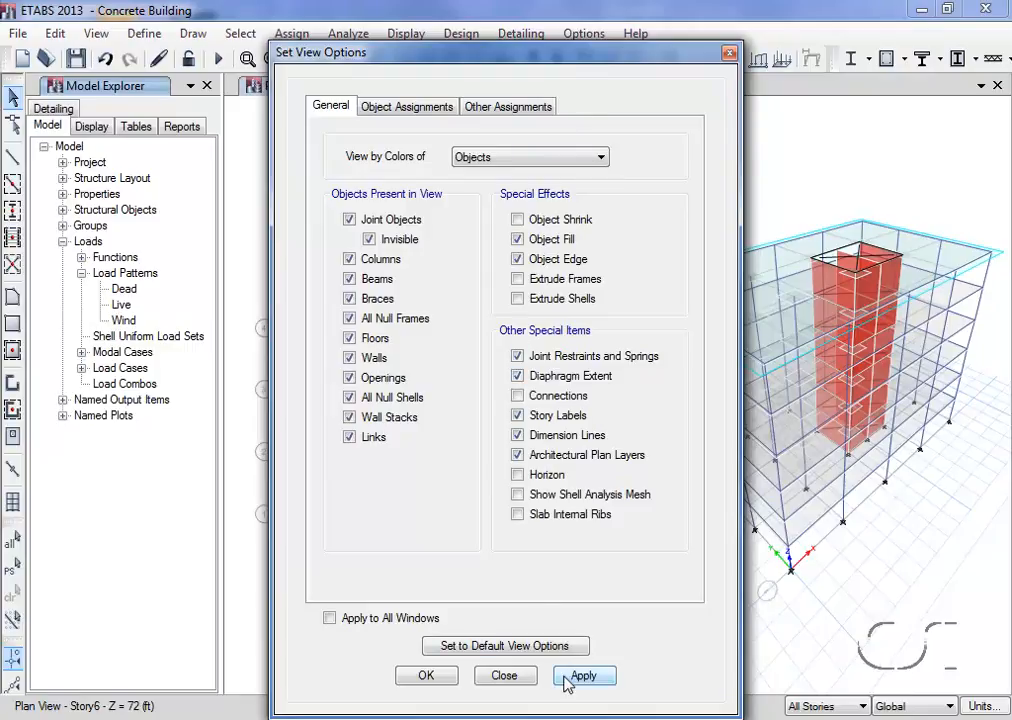
pyautogui.click(500, 678)
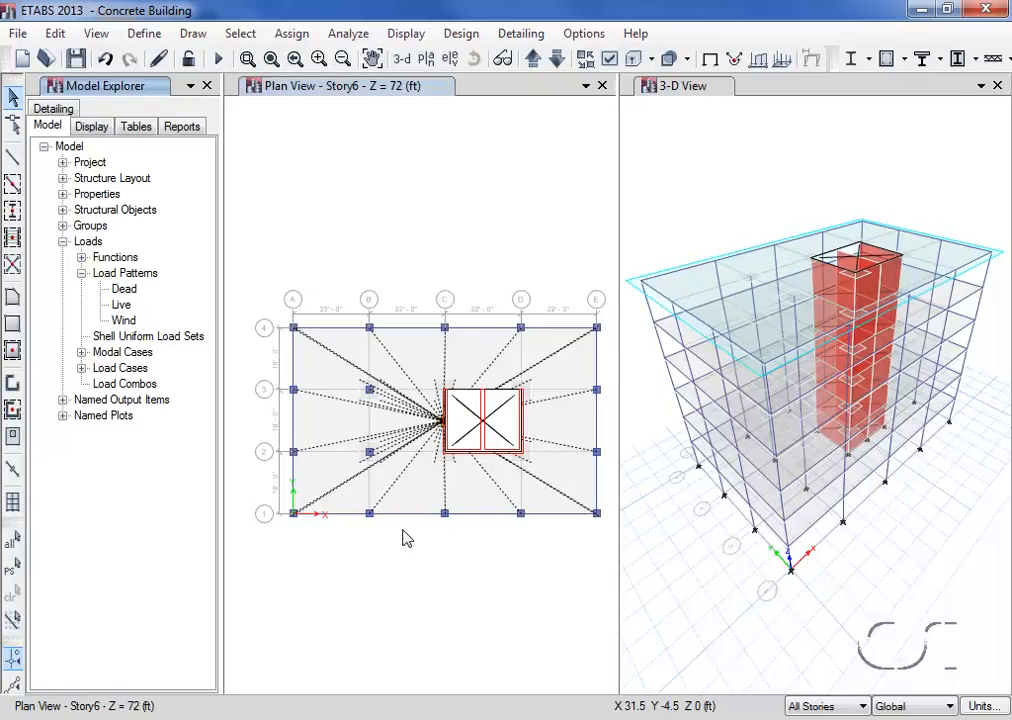
pyautogui.rightClick(418, 358)
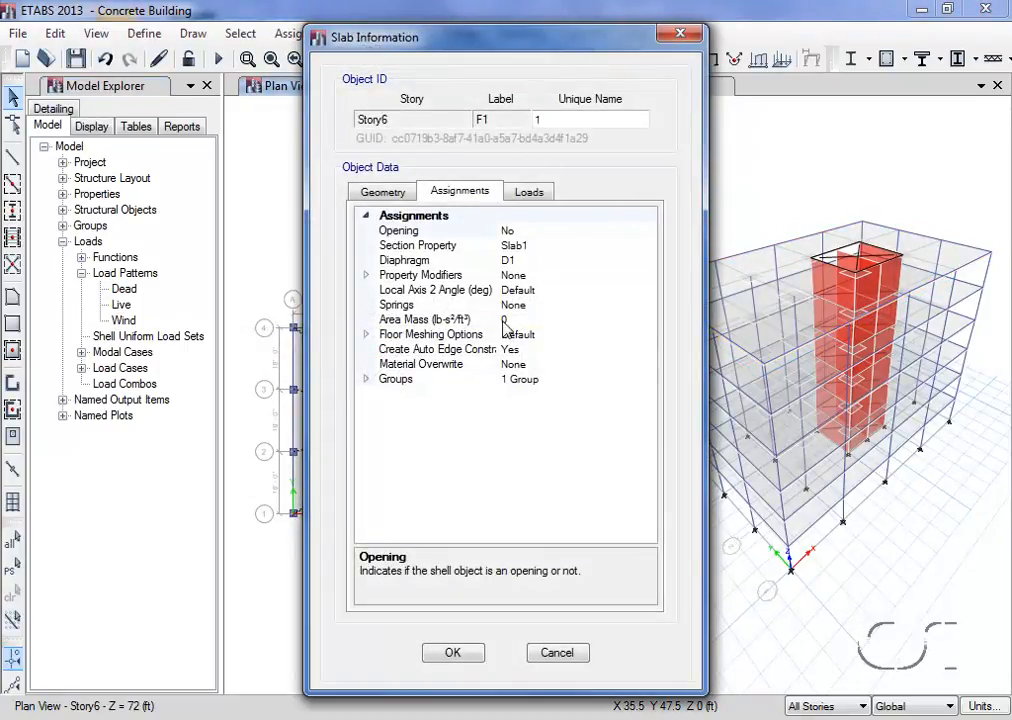
pyautogui.click(455, 652)
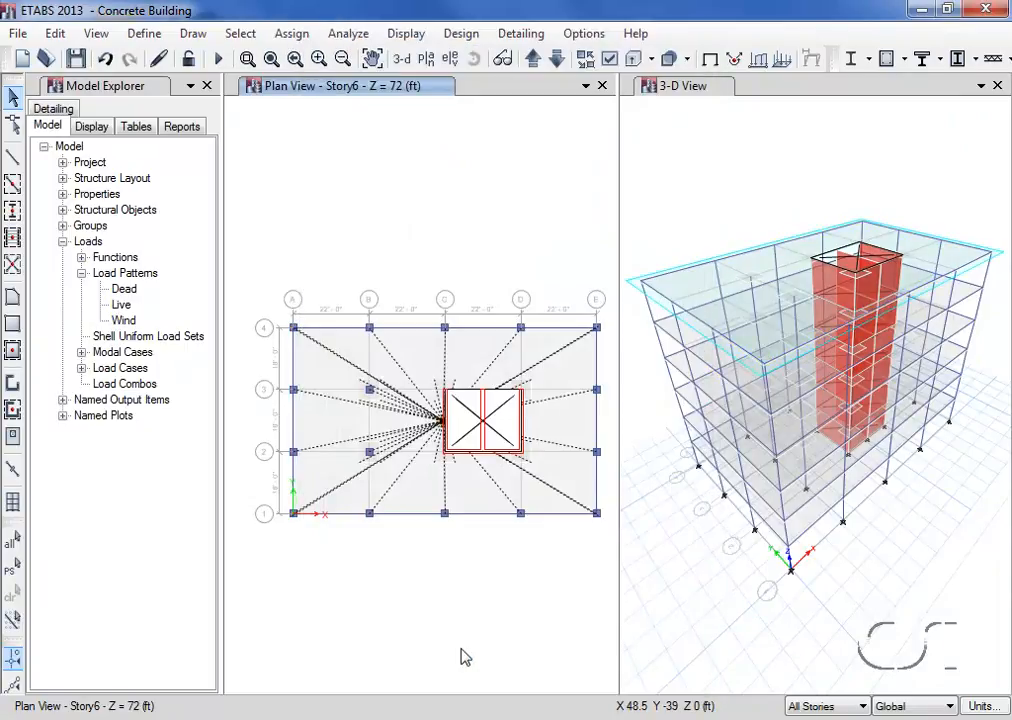
# Check the rigidity setting of diaphragm D1 and leave its definition unmodified
pyautogui.click(143, 34)
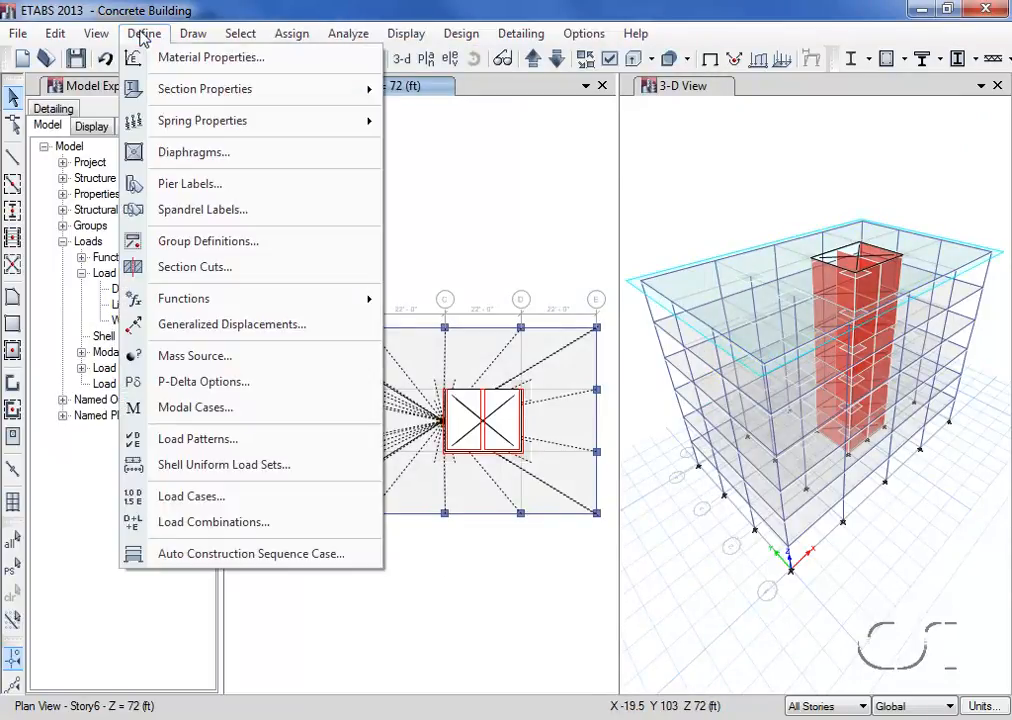
pyautogui.click(215, 153)
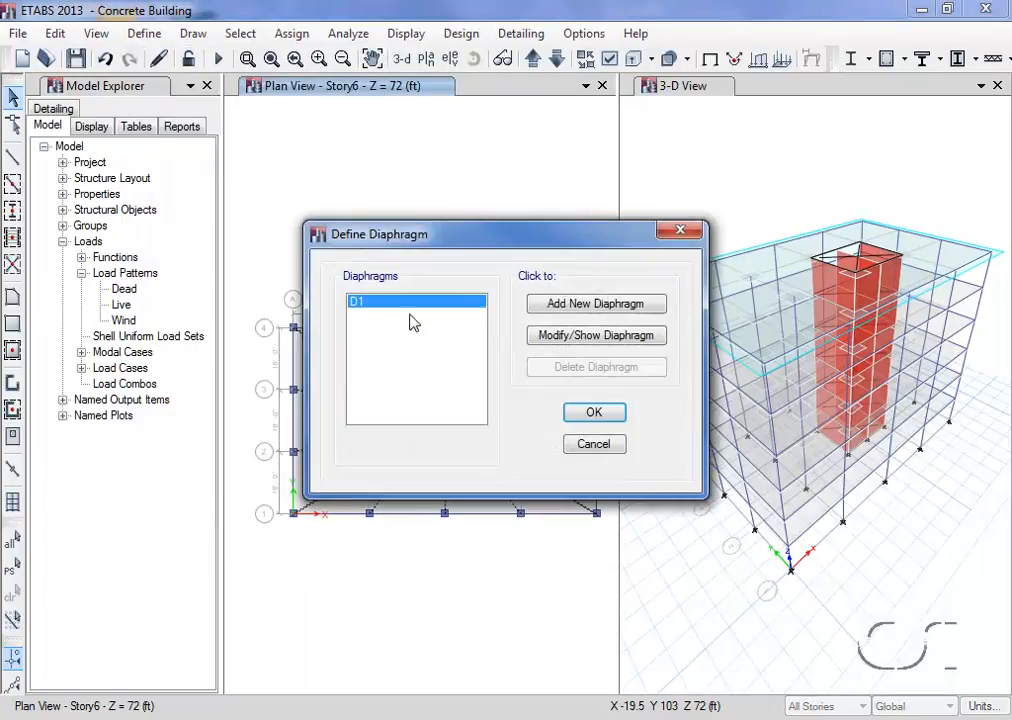
pyautogui.click(557, 341)
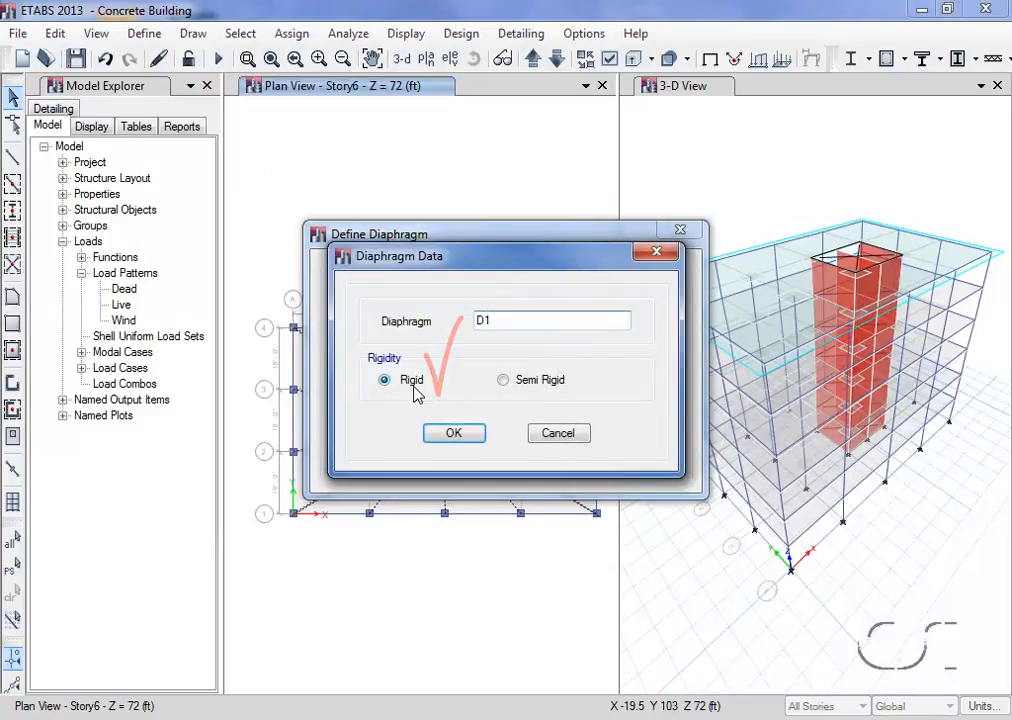
pyautogui.click(558, 438)
pyautogui.click(592, 445)
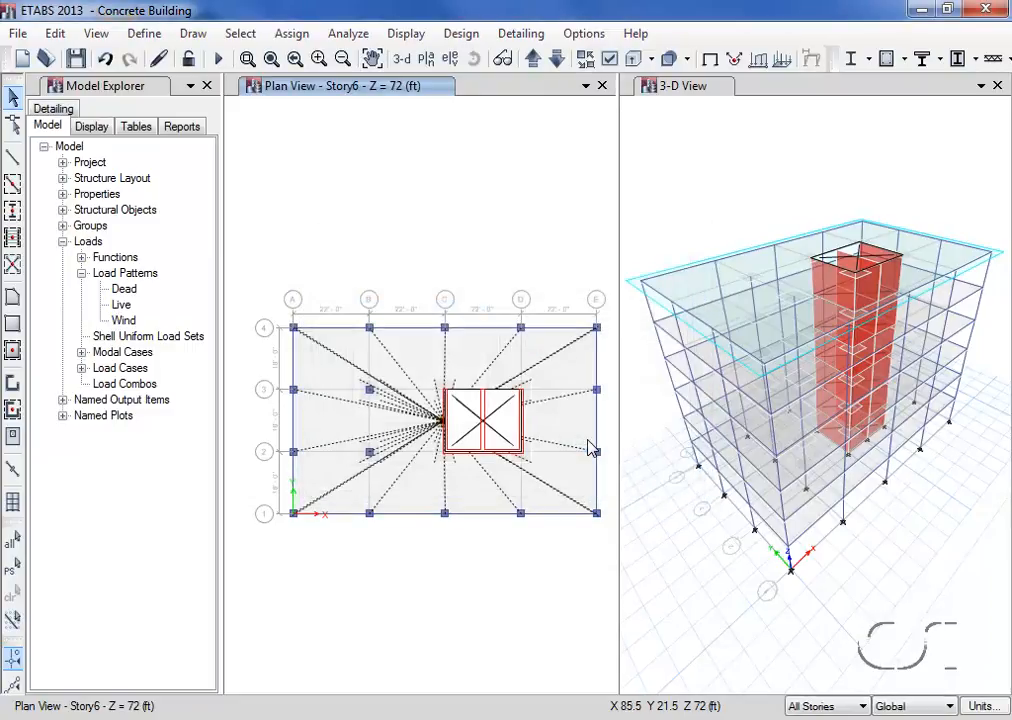
# Hide the diaphragm extent in the Story6 plan view only
pyautogui.click(609, 61)
pyautogui.click(517, 376)
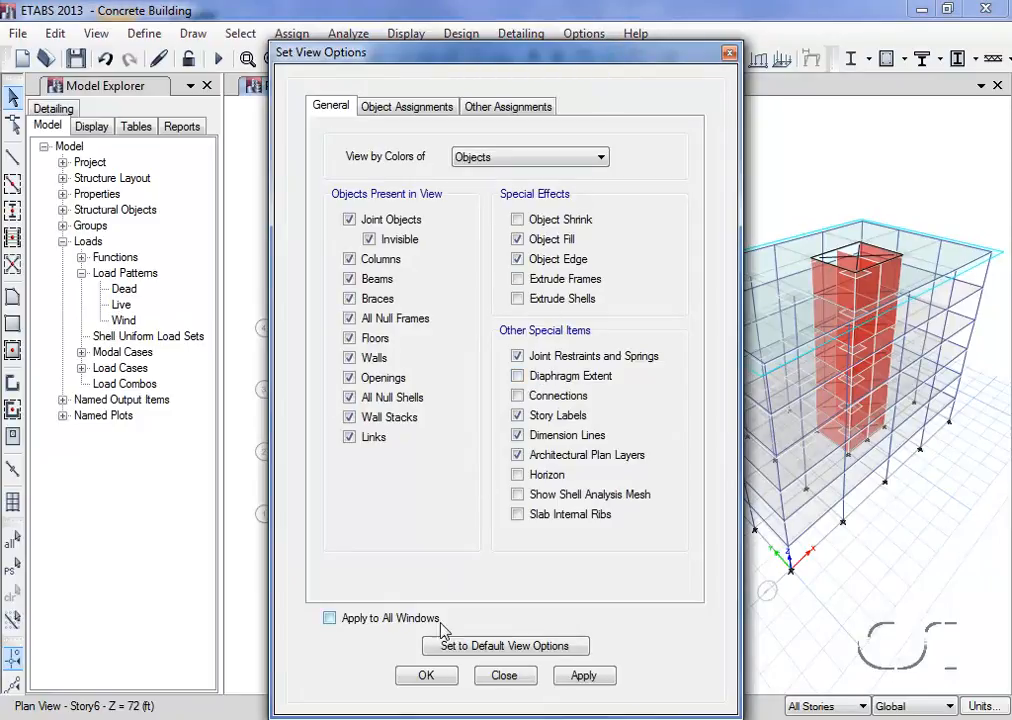
pyautogui.click(427, 679)
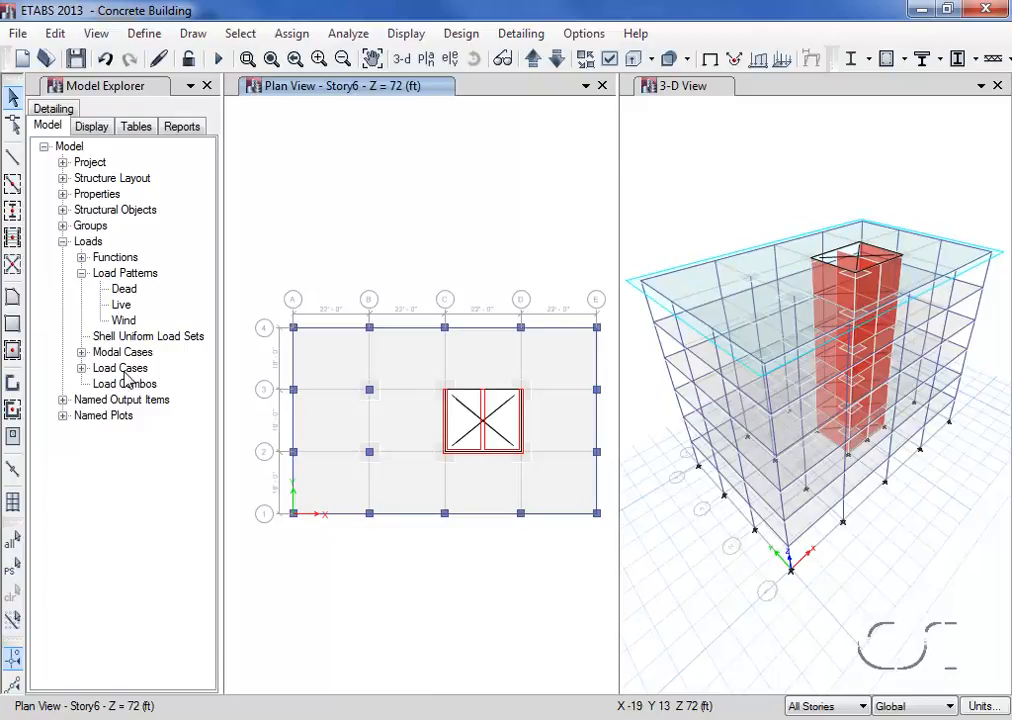
# Open the Wind load case for editing and set its preset P-Delta method to Iterative - Based on Loads
pyautogui.click(82, 369)
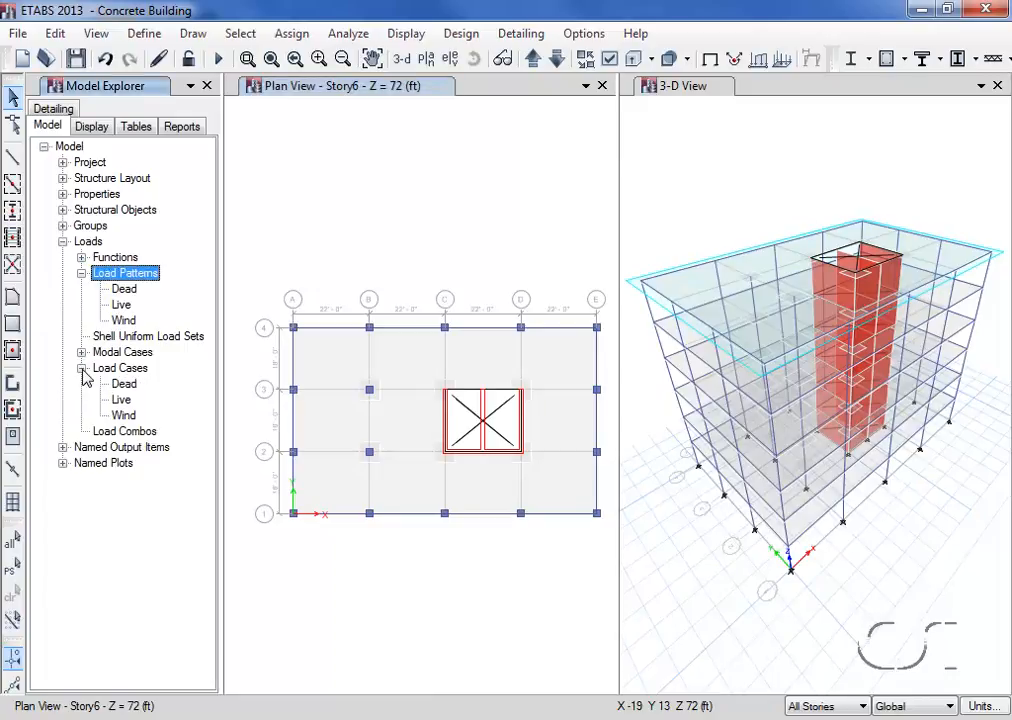
pyautogui.rightClick(124, 416)
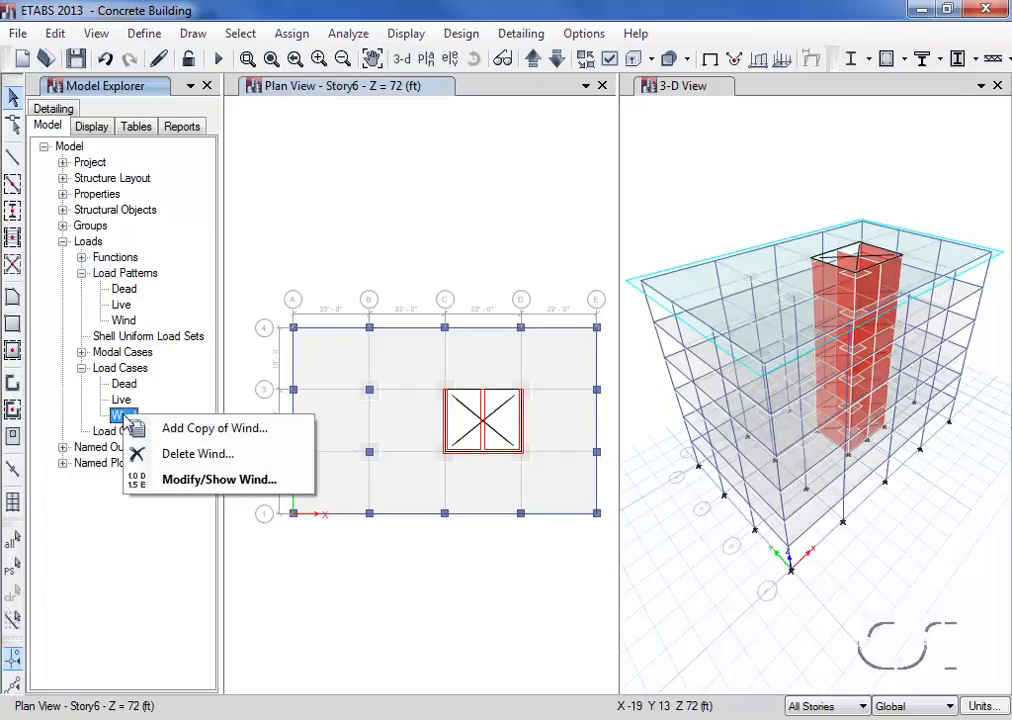
pyautogui.click(210, 481)
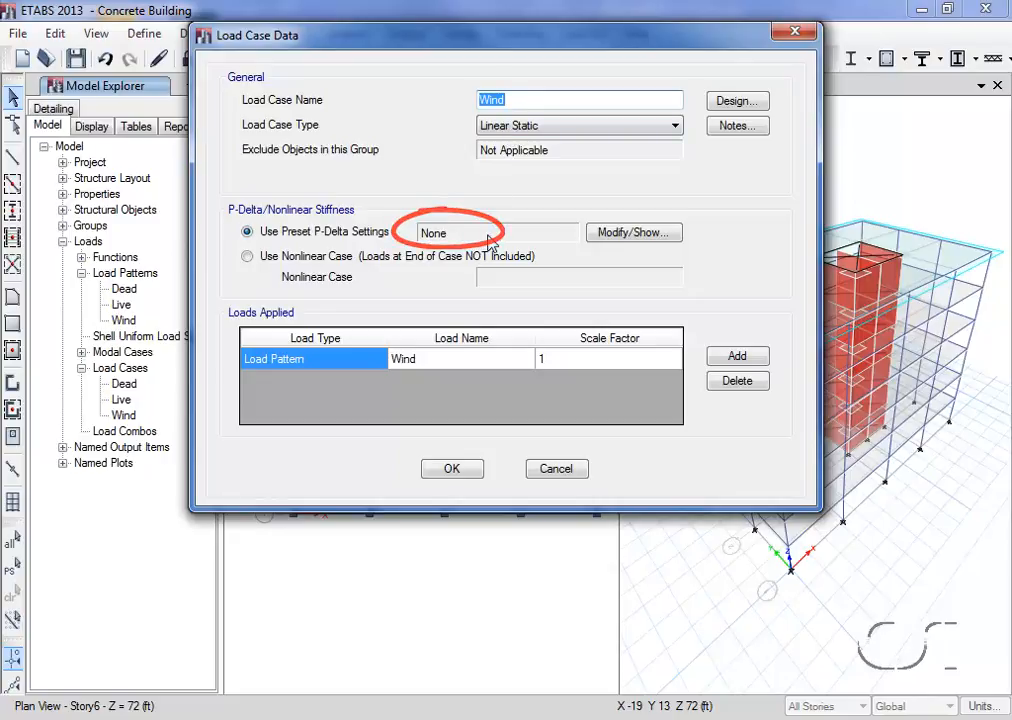
pyautogui.click(621, 233)
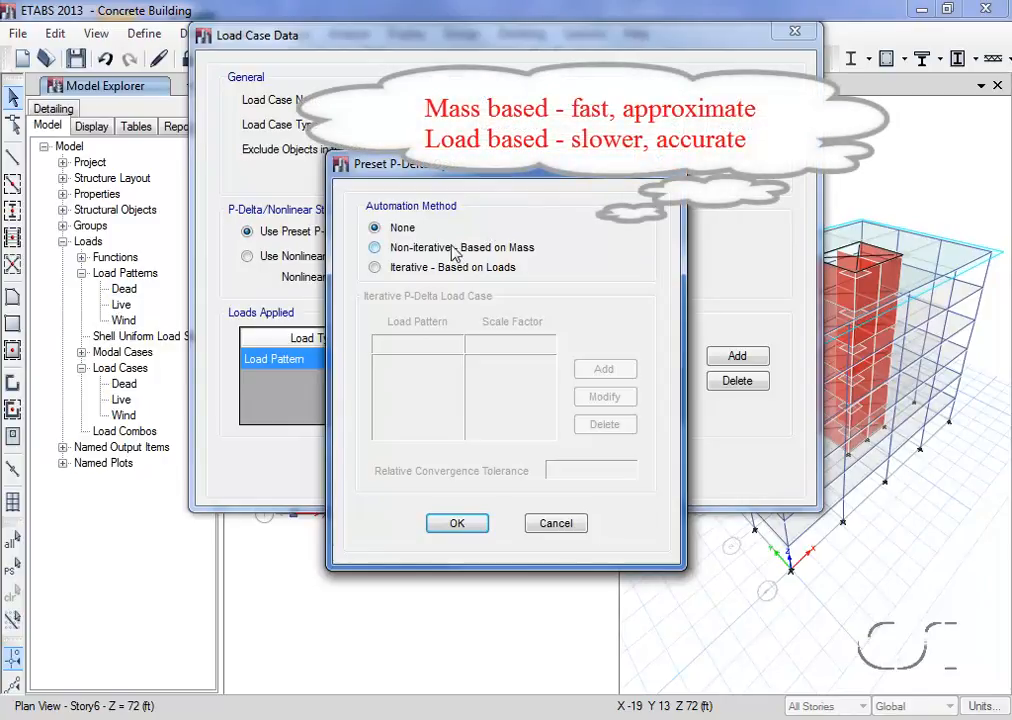
pyautogui.click(484, 248)
pyautogui.click(375, 267)
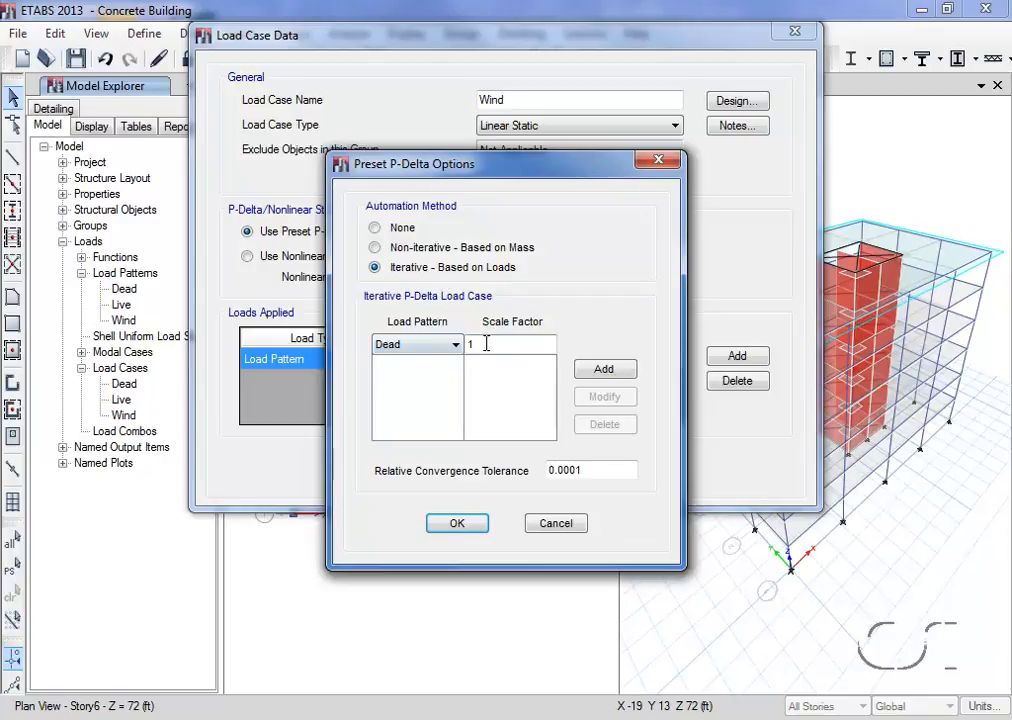
# Add Dead with scale factor 1.2 and Live with 0.5 to the iterative P-Delta load case, and confirm the Wind load case
pyautogui.write('.2')
pyautogui.click(595, 370)
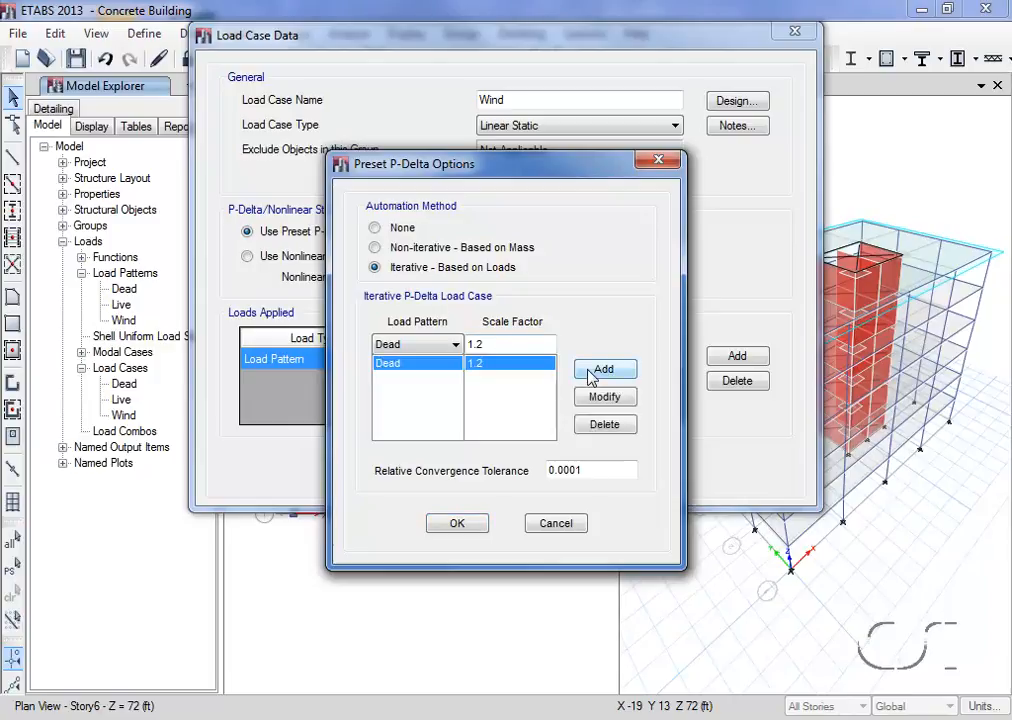
pyautogui.click(454, 345)
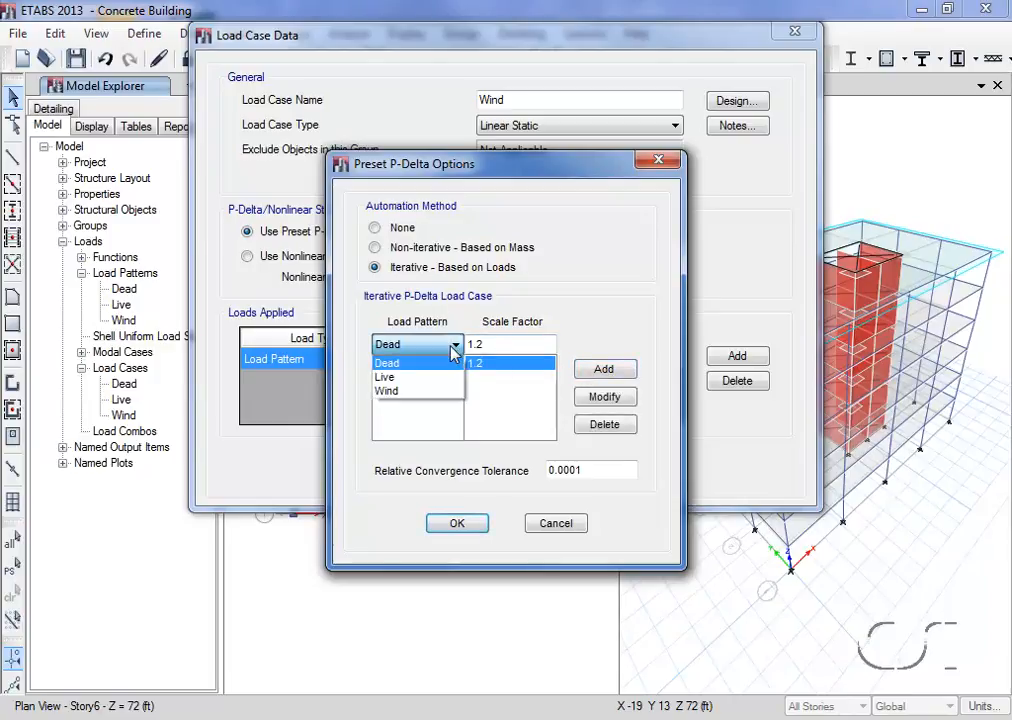
pyautogui.click(405, 377)
pyautogui.click(492, 345)
pyautogui.doubleClick(492, 345)
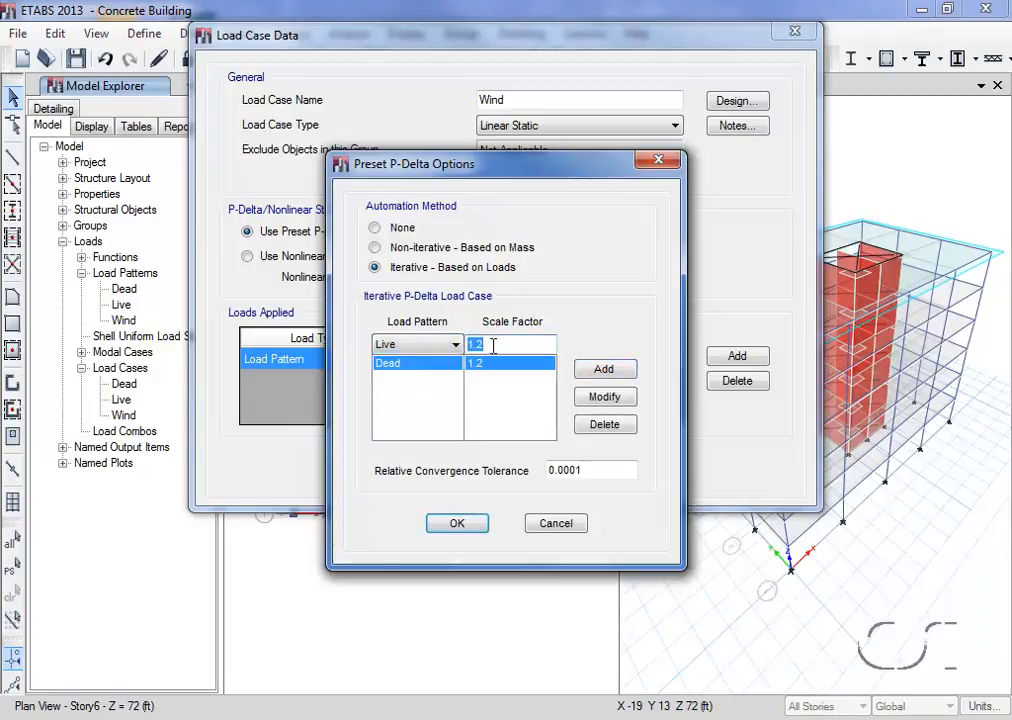
pyautogui.write('0.5')
pyautogui.click(612, 370)
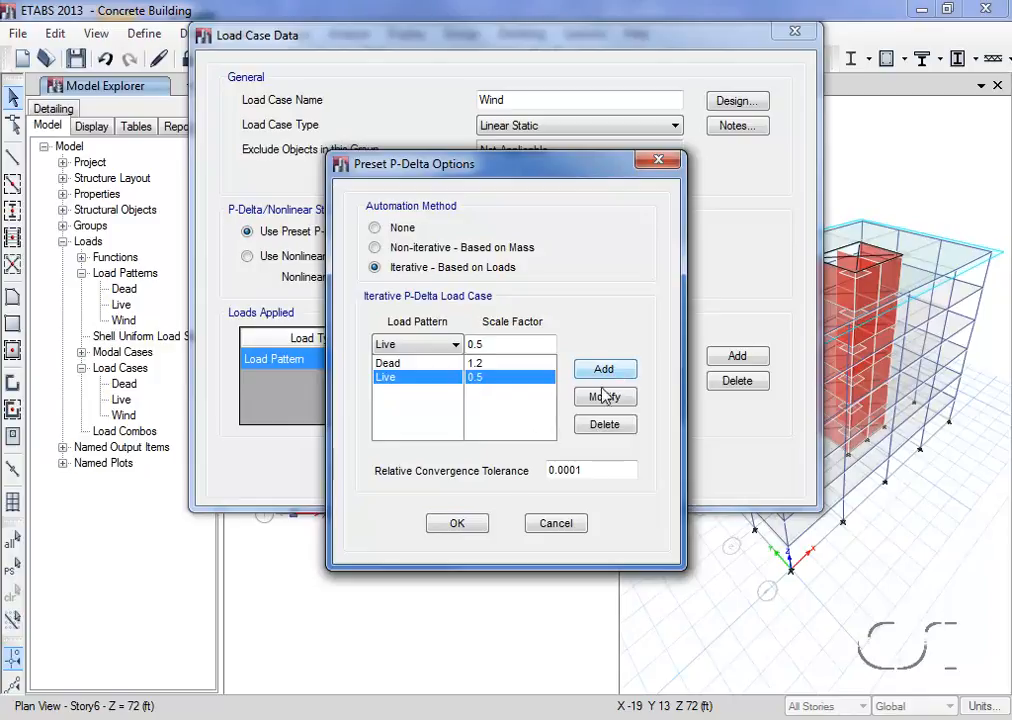
pyautogui.click(459, 525)
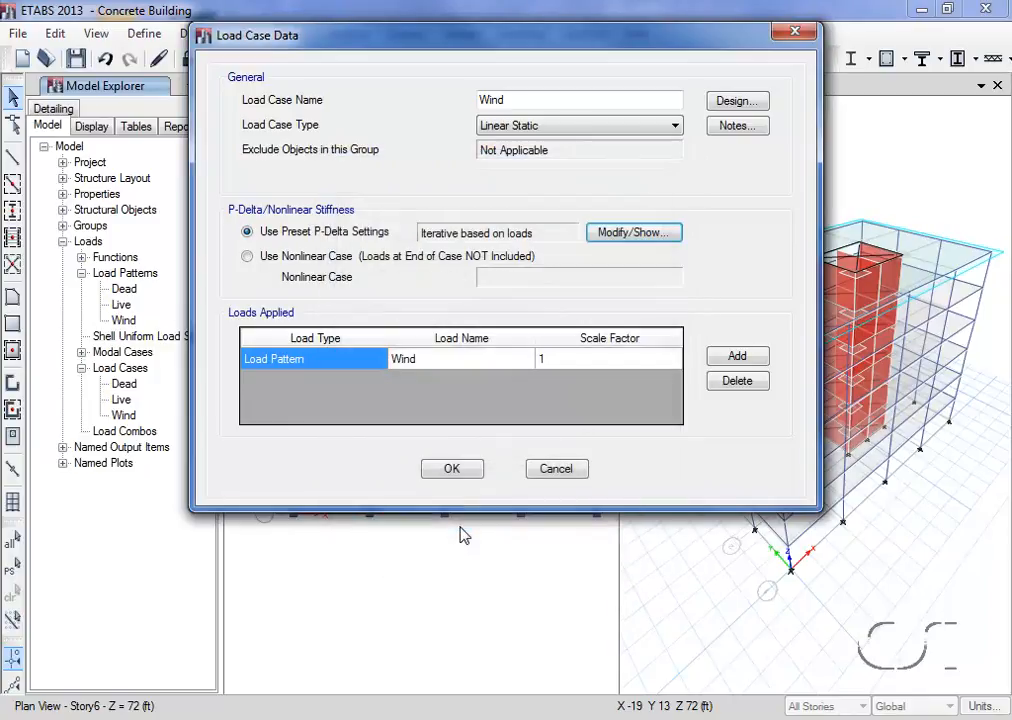
pyautogui.click(452, 471)
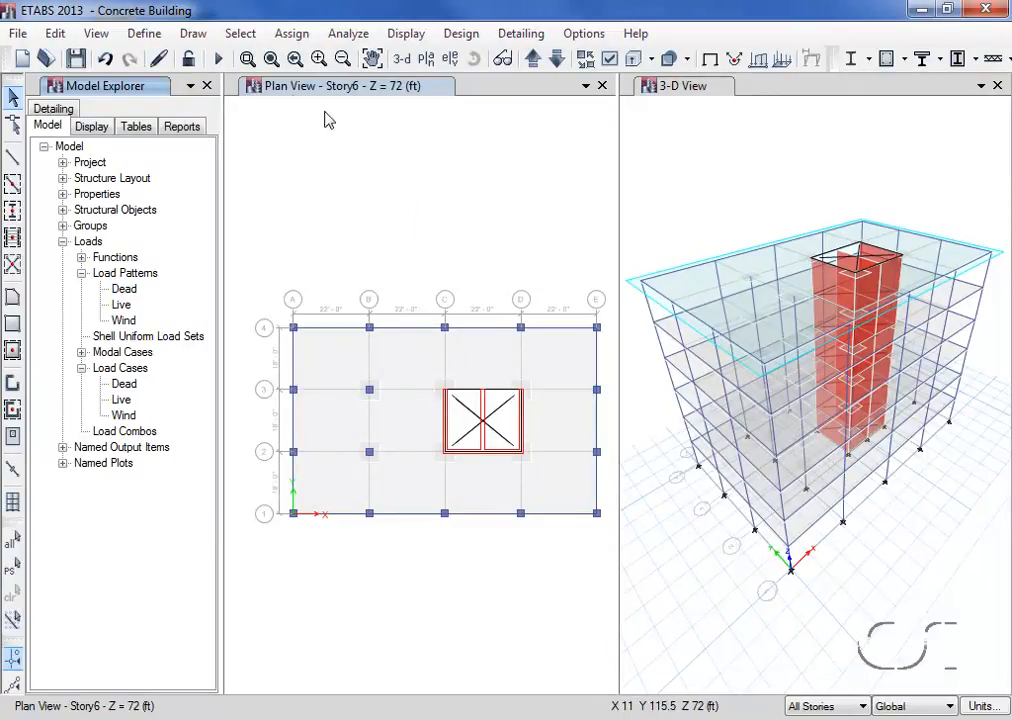
# Run the analysis and display the frame/pier/spandrel/link forces in the 3-D view
pyautogui.click(219, 64)
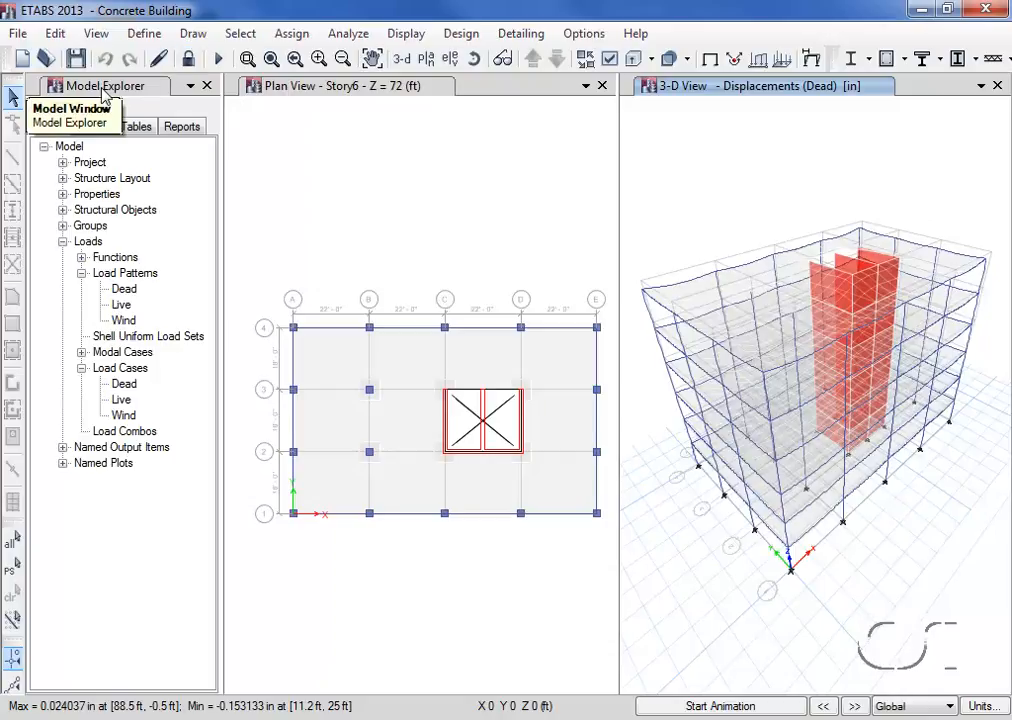
pyautogui.click(92, 127)
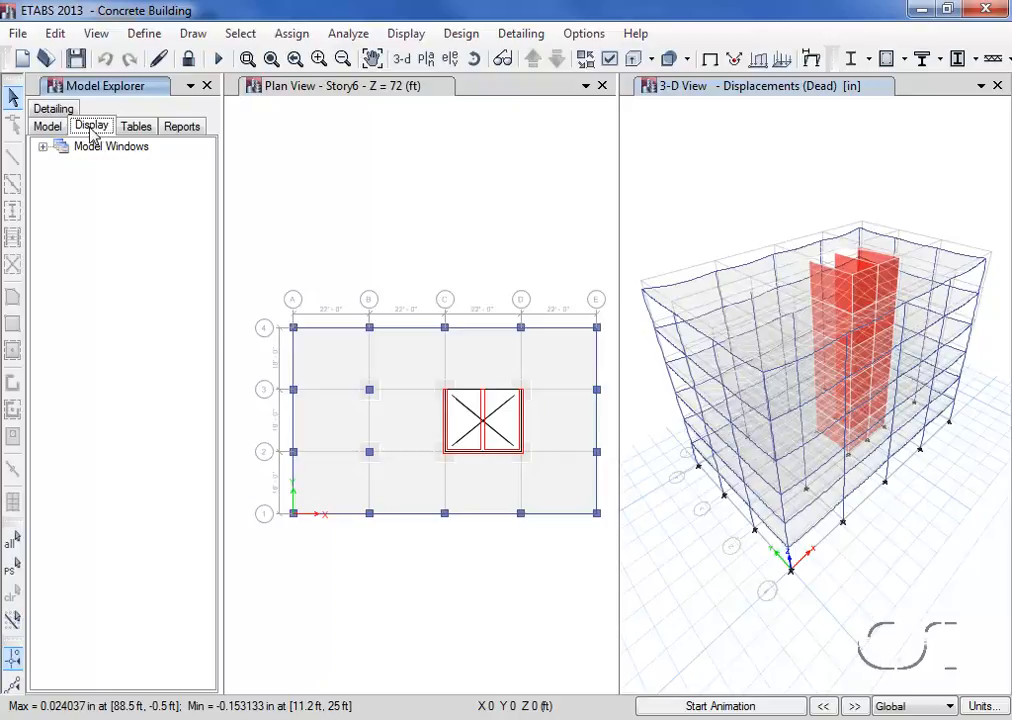
pyautogui.click(43, 147)
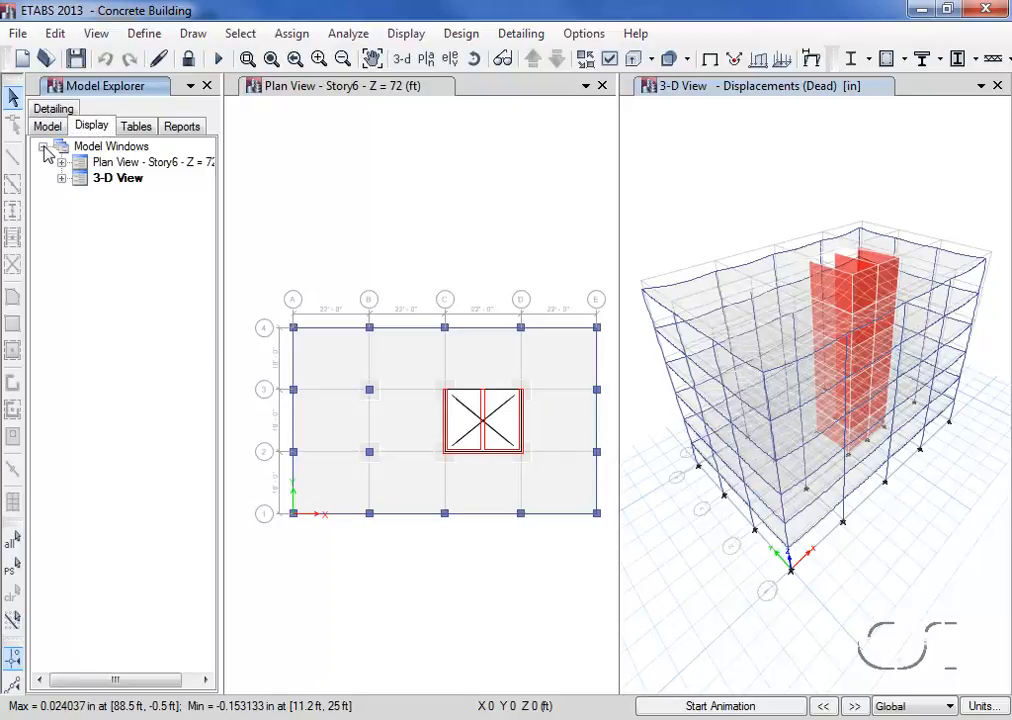
pyautogui.click(61, 178)
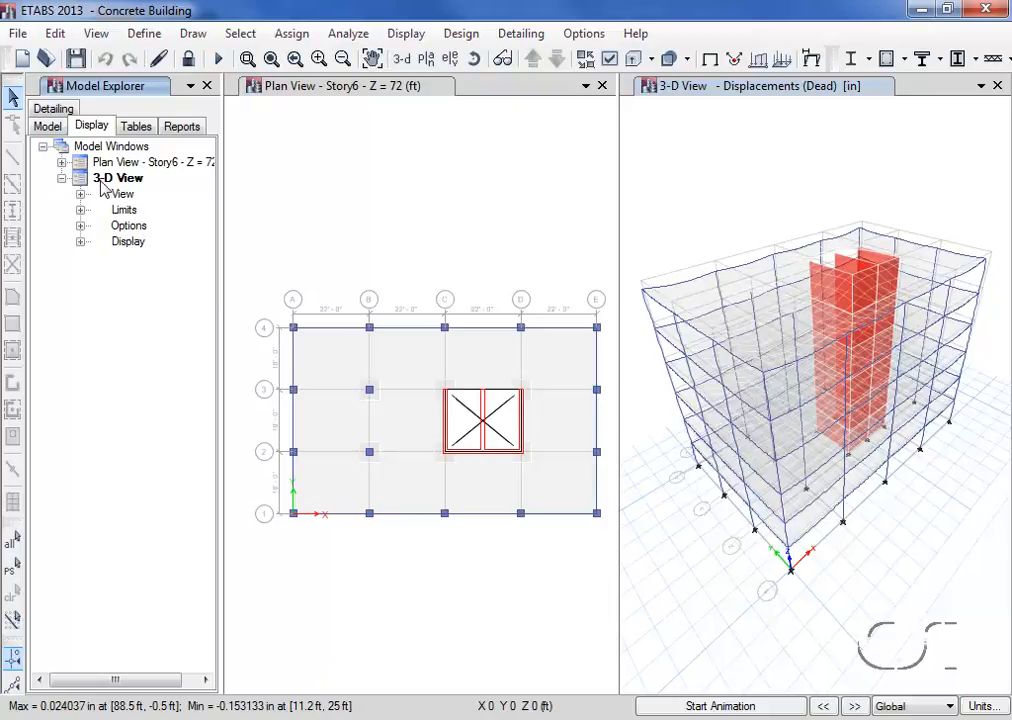
pyautogui.click(80, 242)
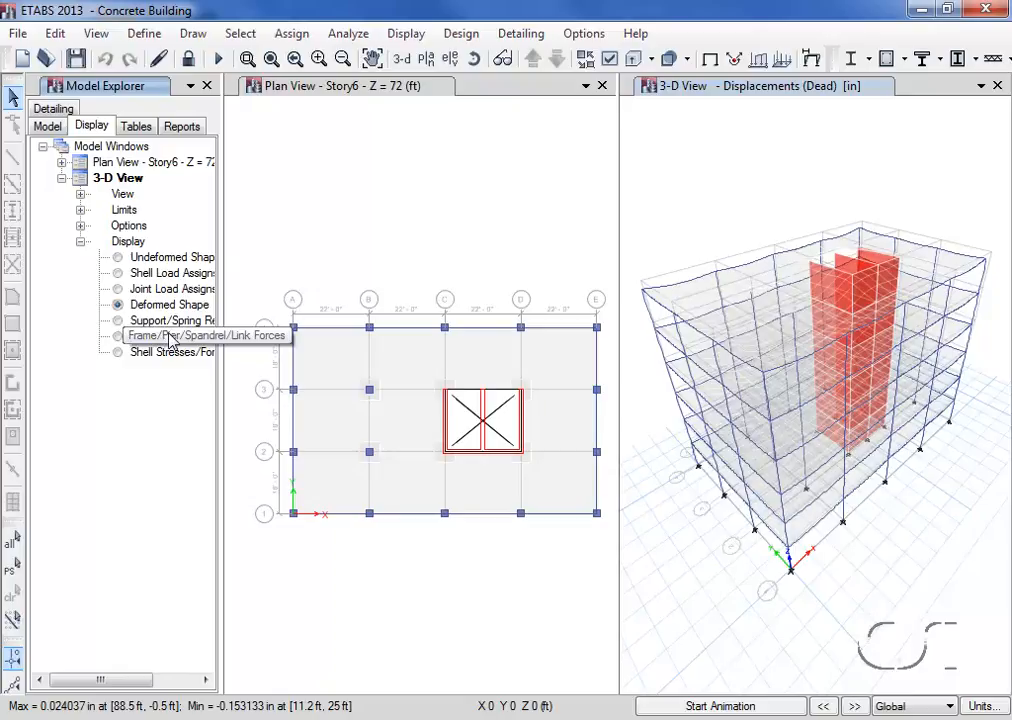
pyautogui.click(119, 337)
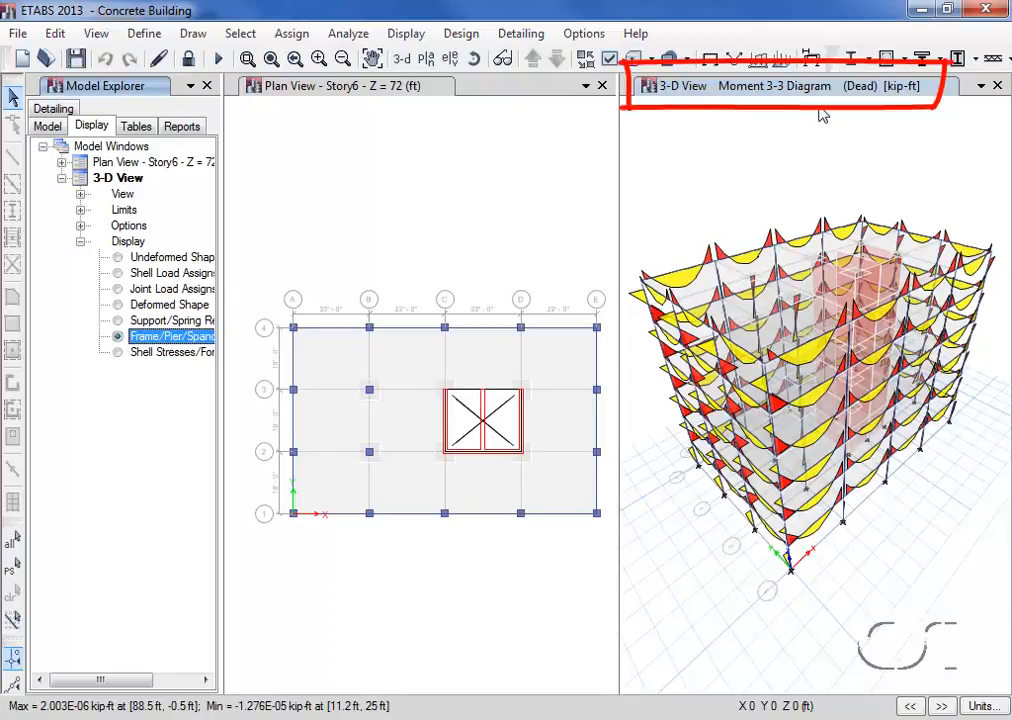
# Display the shell resultant force M11 contours for the Dead load case on the deformed shape in the 3-D view
pyautogui.click(418, 36)
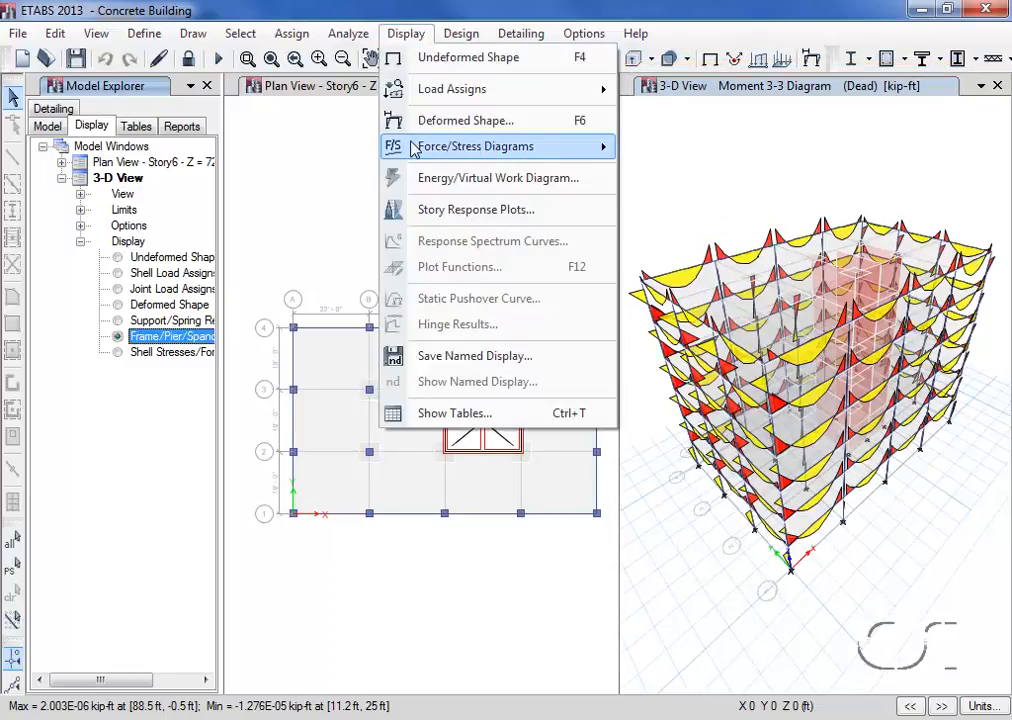
pyautogui.moveTo(445, 147)
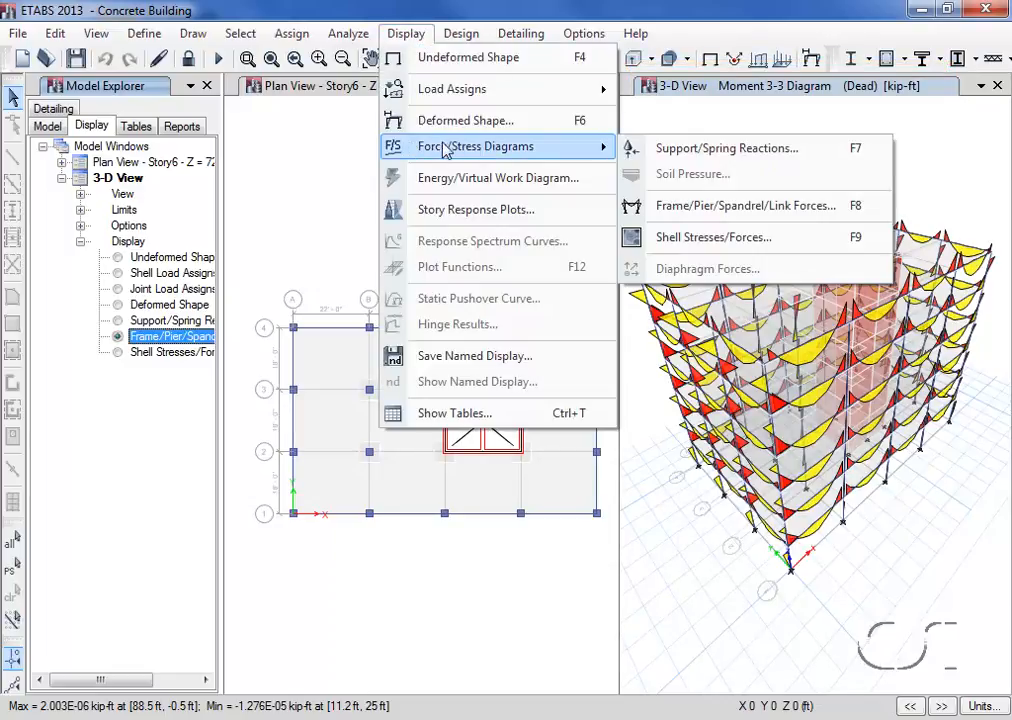
pyautogui.click(684, 245)
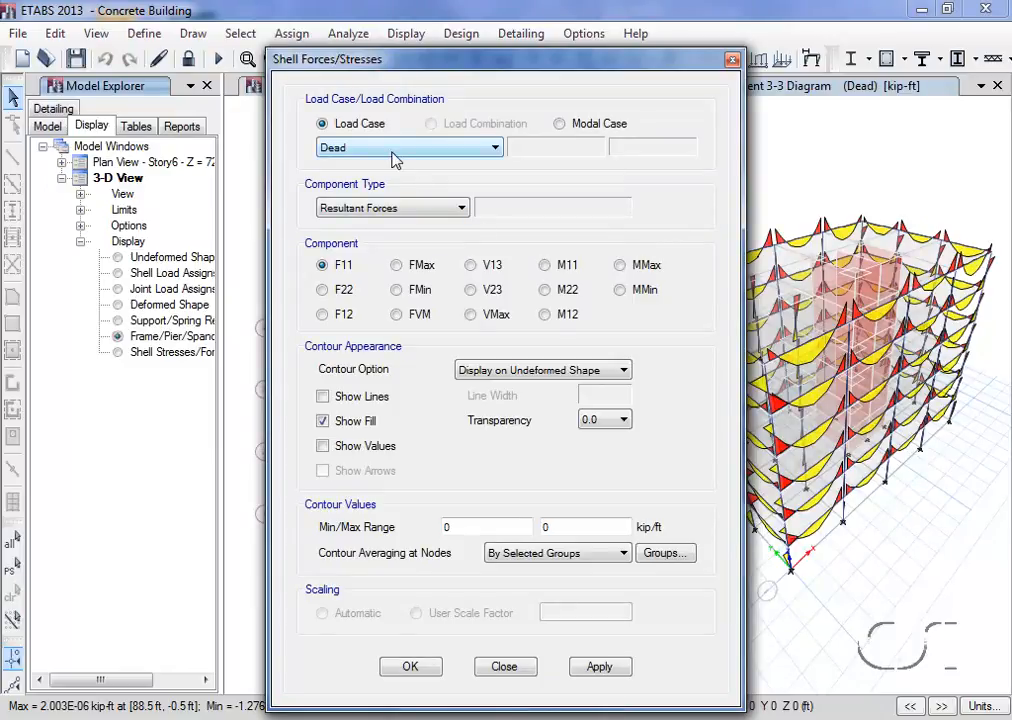
pyautogui.click(545, 268)
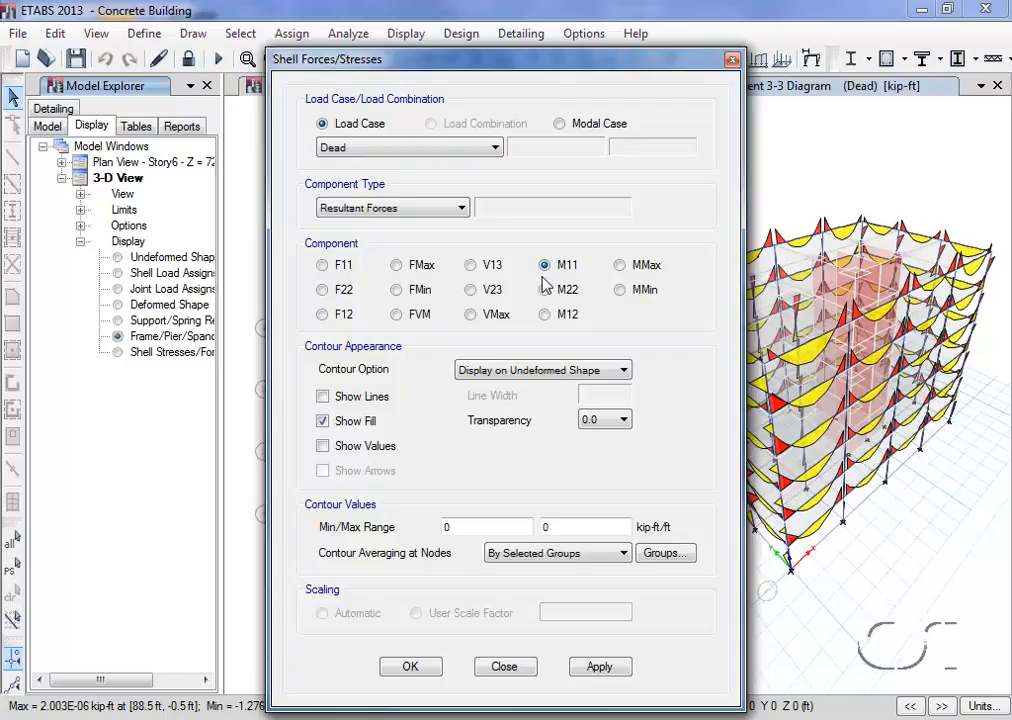
pyautogui.click(516, 370)
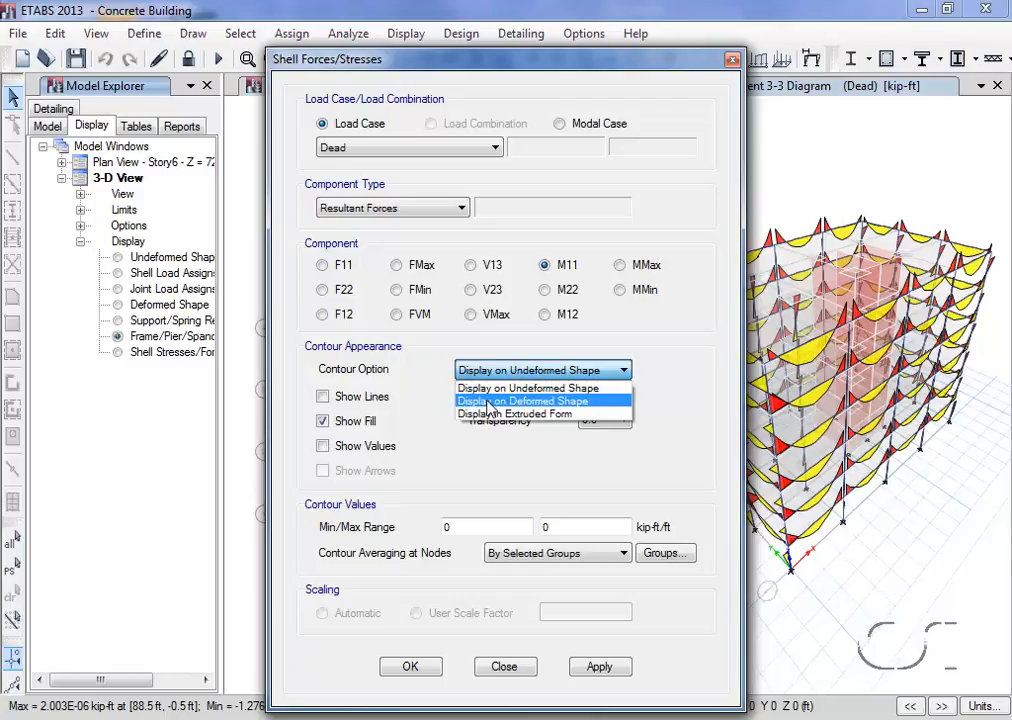
pyautogui.click(489, 402)
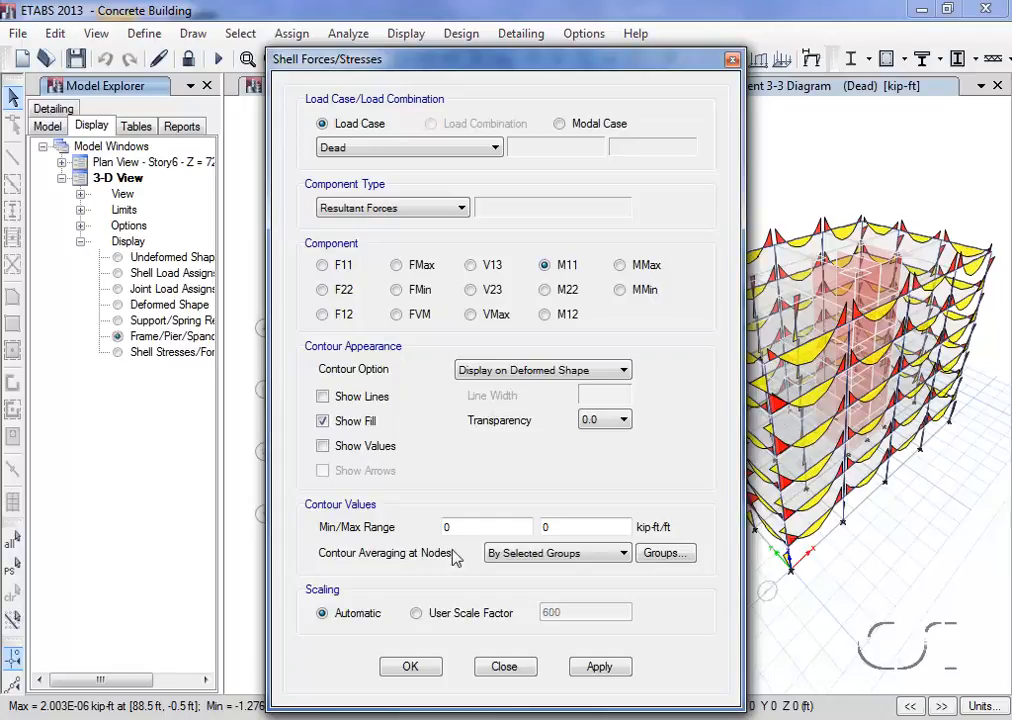
pyautogui.click(410, 667)
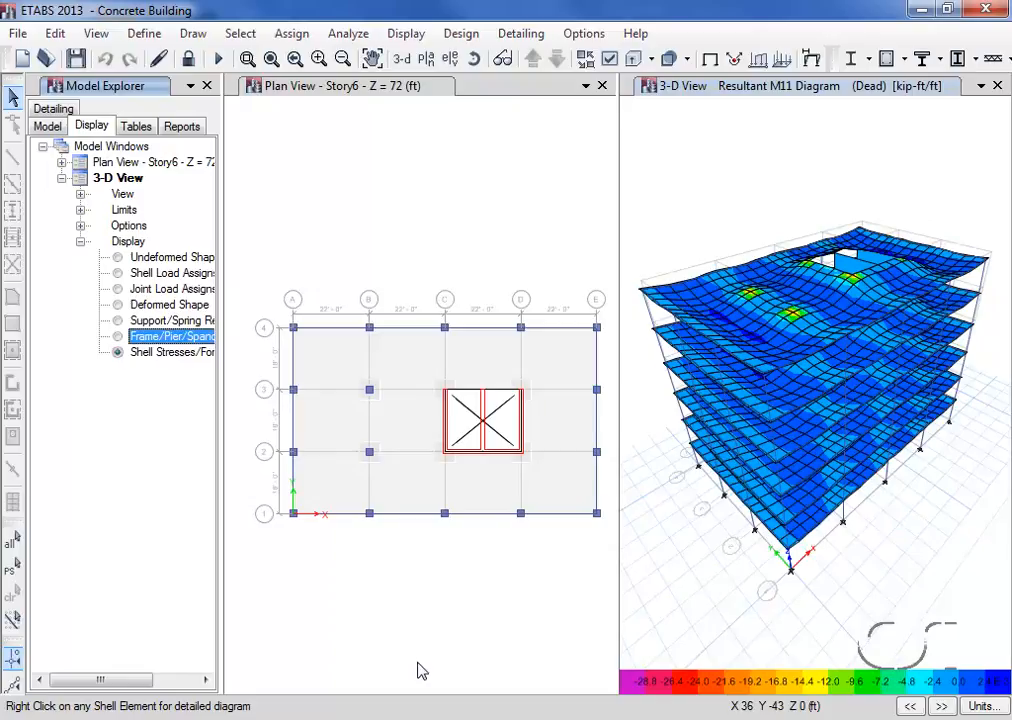
# Show the Wind load case's deformed shape in the Story6 plan view from step number 1, and advance through the following wind load steps
pyautogui.click(333, 93)
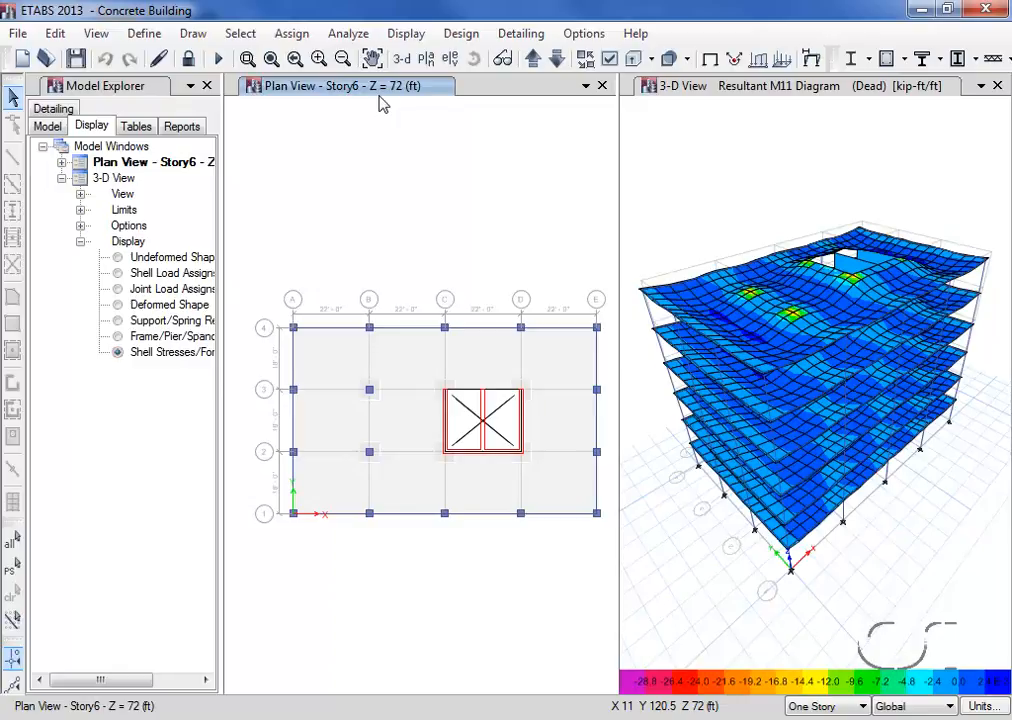
pyautogui.click(812, 61)
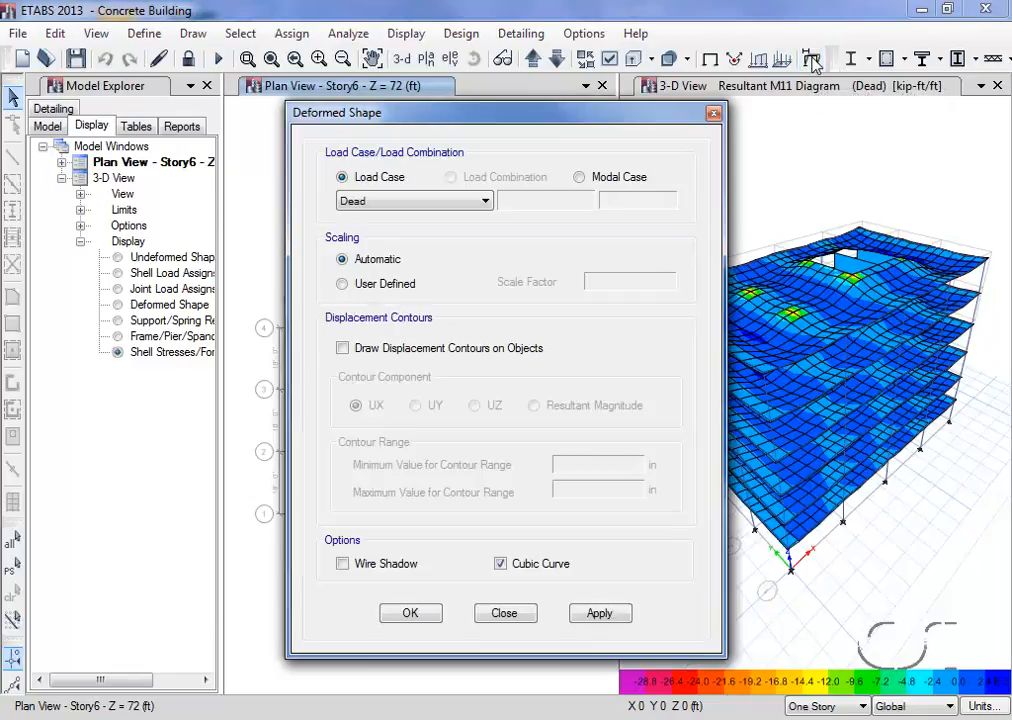
pyautogui.click(424, 202)
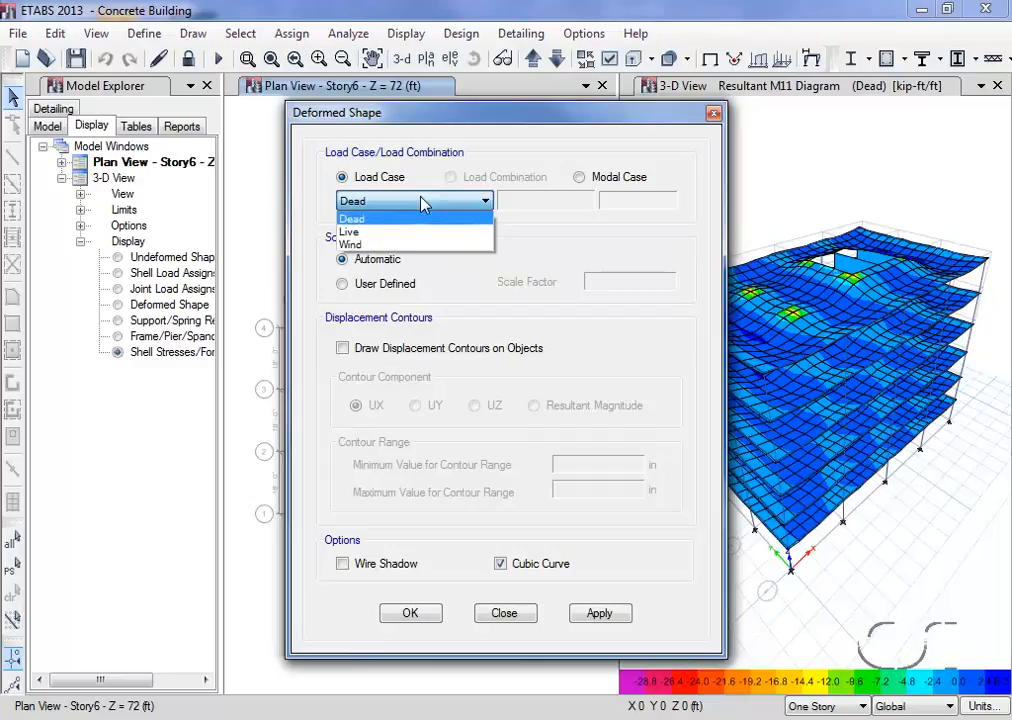
pyautogui.click(369, 246)
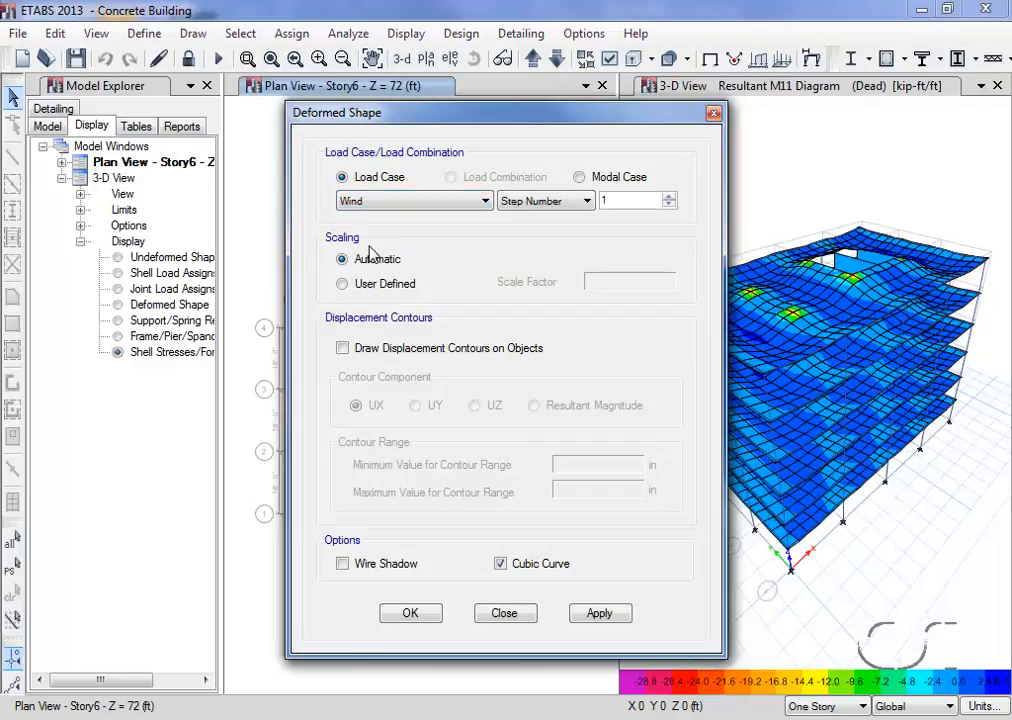
pyautogui.click(407, 618)
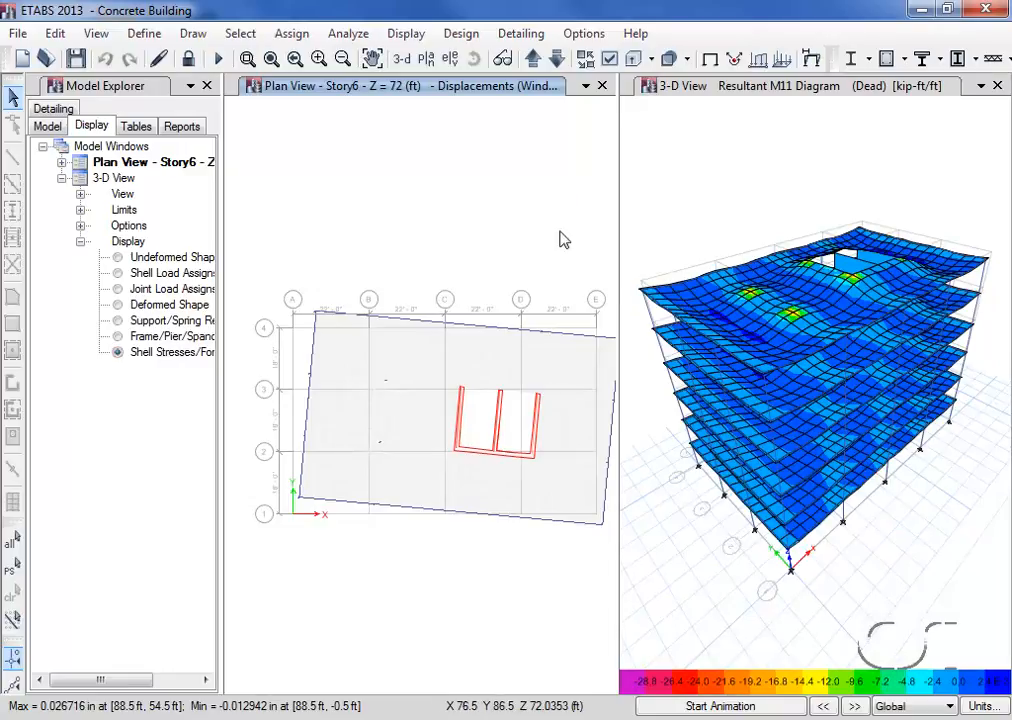
pyautogui.click(855, 706)
pyautogui.click(855, 706)
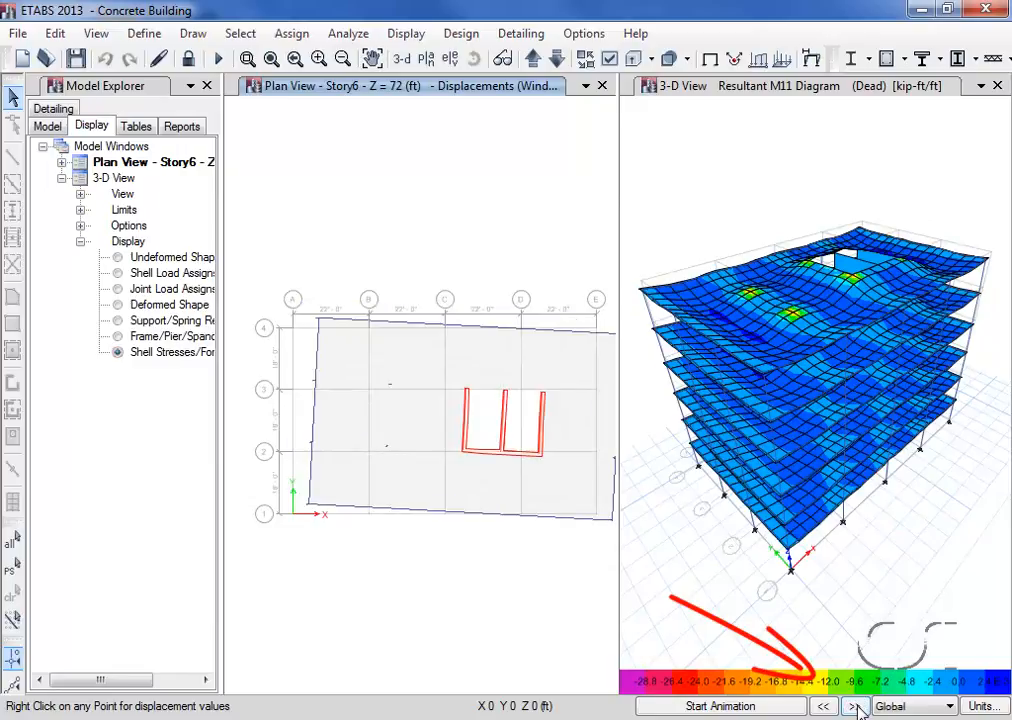
# Advance through further Wind load steps of the Story6 plan's deformed shape, and restore the undeformed shape in that view
pyautogui.click(855, 706)
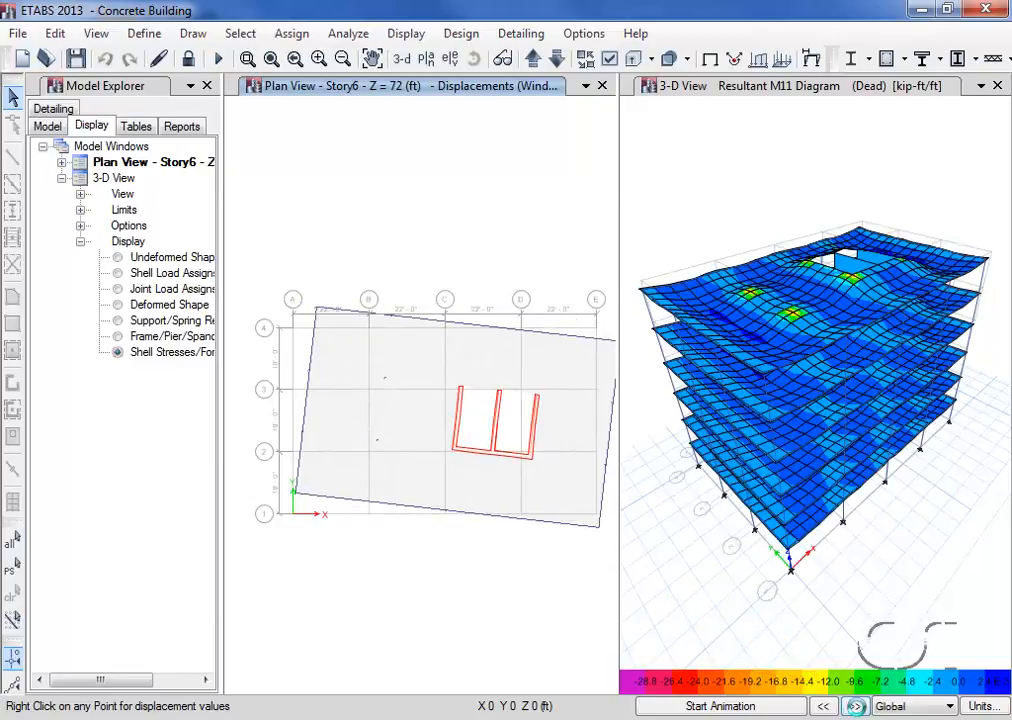
pyautogui.click(855, 706)
pyautogui.click(855, 706)
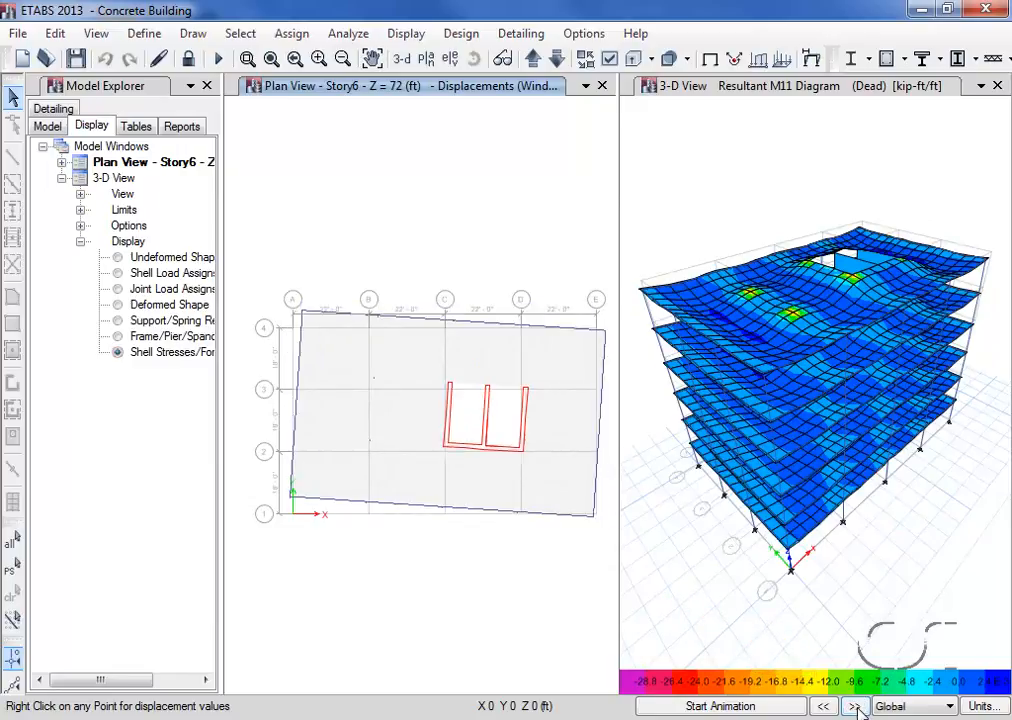
pyautogui.click(855, 706)
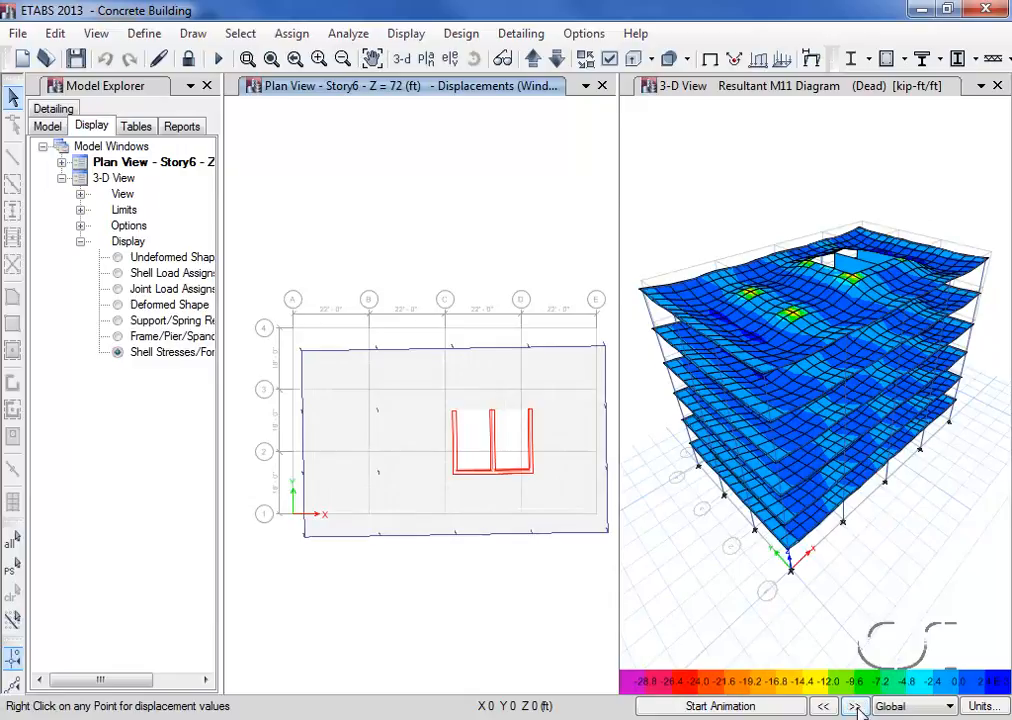
pyautogui.click(711, 60)
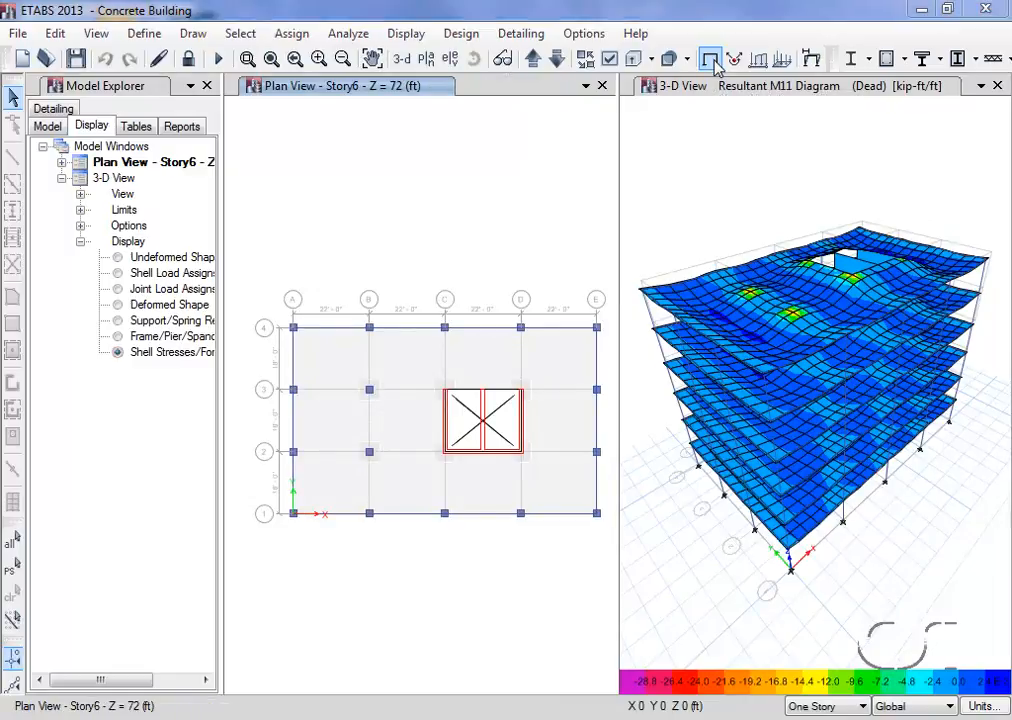
# Check the design procedure assigned to the Story6 edge beam on grid A between grids 2 and 3
pyautogui.rightClick(295, 428)
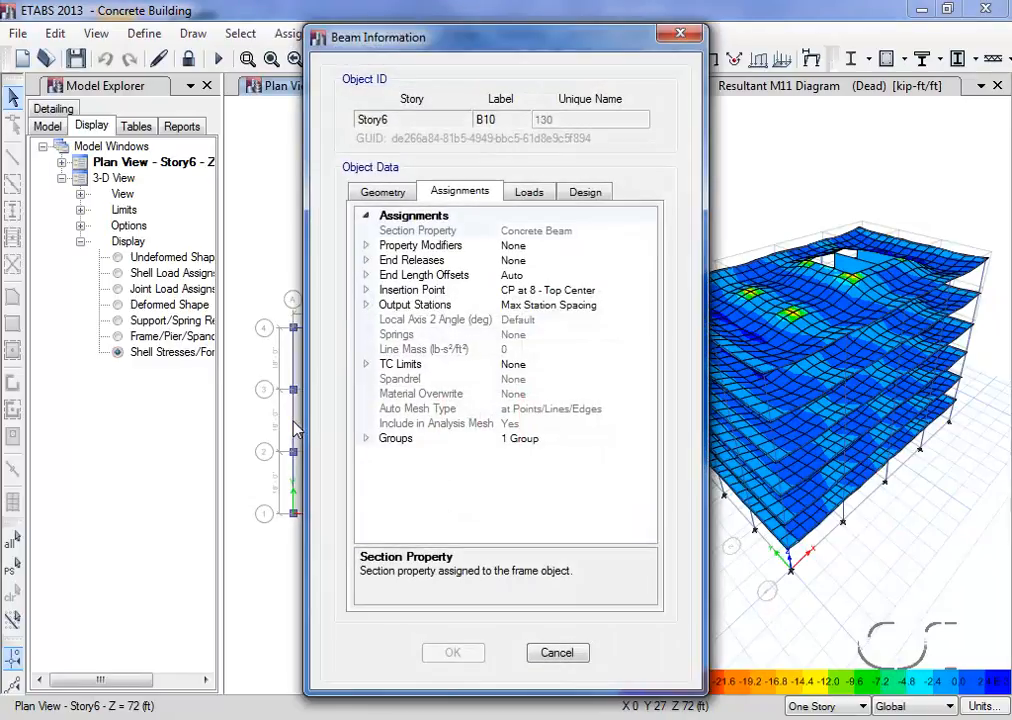
pyautogui.click(592, 197)
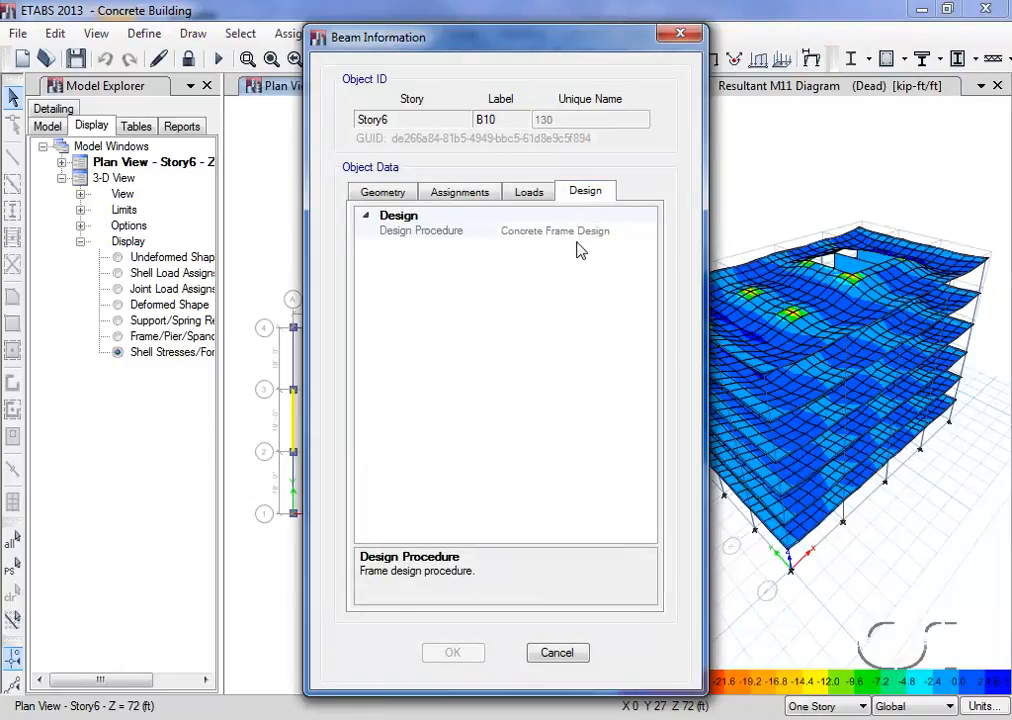
pyautogui.click(556, 655)
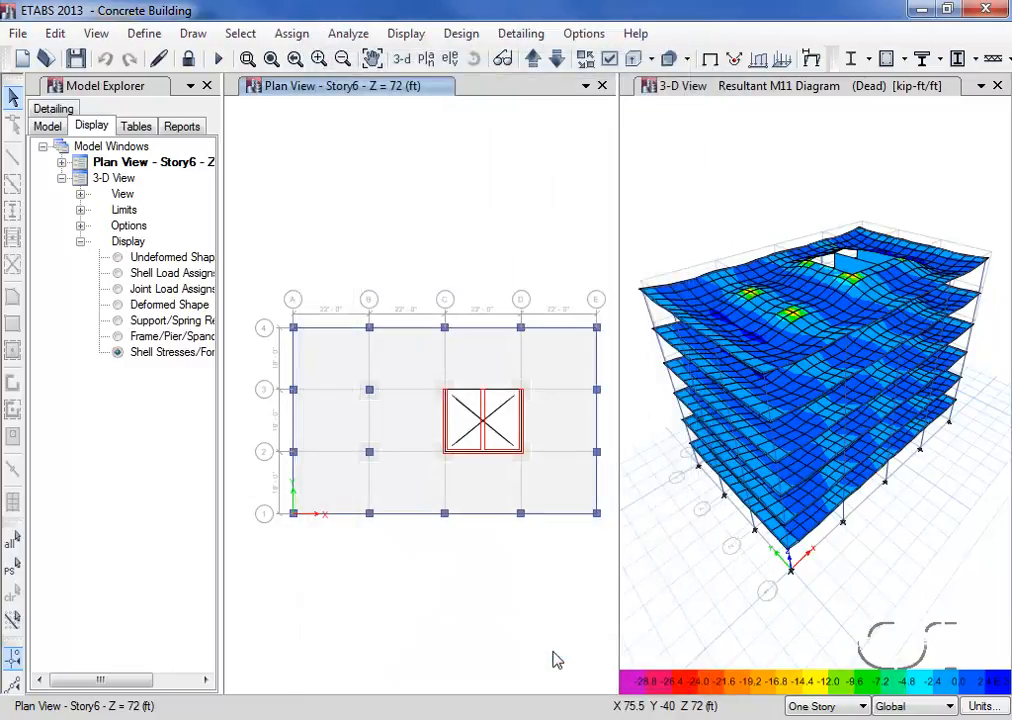
# Review the concrete frame design preferences for ACI 318-11 and accept them
pyautogui.click(462, 38)
pyautogui.moveTo(492, 83)
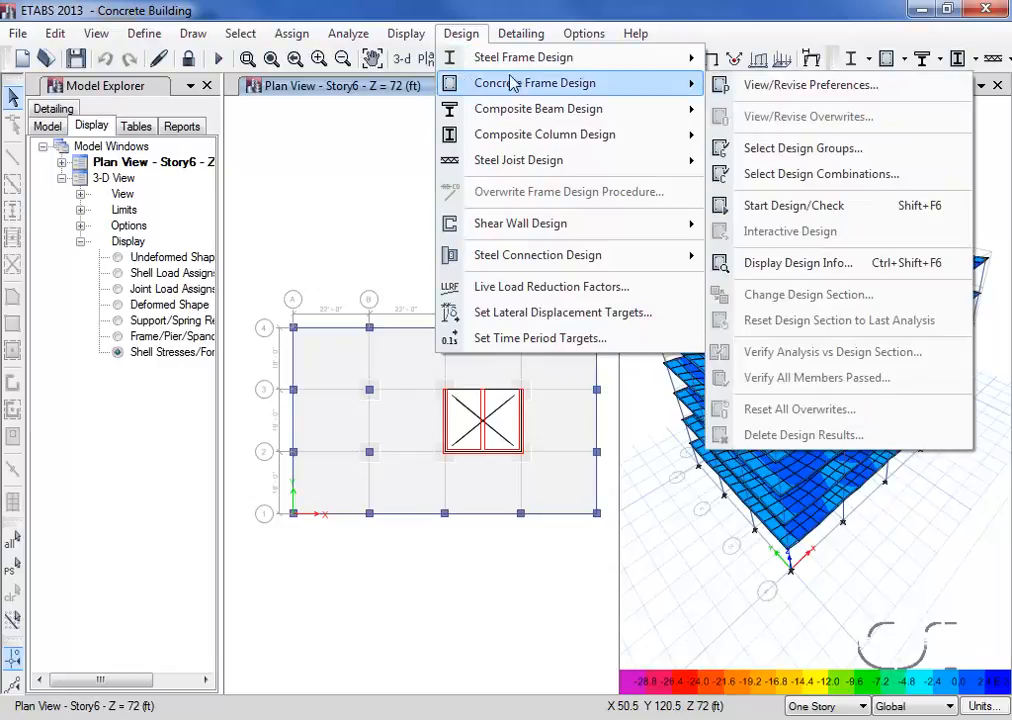
pyautogui.click(792, 86)
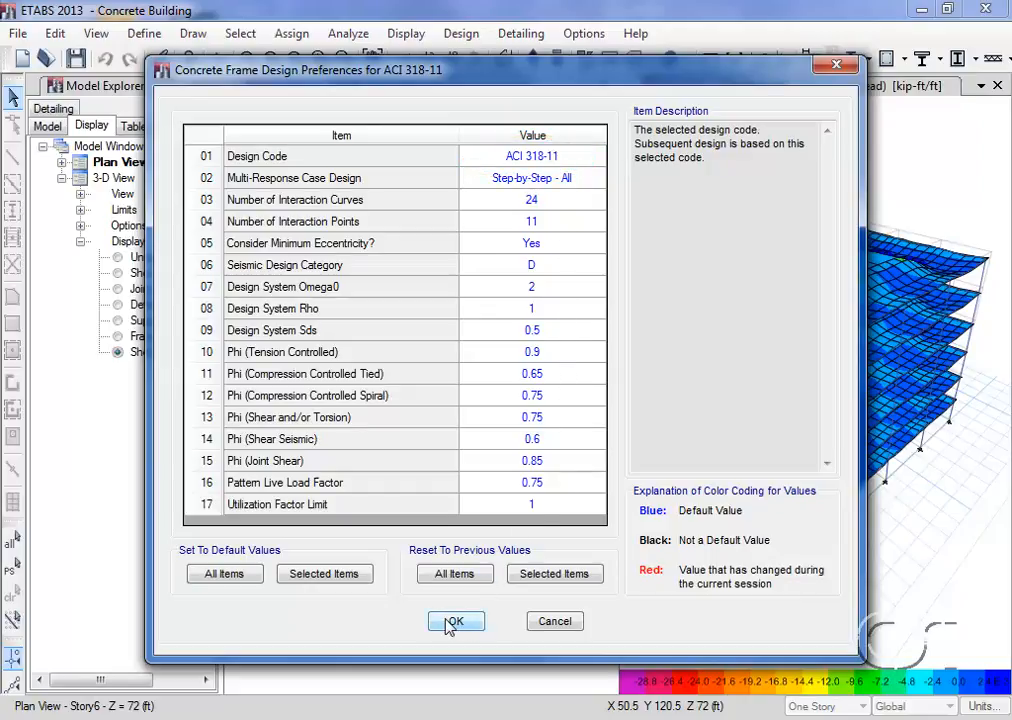
pyautogui.click(478, 626)
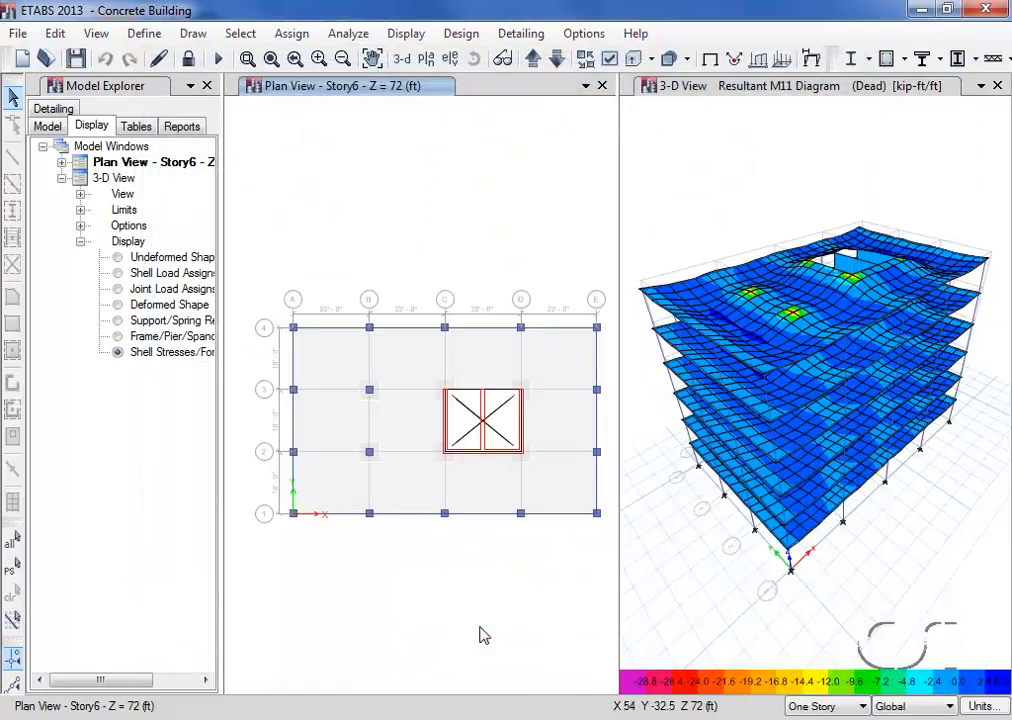
# Run the concrete frame design and view the longitudinal reinforcing in plan from Story6 down to Story1
pyautogui.click(884, 66)
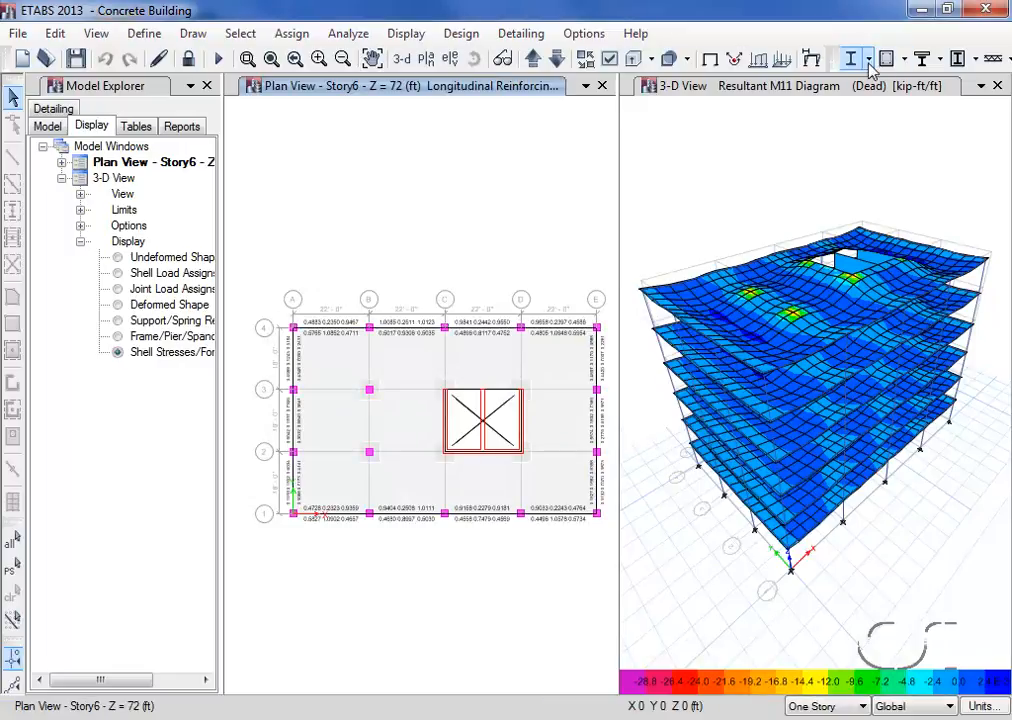
pyautogui.click(557, 60)
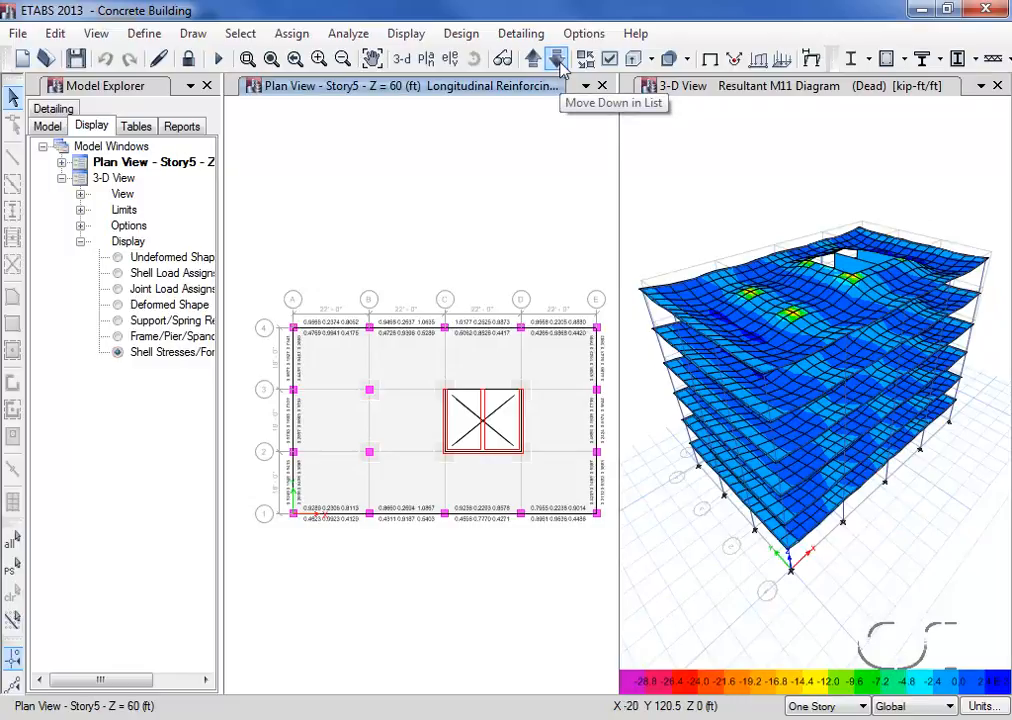
pyautogui.click(557, 60)
pyautogui.click(557, 60)
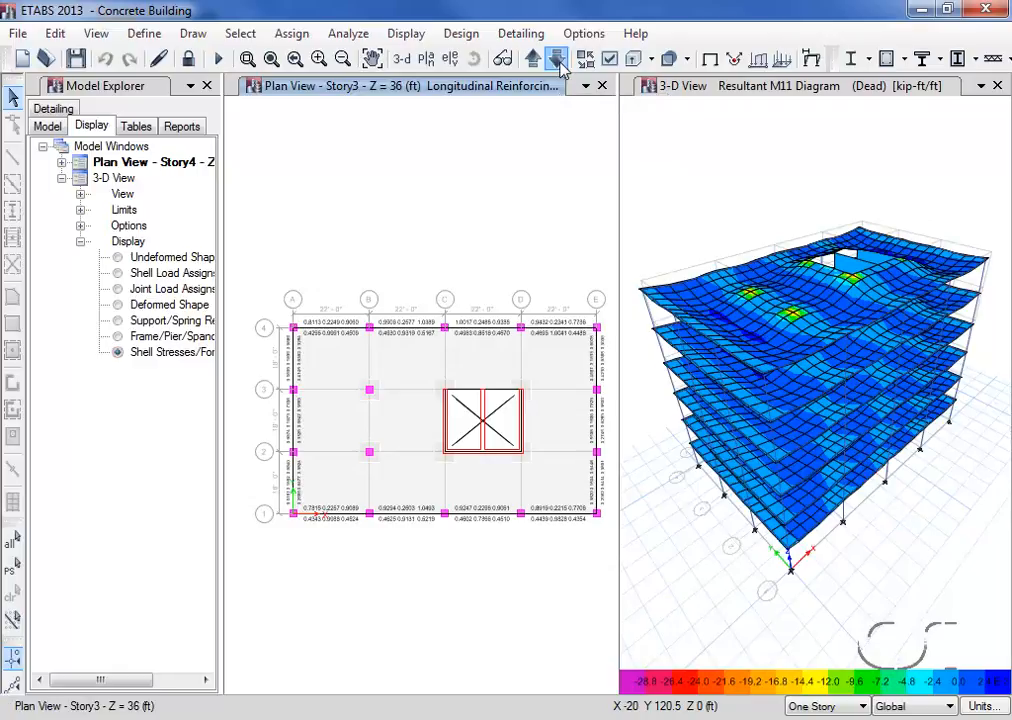
pyautogui.click(557, 60)
pyautogui.click(557, 60)
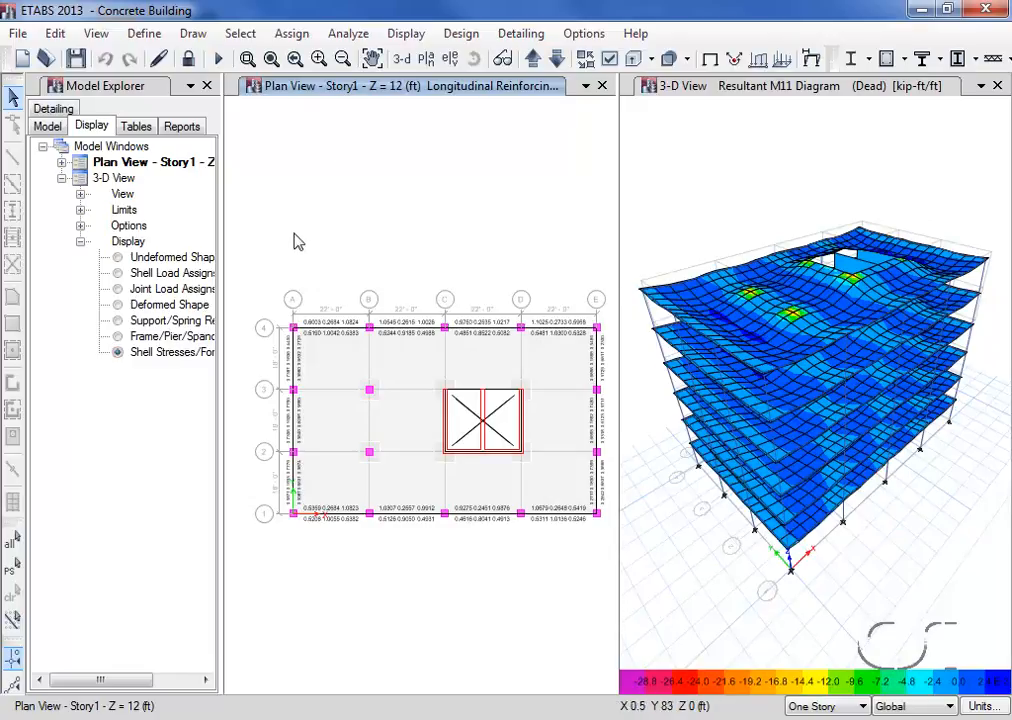
# Examine the design information and envelope report for the Story1 beam on grid A between grids 3 and 4
pyautogui.moveTo(294, 360)
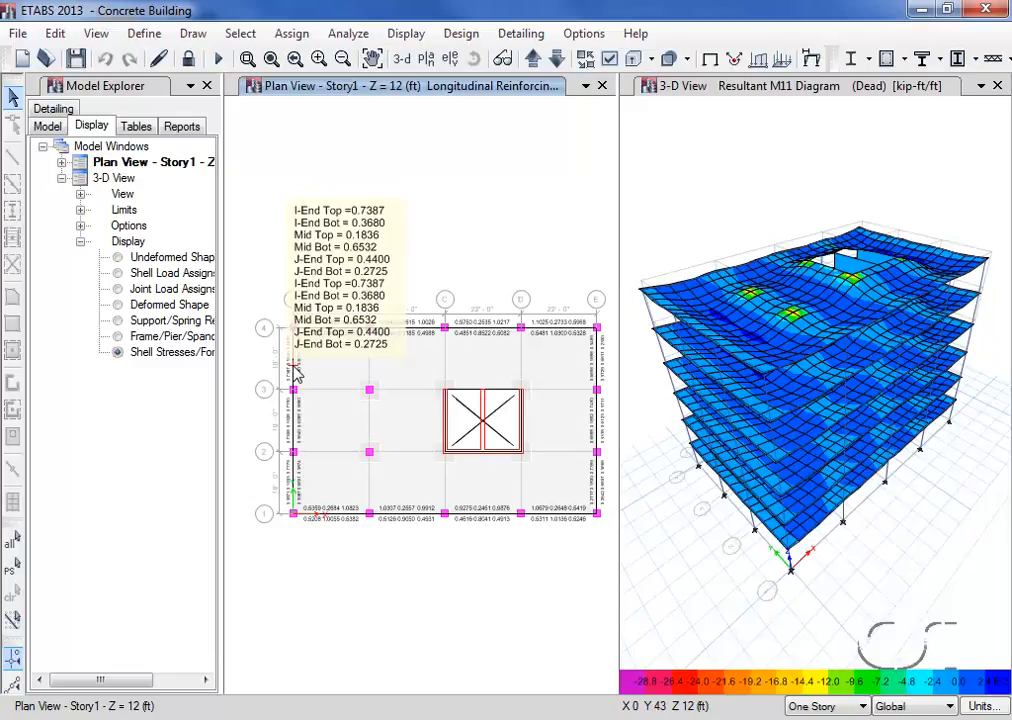
pyautogui.rightClick(294, 372)
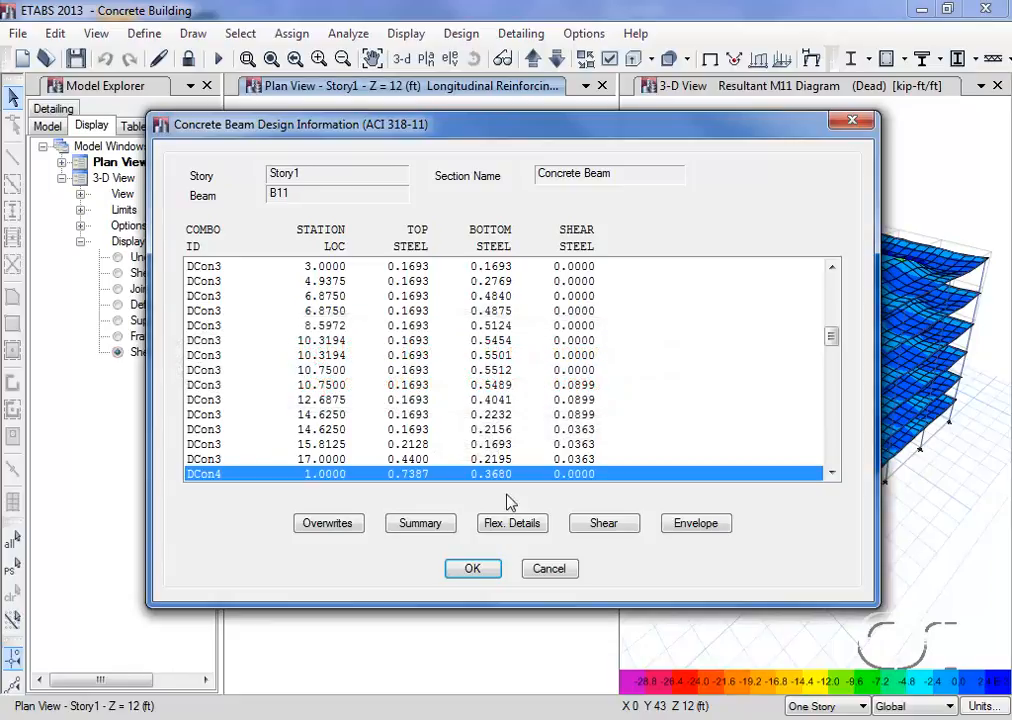
pyautogui.click(712, 530)
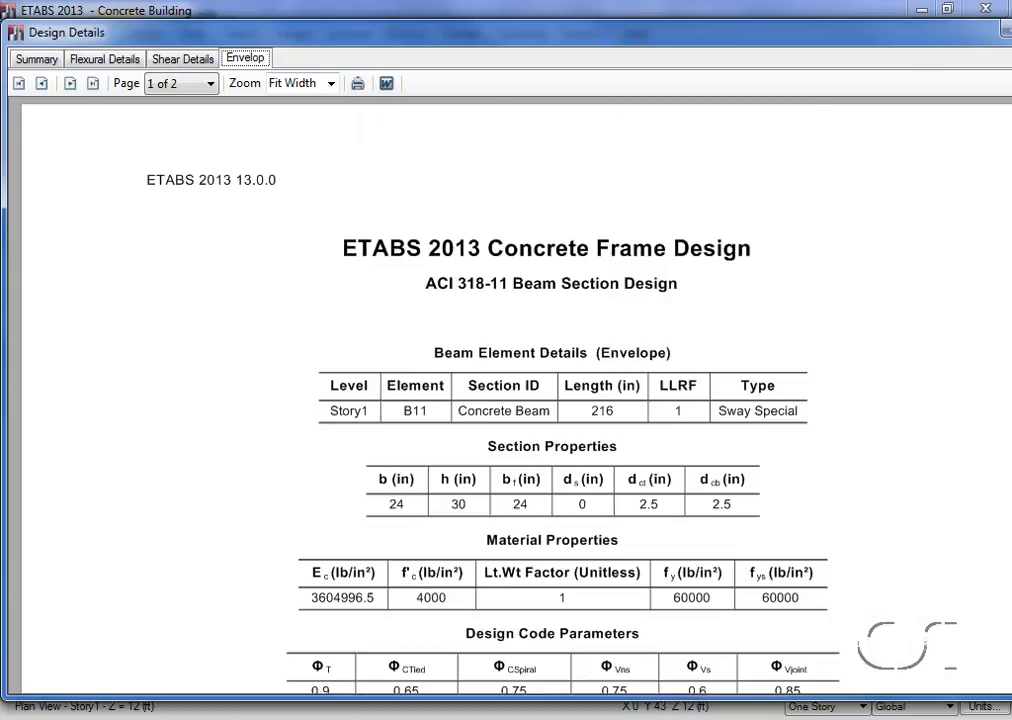
pyautogui.click(1007, 31)
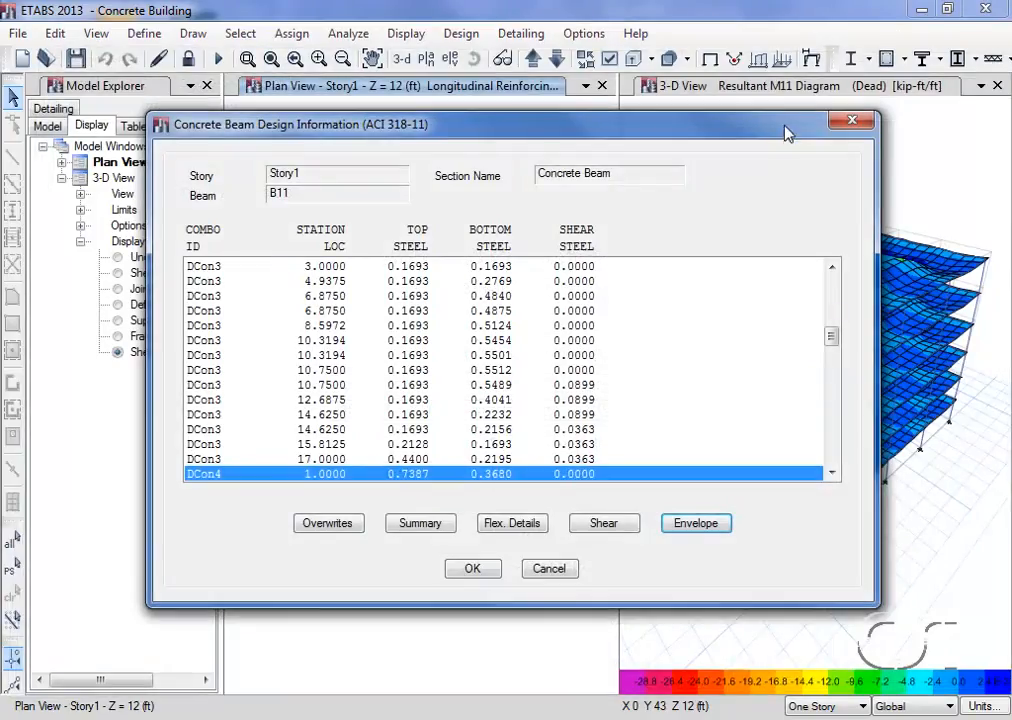
pyautogui.click(549, 570)
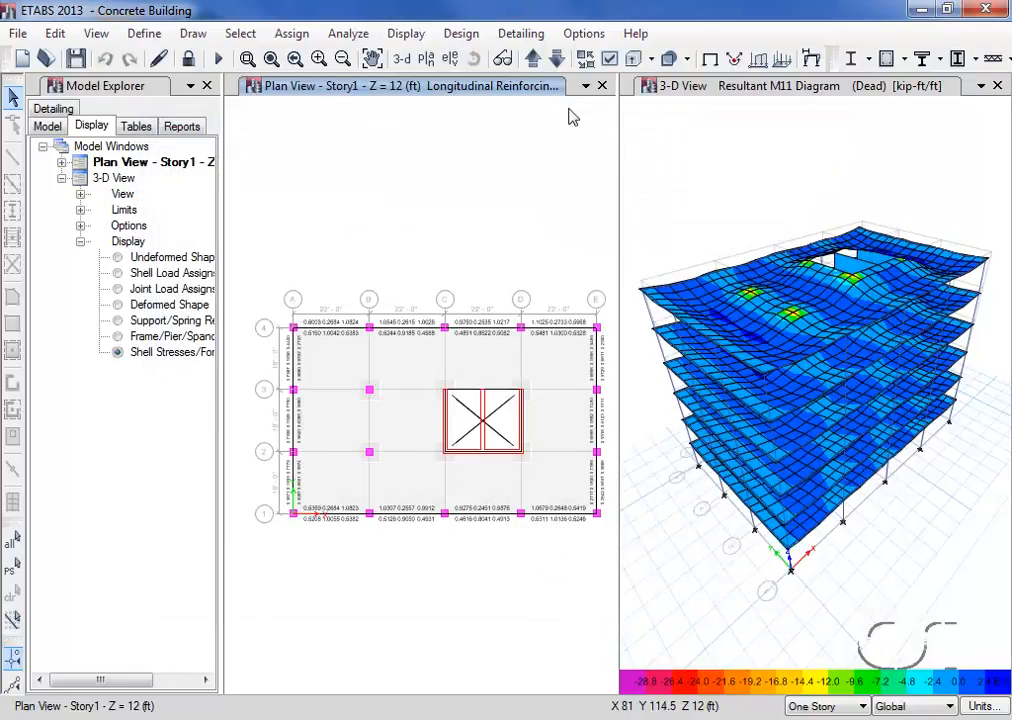
# Verify whether all concrete frame members pass the design check
pyautogui.click(462, 34)
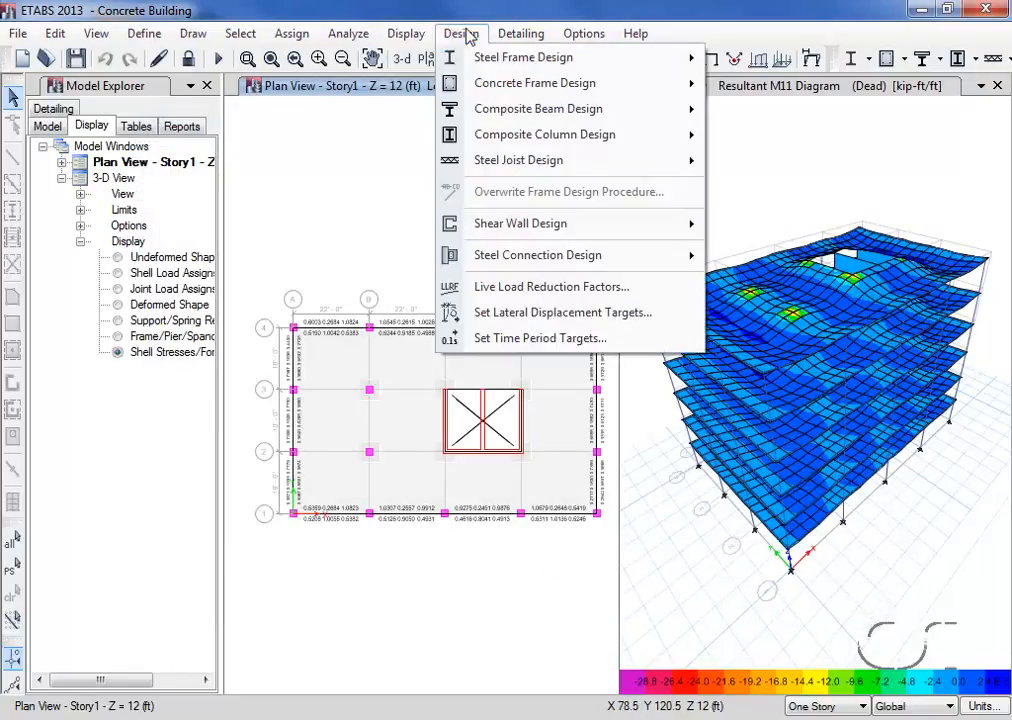
pyautogui.moveTo(480, 84)
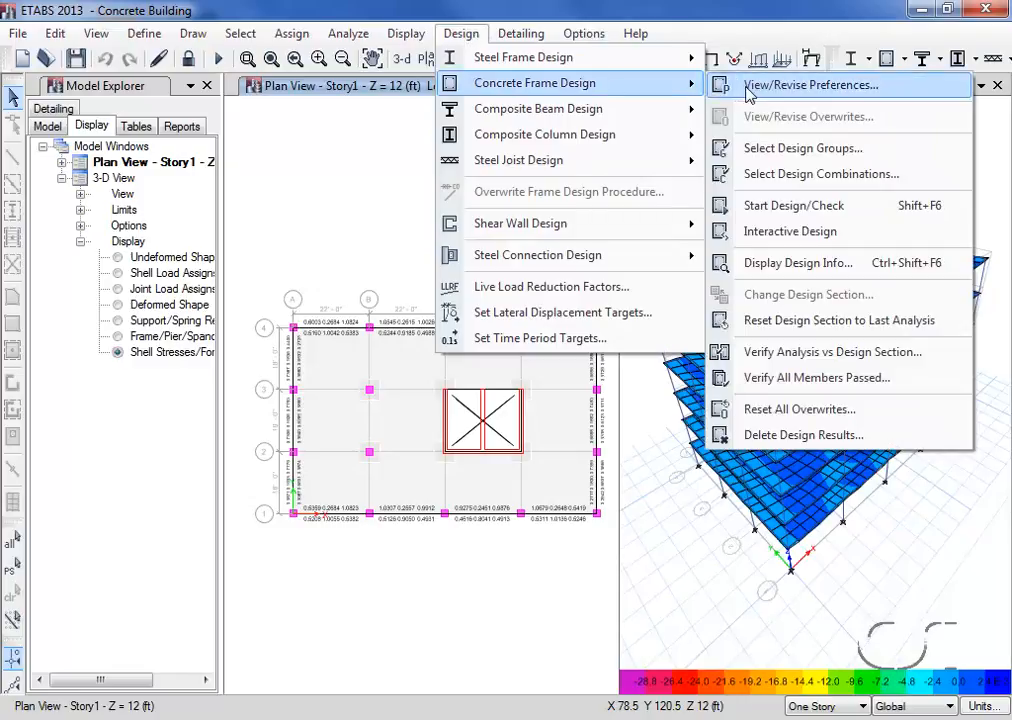
pyautogui.click(792, 380)
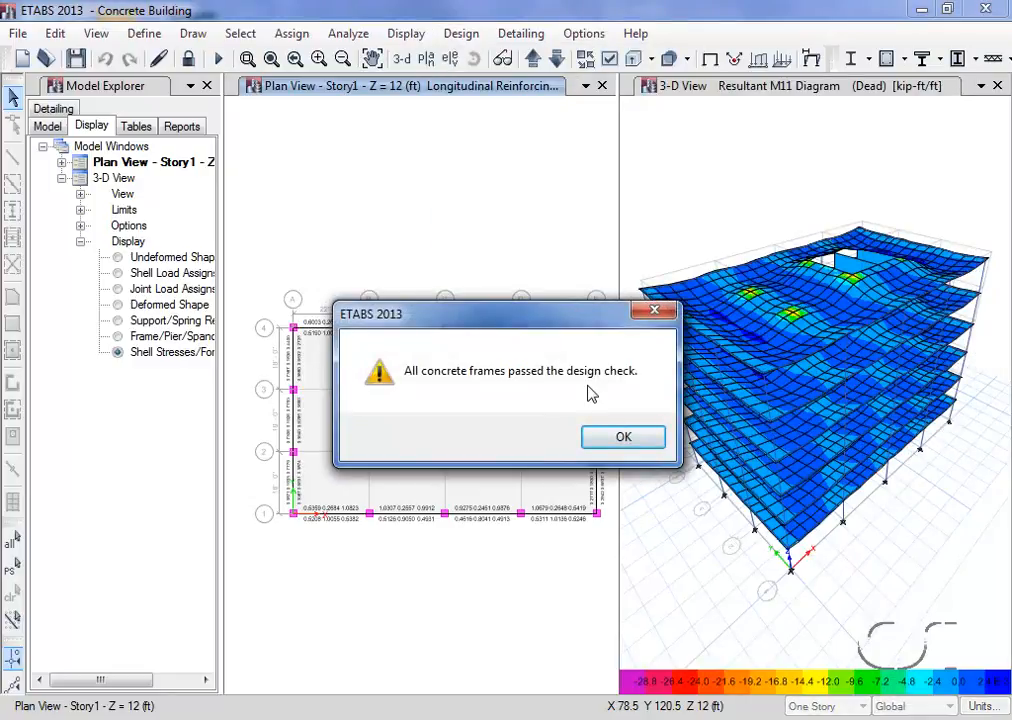
pyautogui.click(614, 437)
# Clear the design results from the Story1 plan view and show the undeformed shape in the 3-D view
pyautogui.click(298, 35)
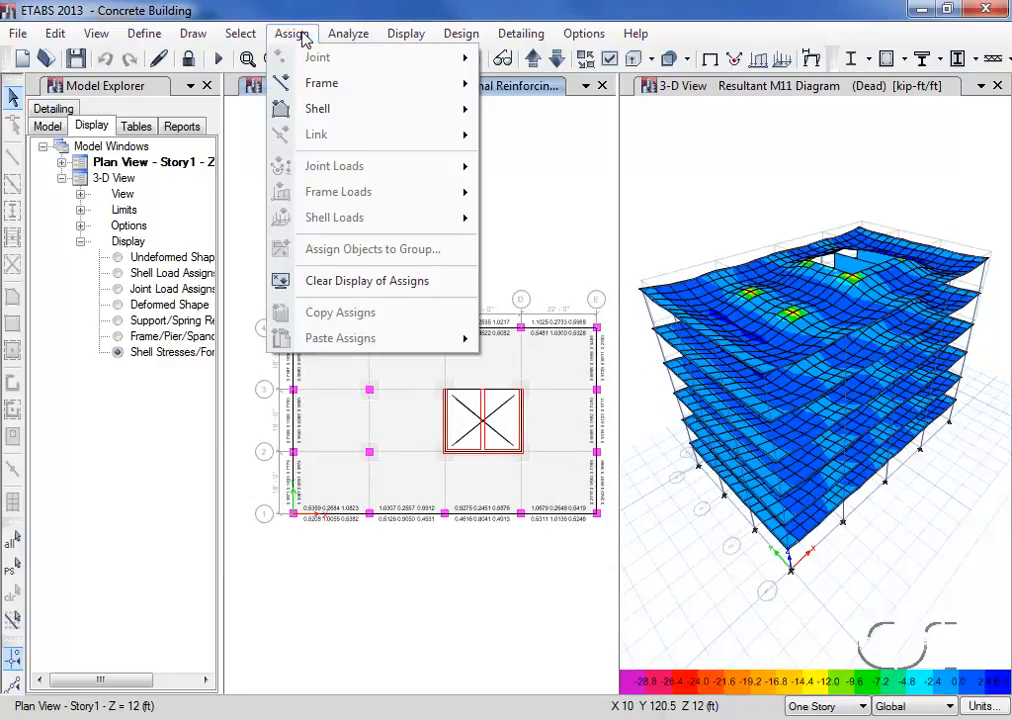
pyautogui.click(405, 285)
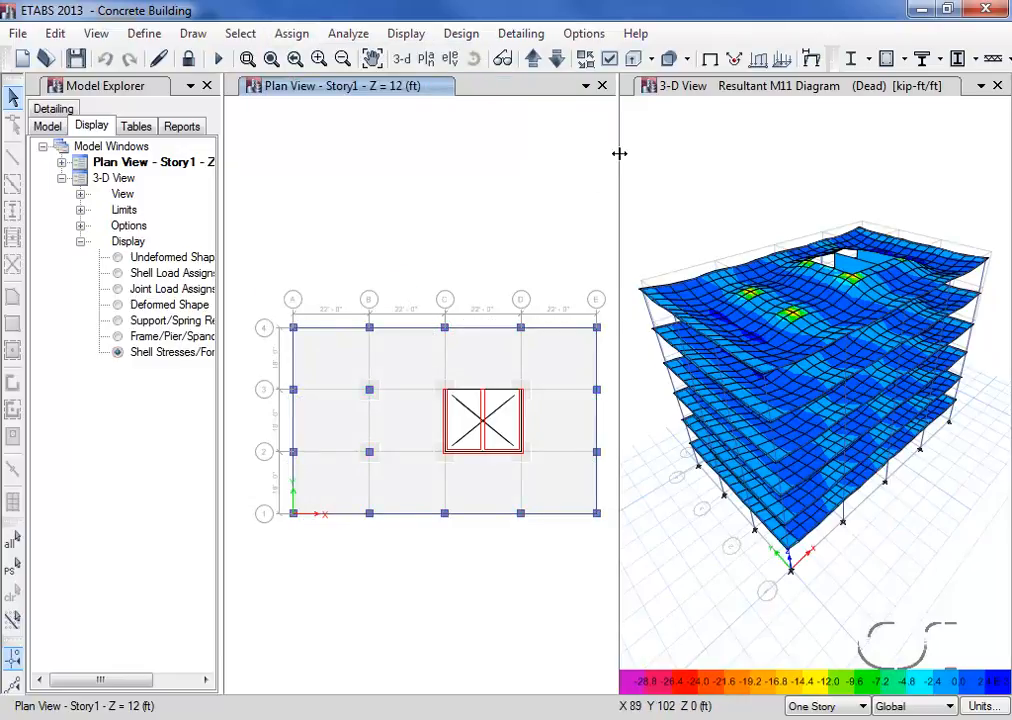
pyautogui.click(701, 91)
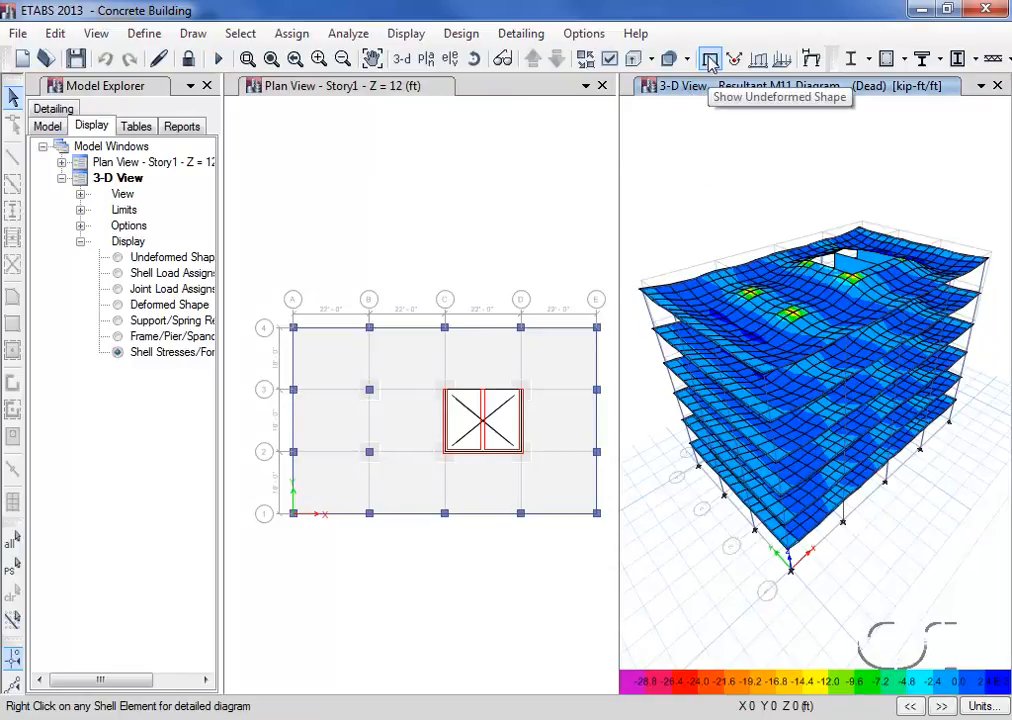
pyautogui.click(711, 62)
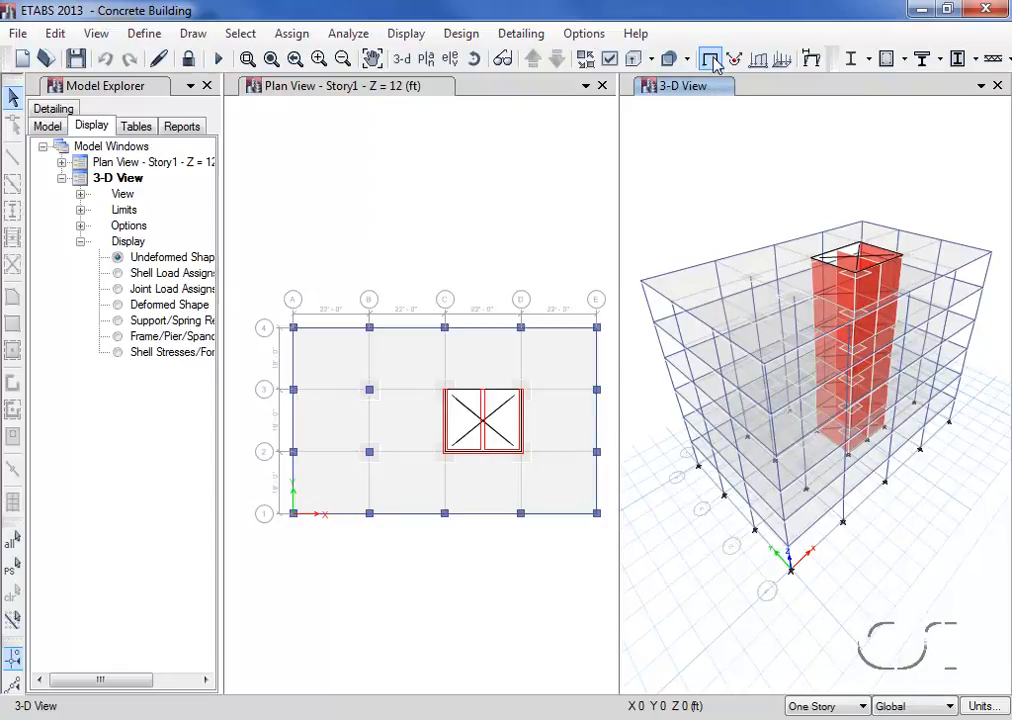
# Select all objects of type Walls and show only the selected objects in the Story1 plan view
pyautogui.click(413, 106)
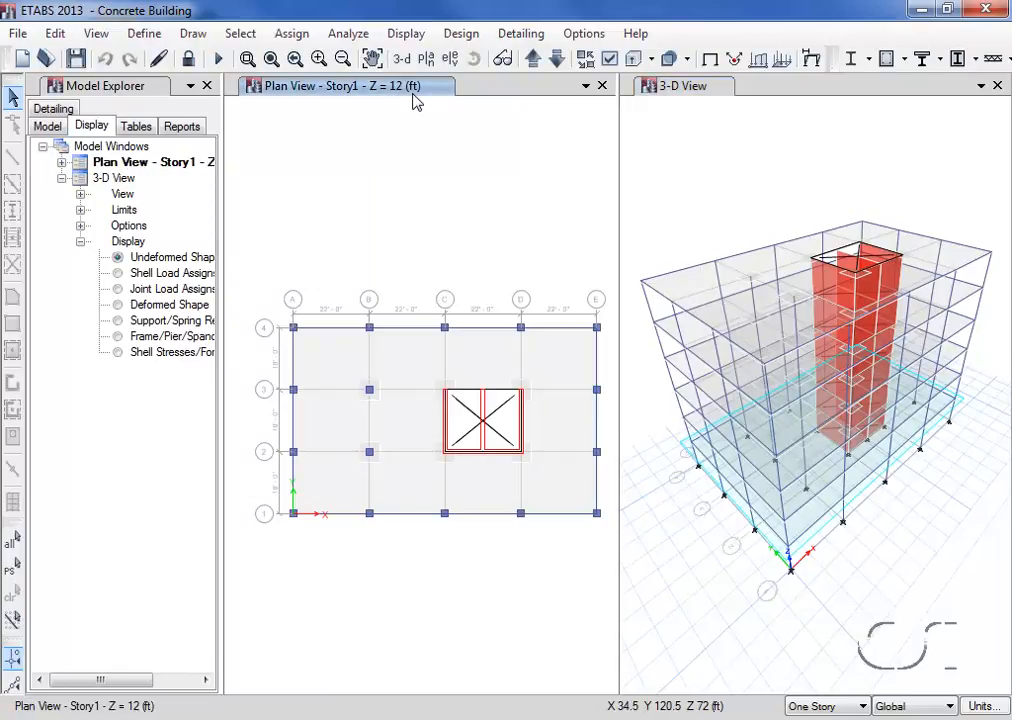
pyautogui.click(244, 34)
pyautogui.moveTo(257, 57)
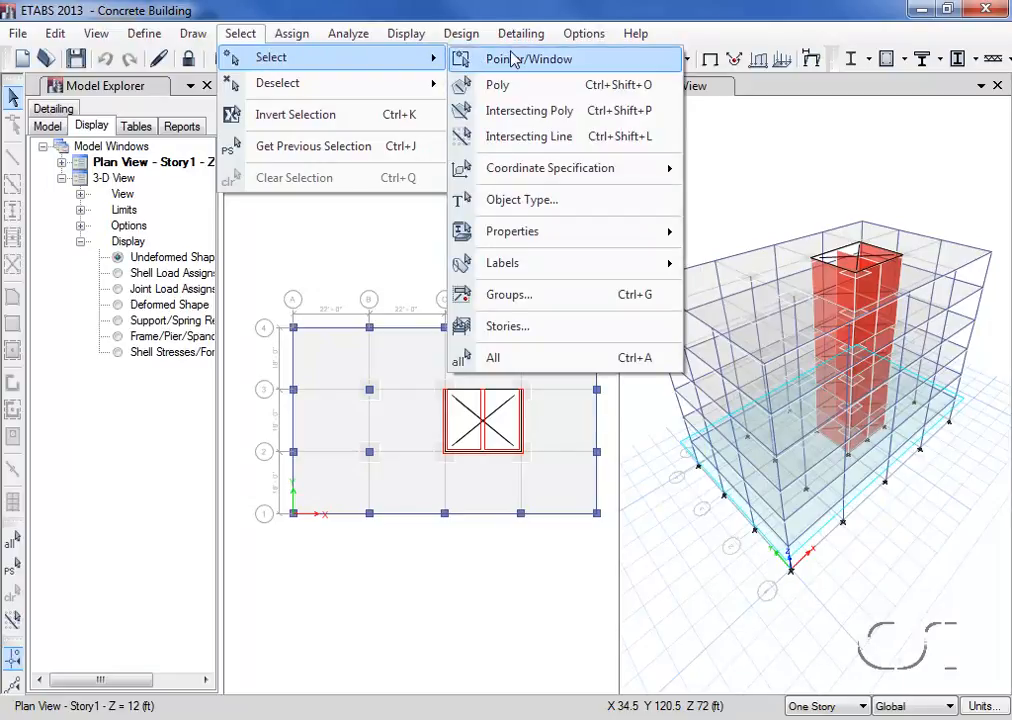
pyautogui.click(549, 201)
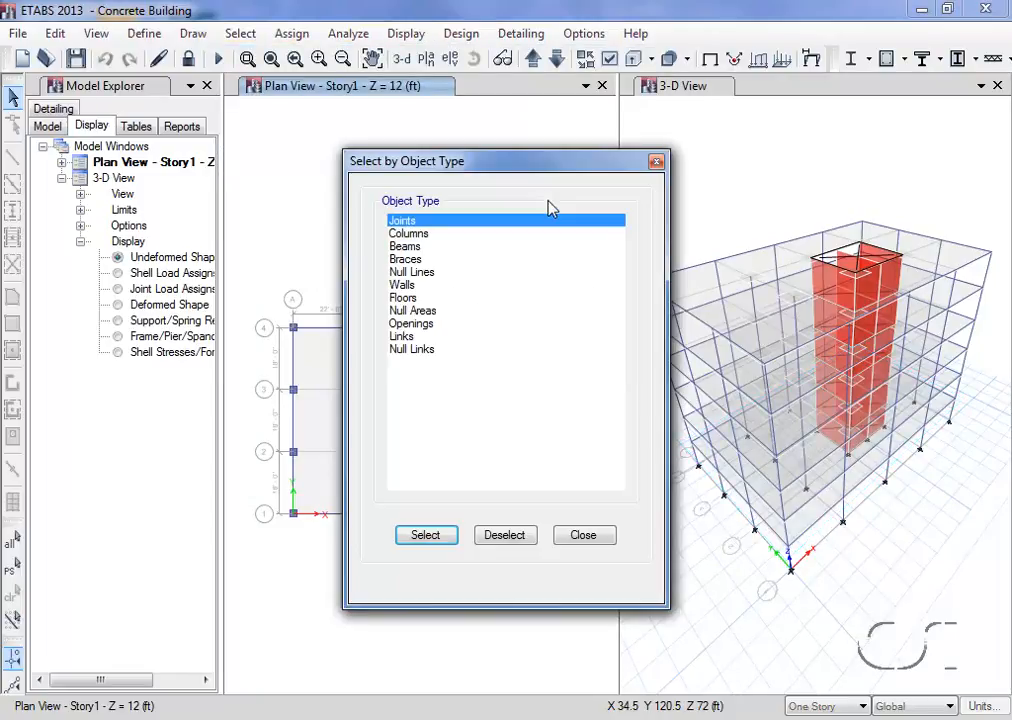
pyautogui.click(401, 284)
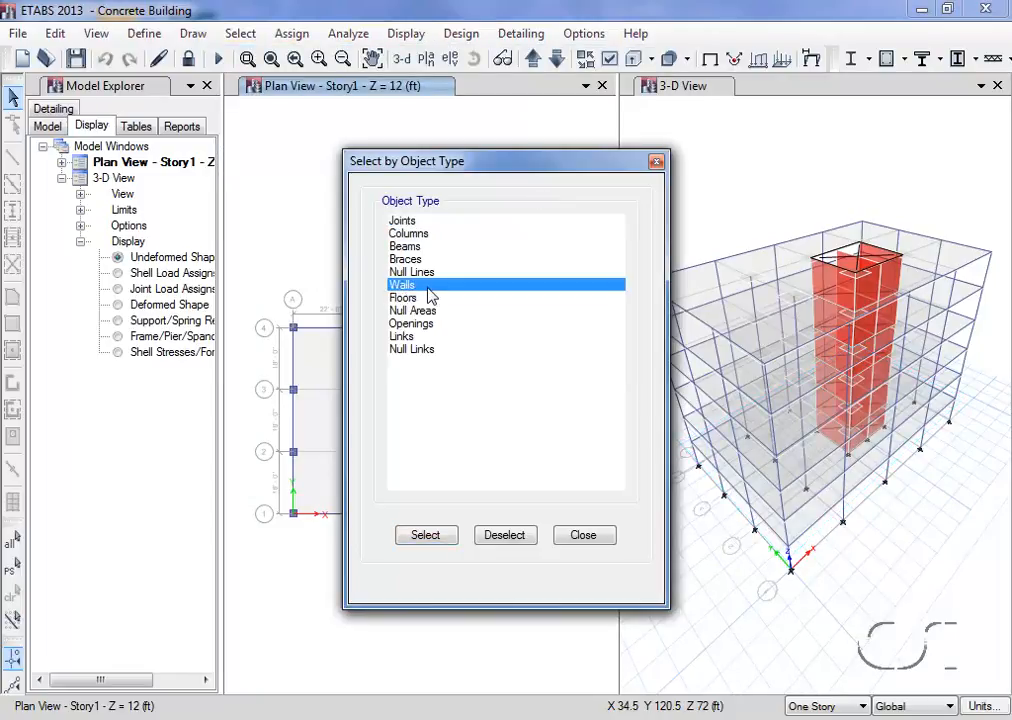
pyautogui.click(445, 549)
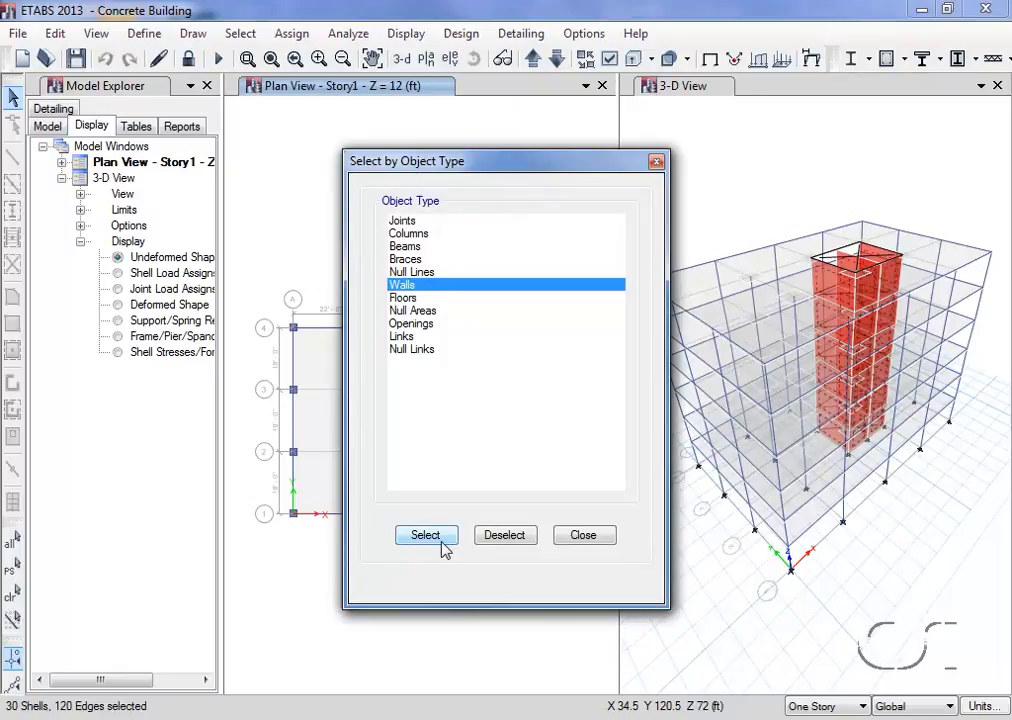
pyautogui.click(583, 536)
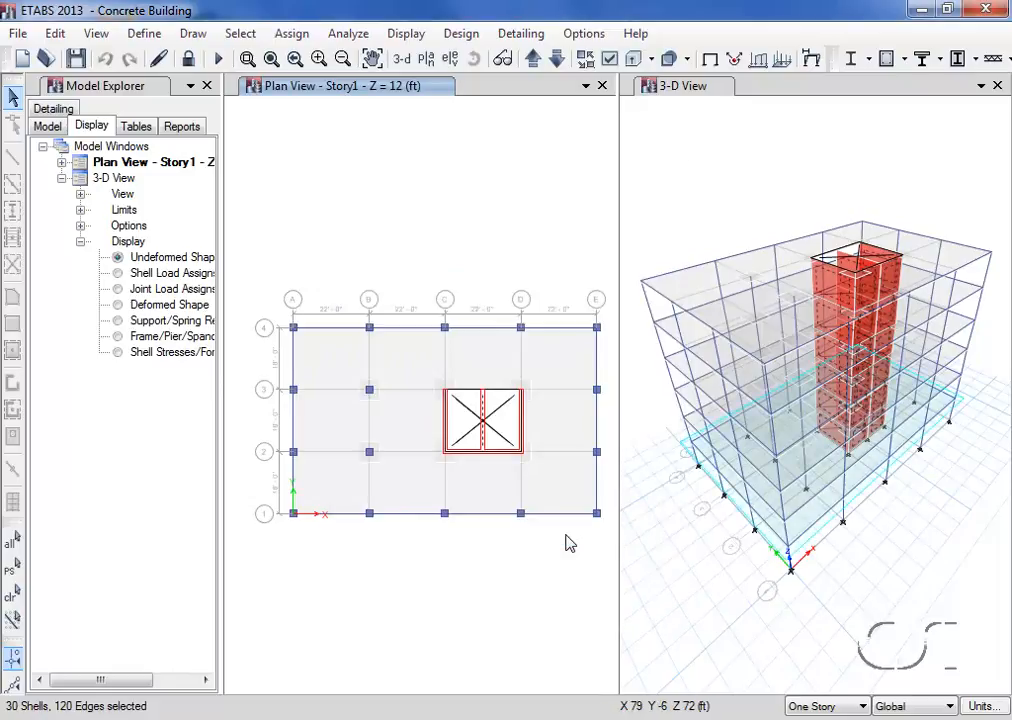
pyautogui.click(92, 36)
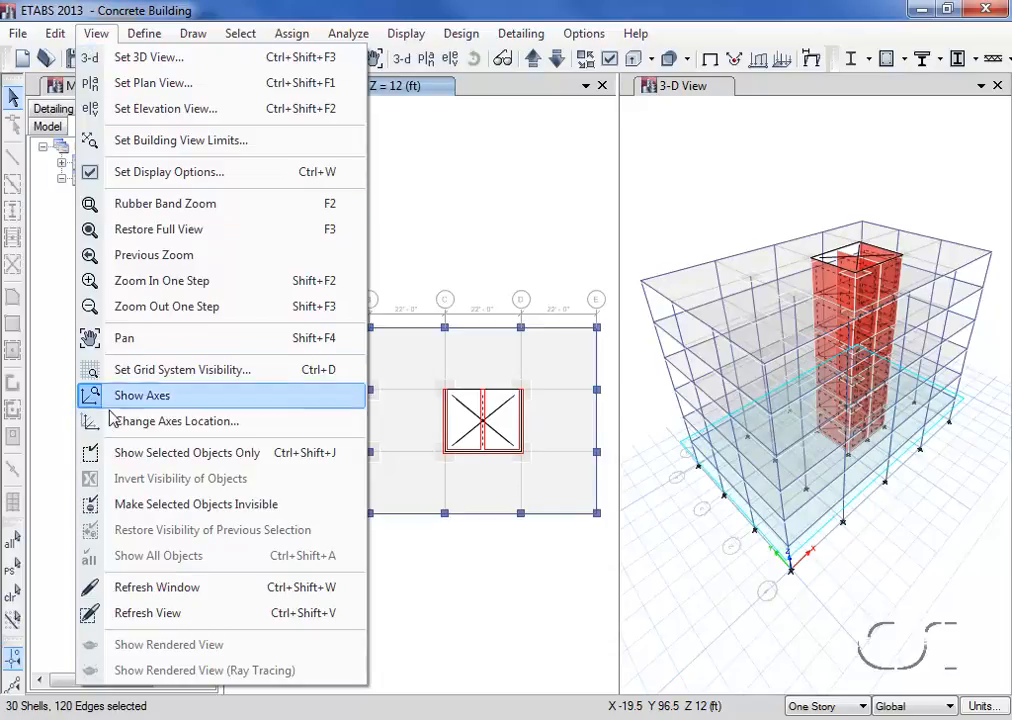
pyautogui.click(199, 456)
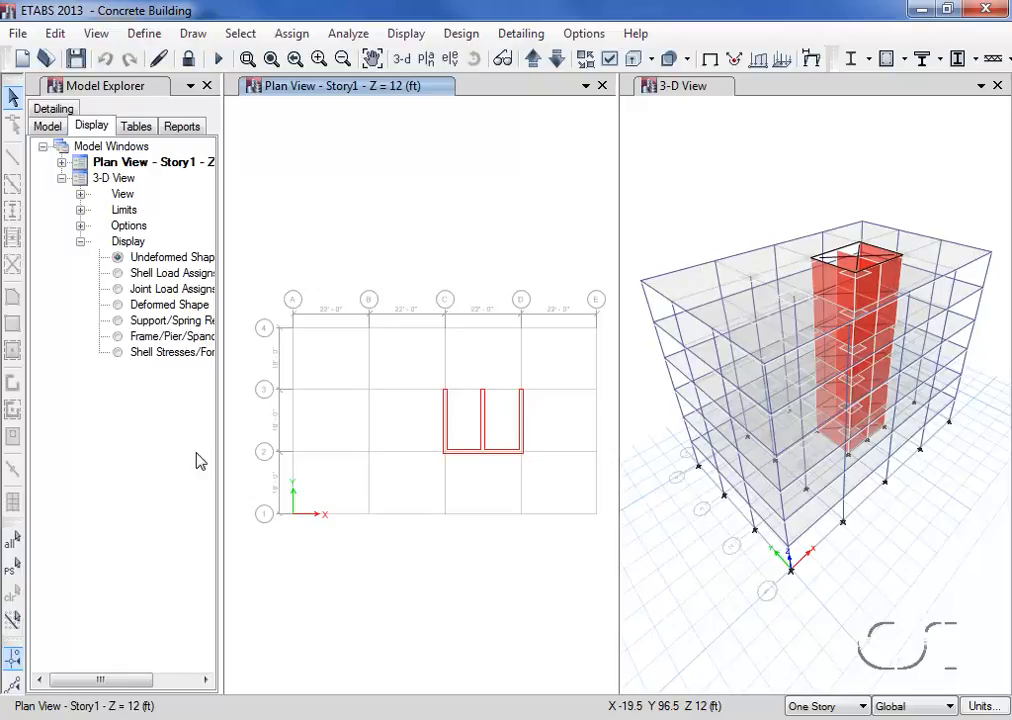
# Add the wall pier labels P3 and P4 to the pier label definitions
pyautogui.click(150, 36)
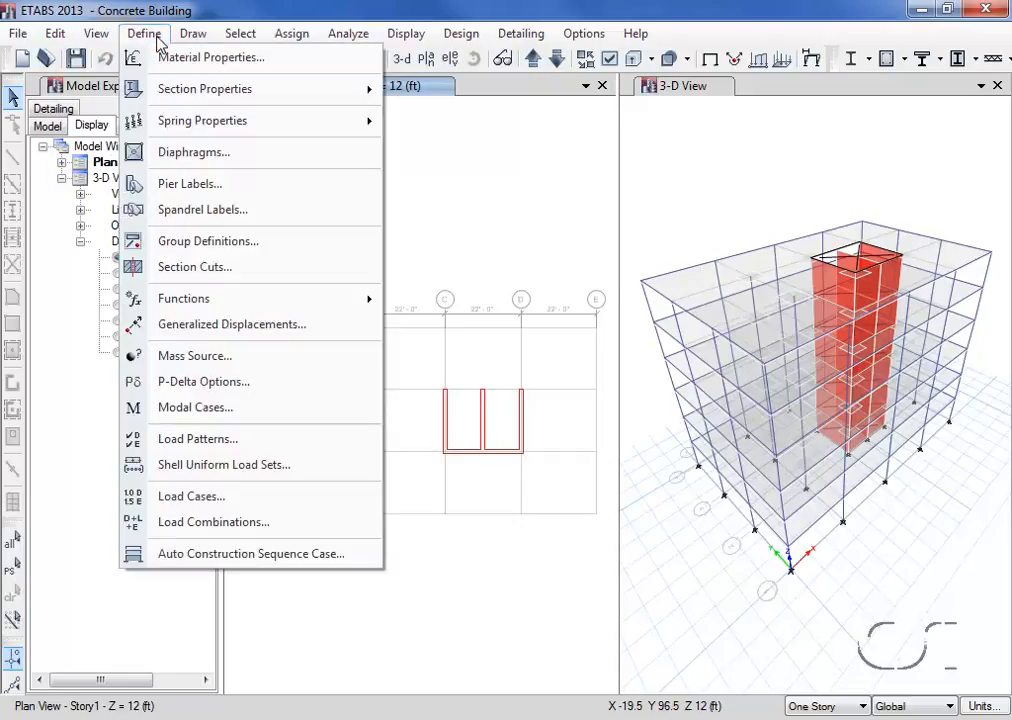
pyautogui.click(203, 192)
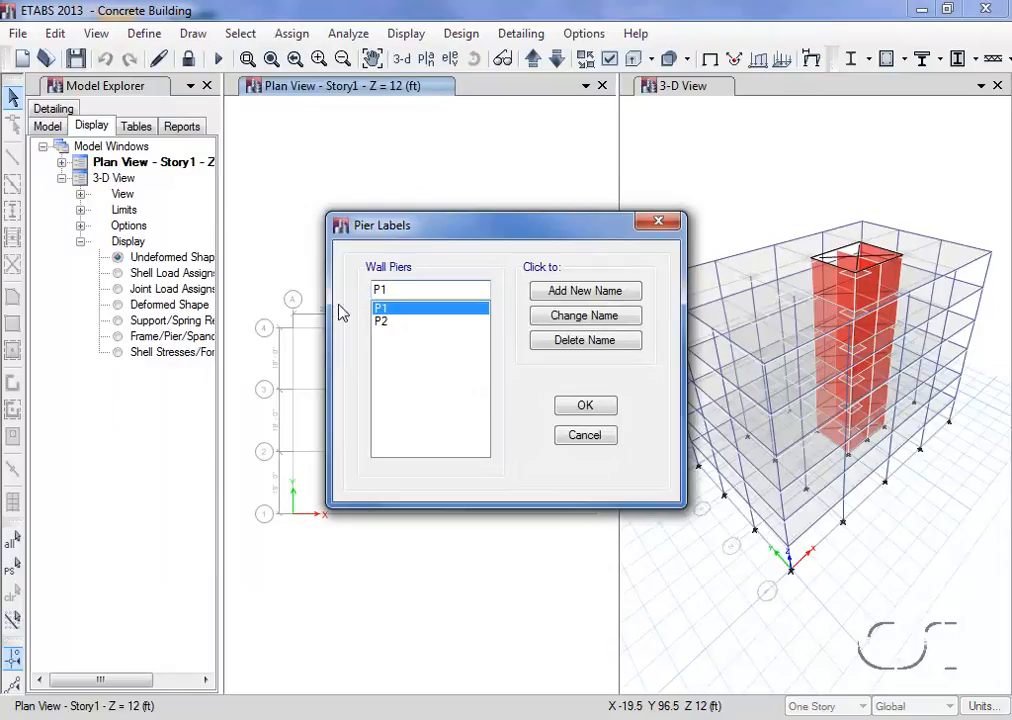
pyautogui.click(395, 287)
pyautogui.doubleClick(396, 285)
pyautogui.write('P3')
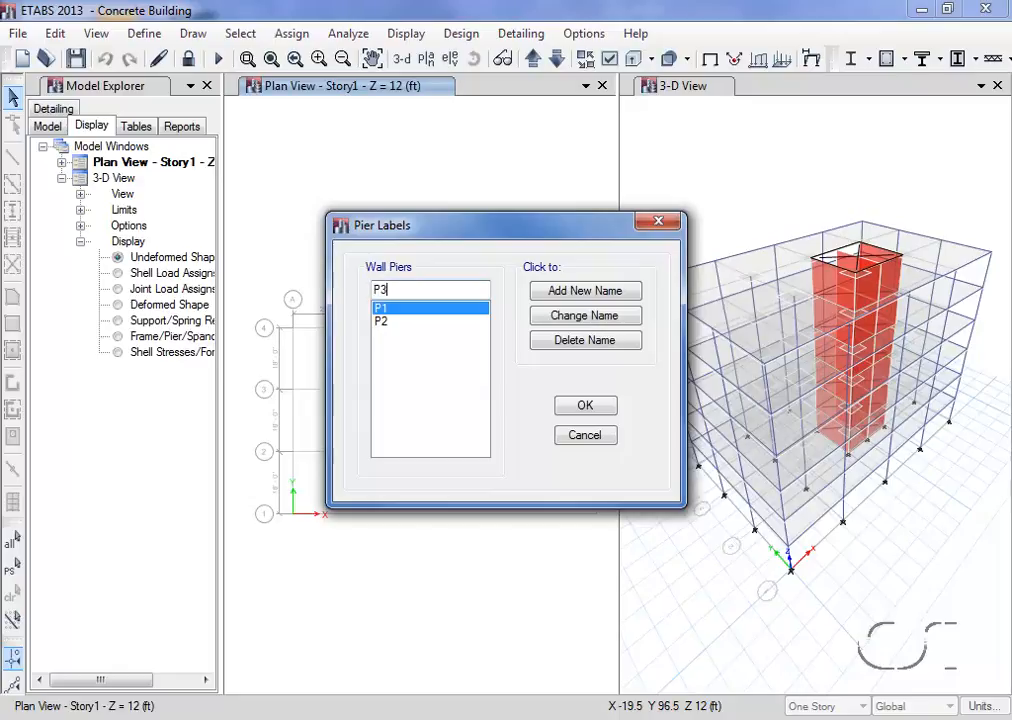
pyautogui.click(553, 294)
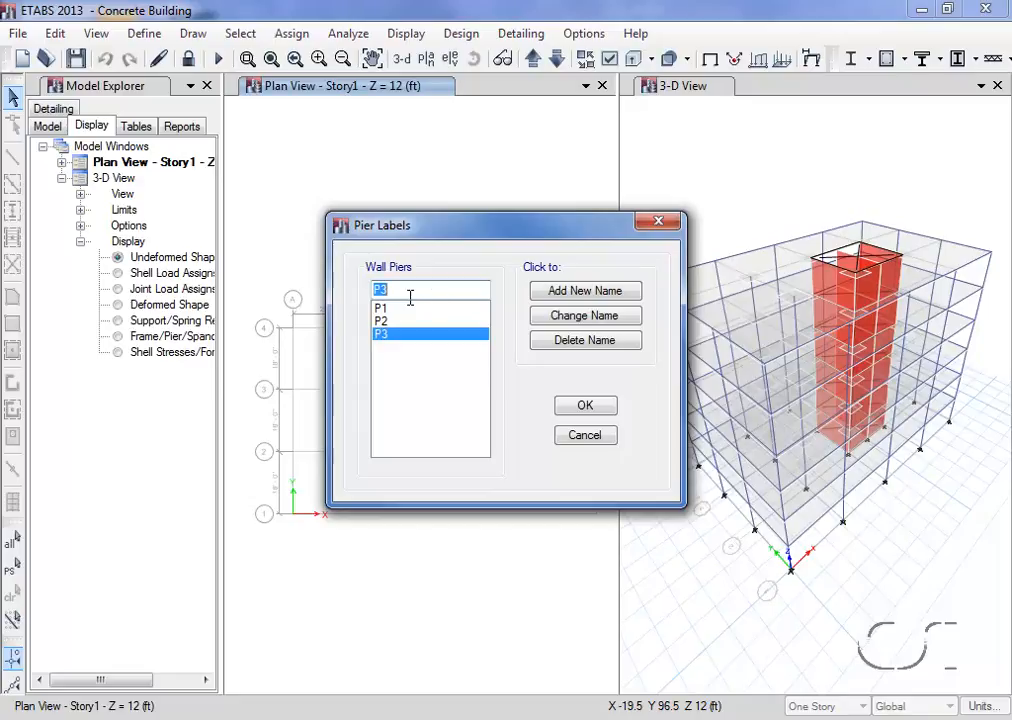
pyautogui.write('P4')
pyautogui.click(553, 296)
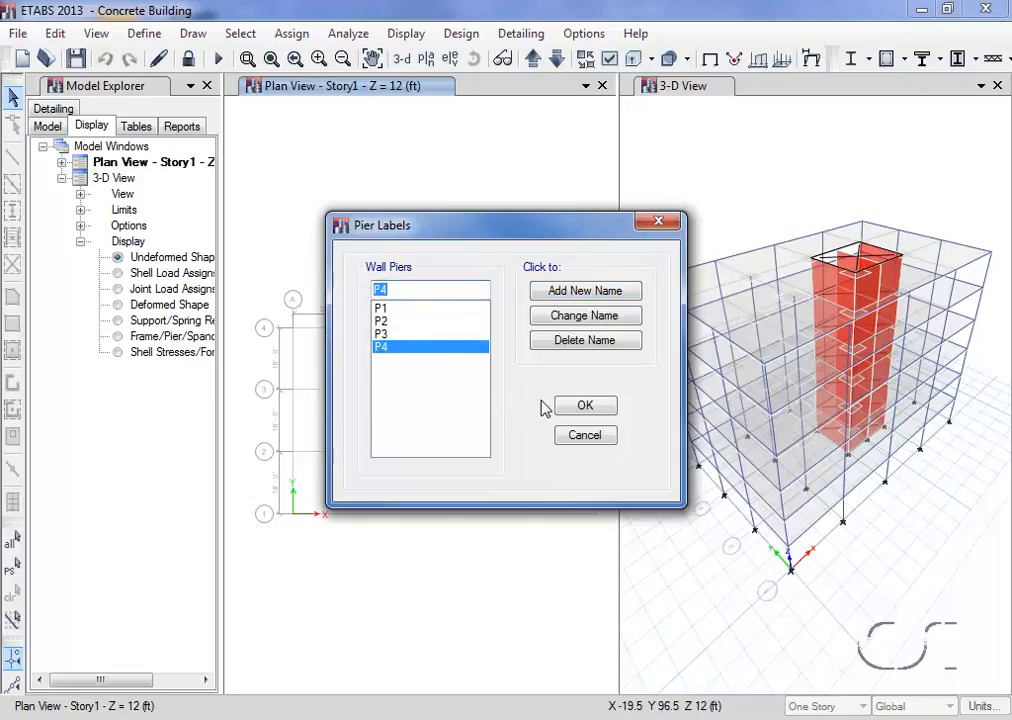
pyautogui.click(582, 407)
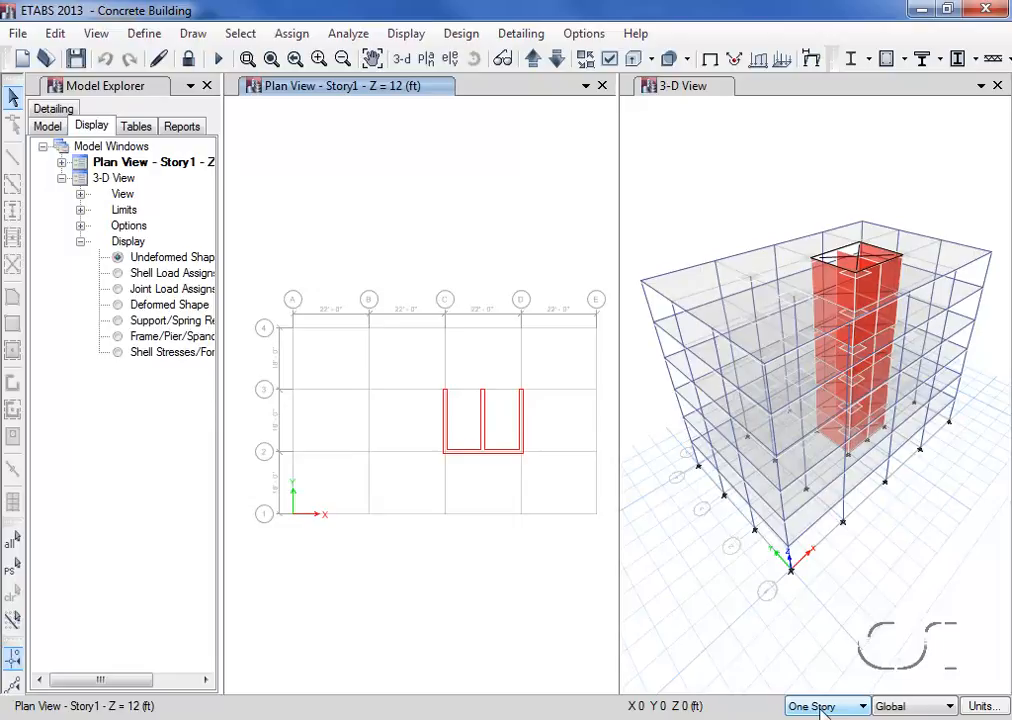
# Set the story scope to All Stories and assign pier label P1 to the core wall on grid C between grids 2 and 3
pyautogui.press('Down')
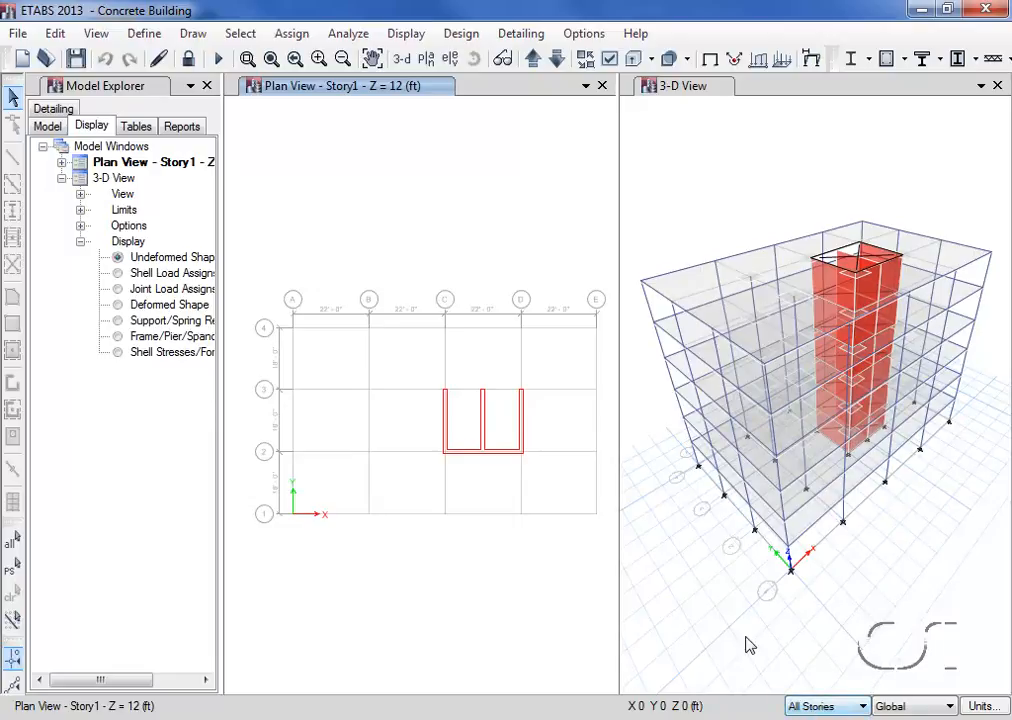
pyautogui.click(446, 428)
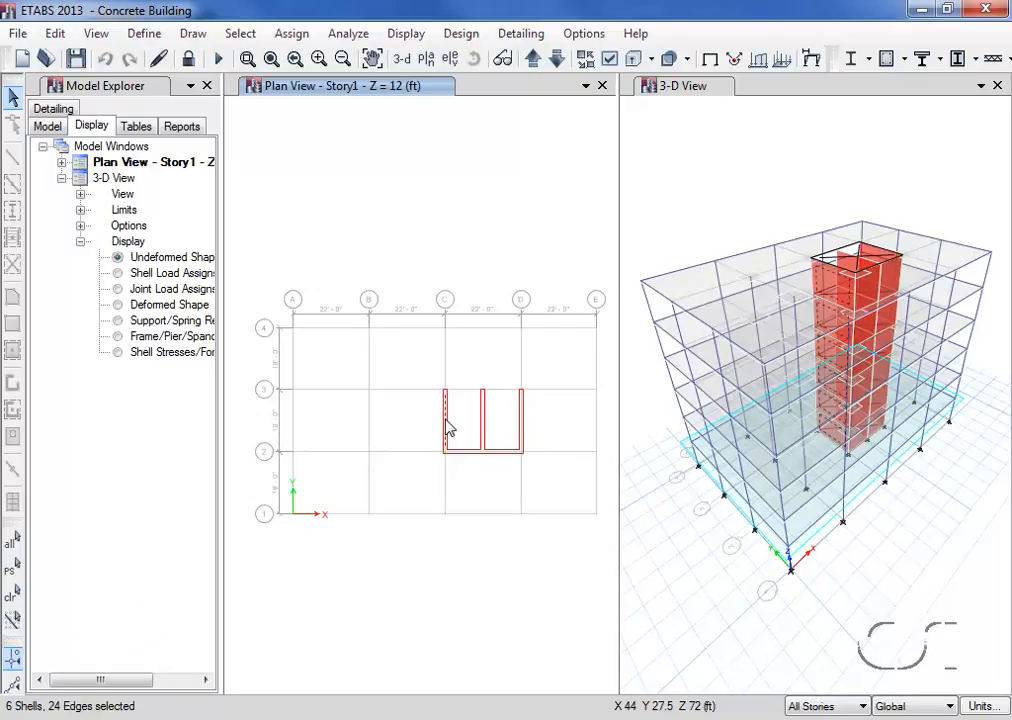
pyautogui.click(291, 33)
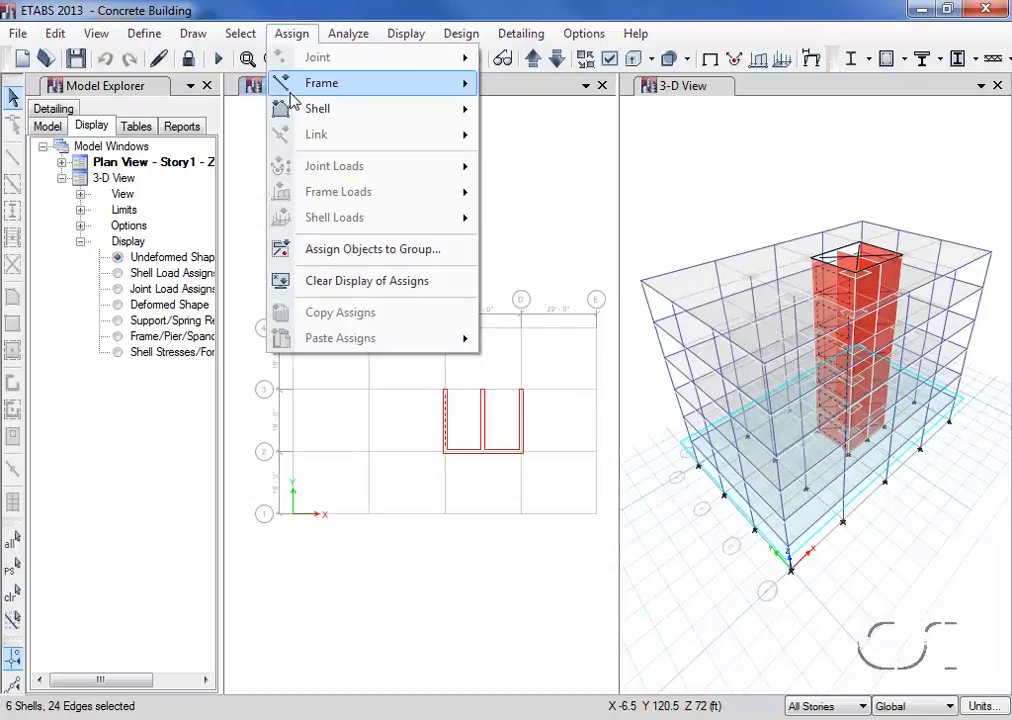
pyautogui.moveTo(316, 108)
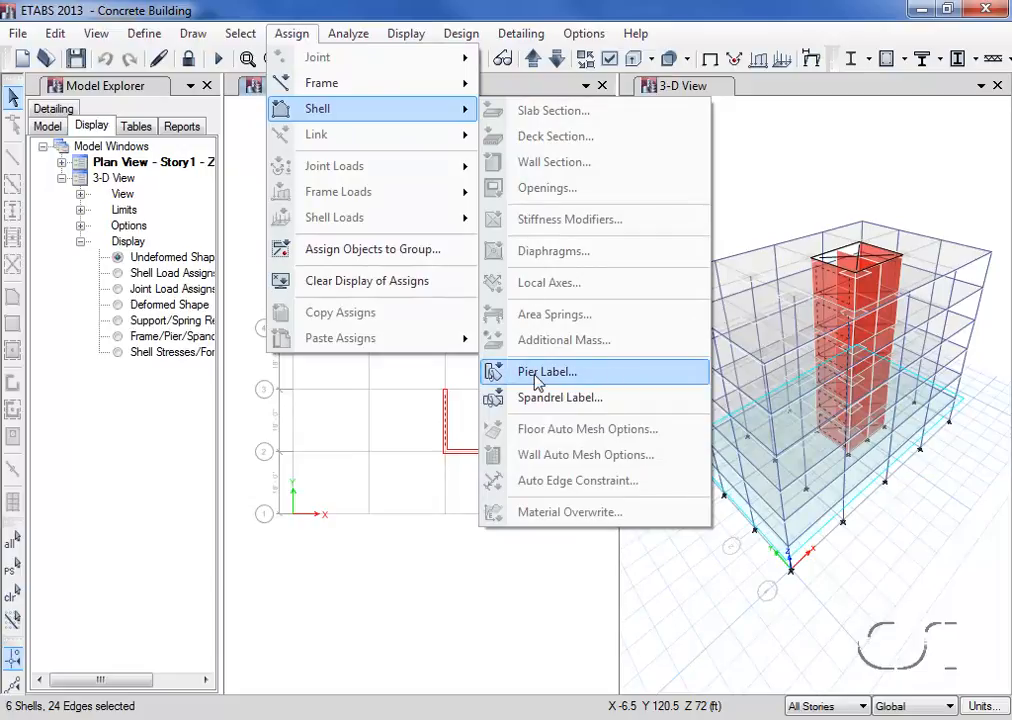
pyautogui.click(537, 376)
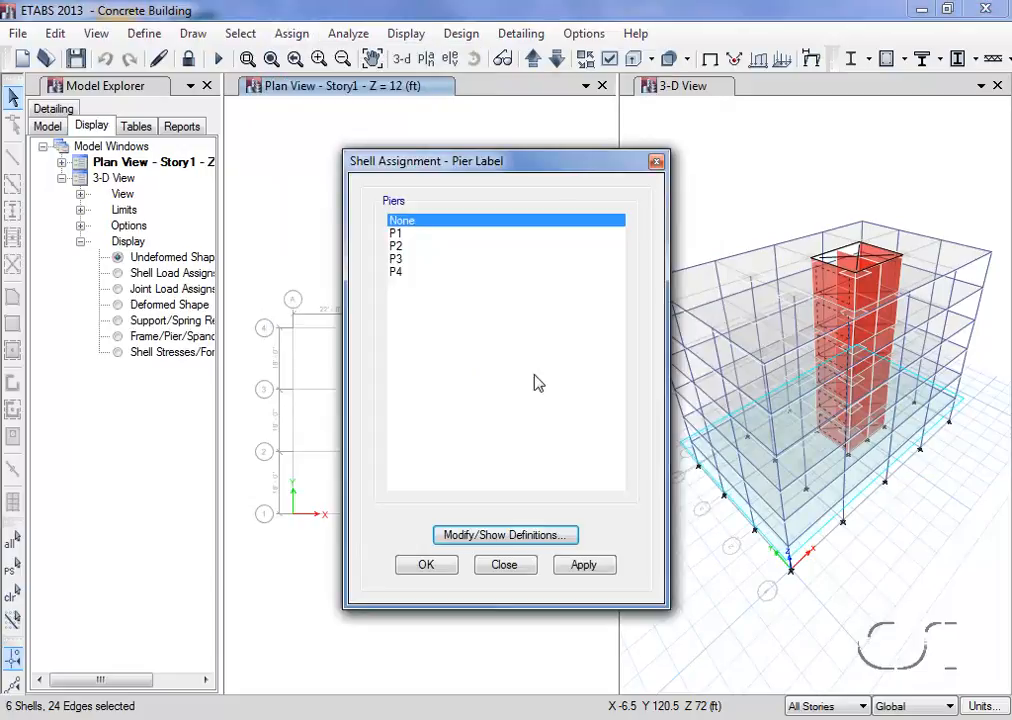
pyautogui.moveTo(588, 164); pyautogui.dragTo(820, 134)
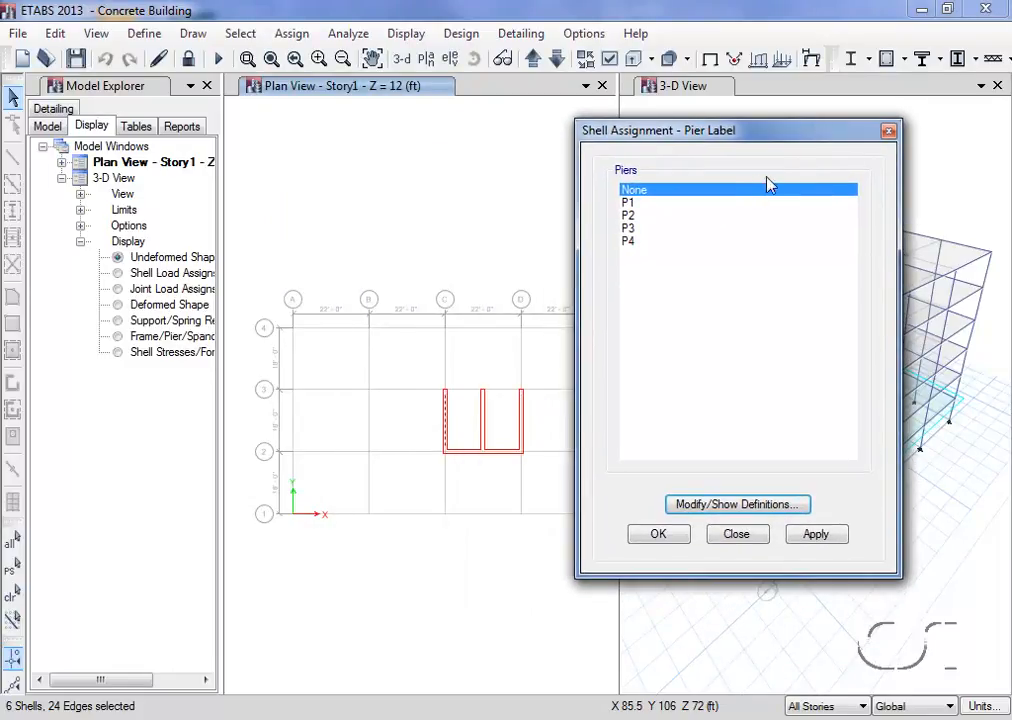
pyautogui.click(634, 203)
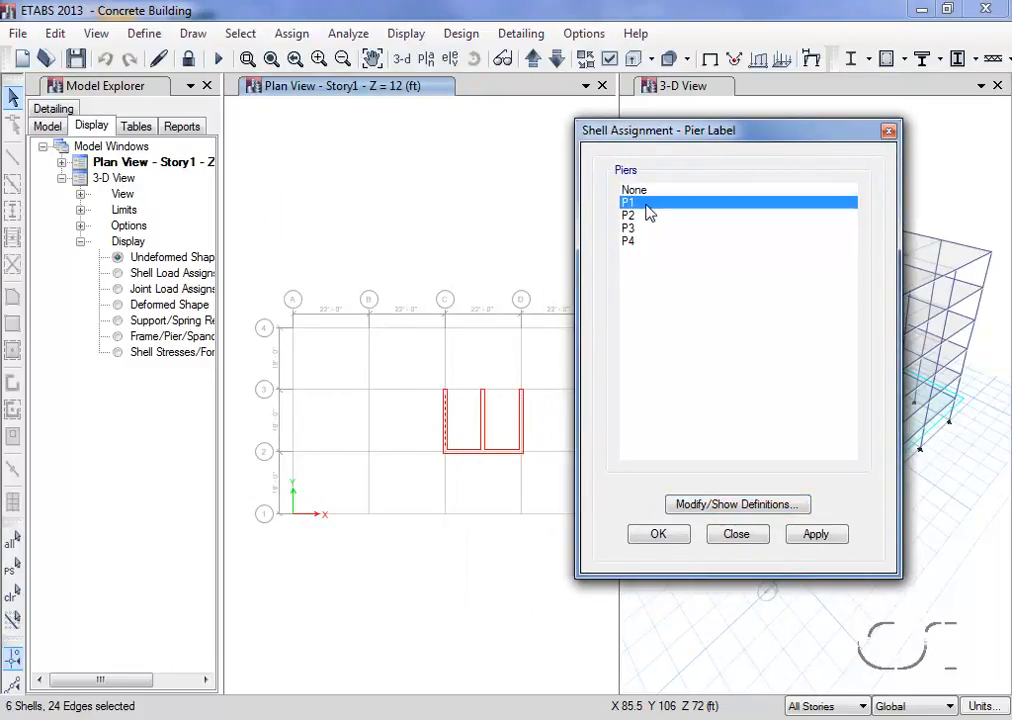
pyautogui.click(840, 539)
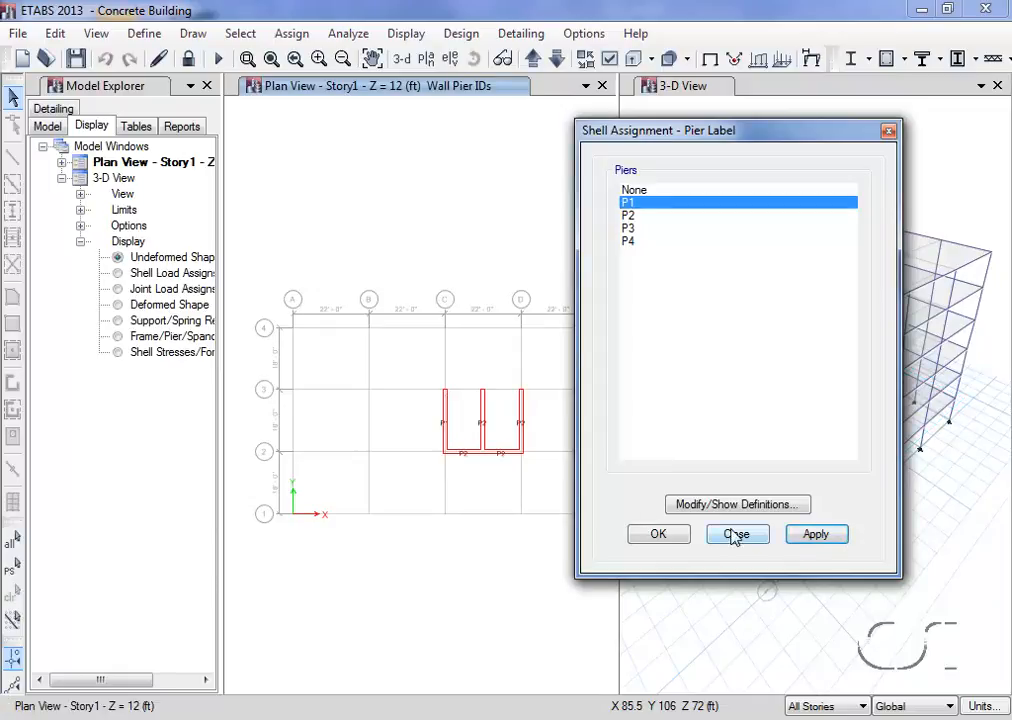
# Assign pier label P3 to the core wall on grid D between grids 2 and 3
pyautogui.moveTo(448, 430)
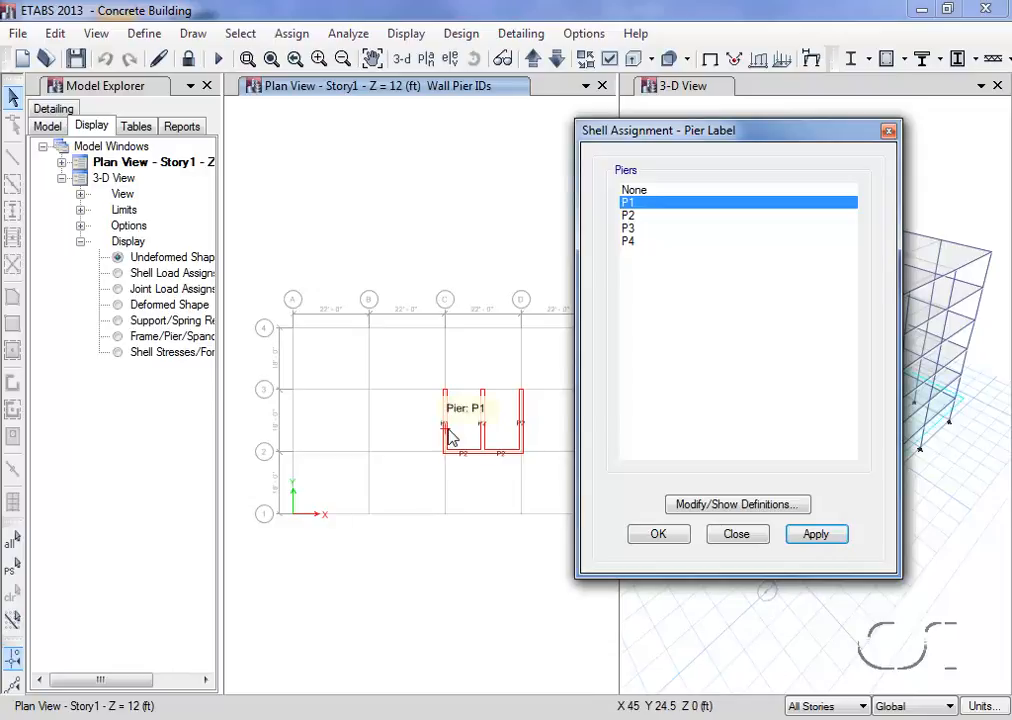
pyautogui.moveTo(523, 445)
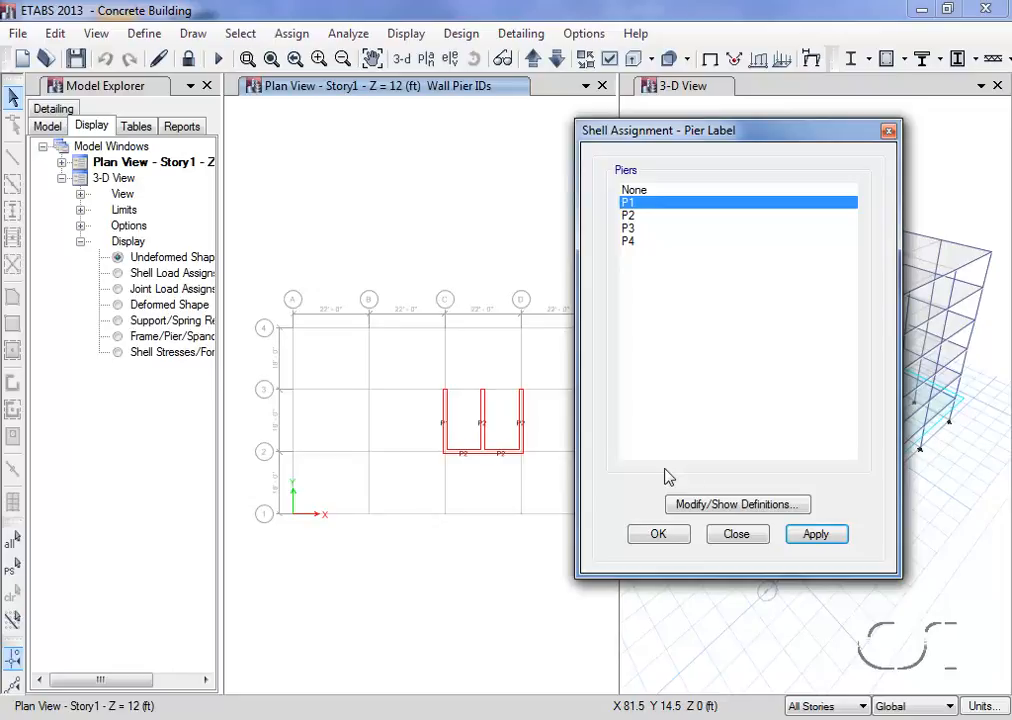
pyautogui.click(527, 436)
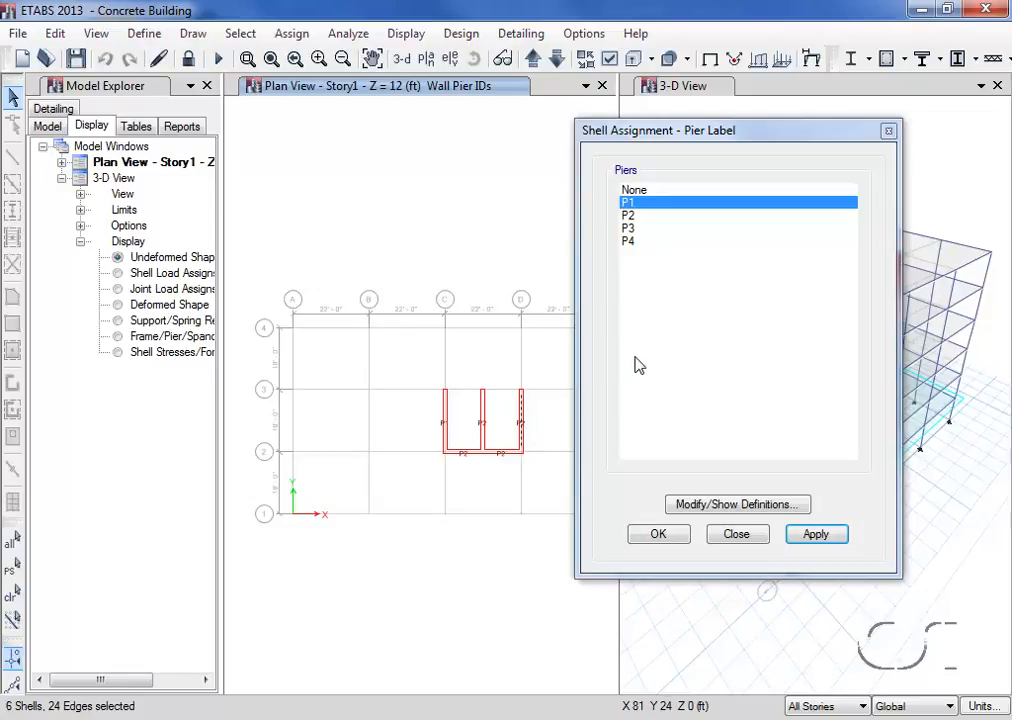
pyautogui.click(630, 233)
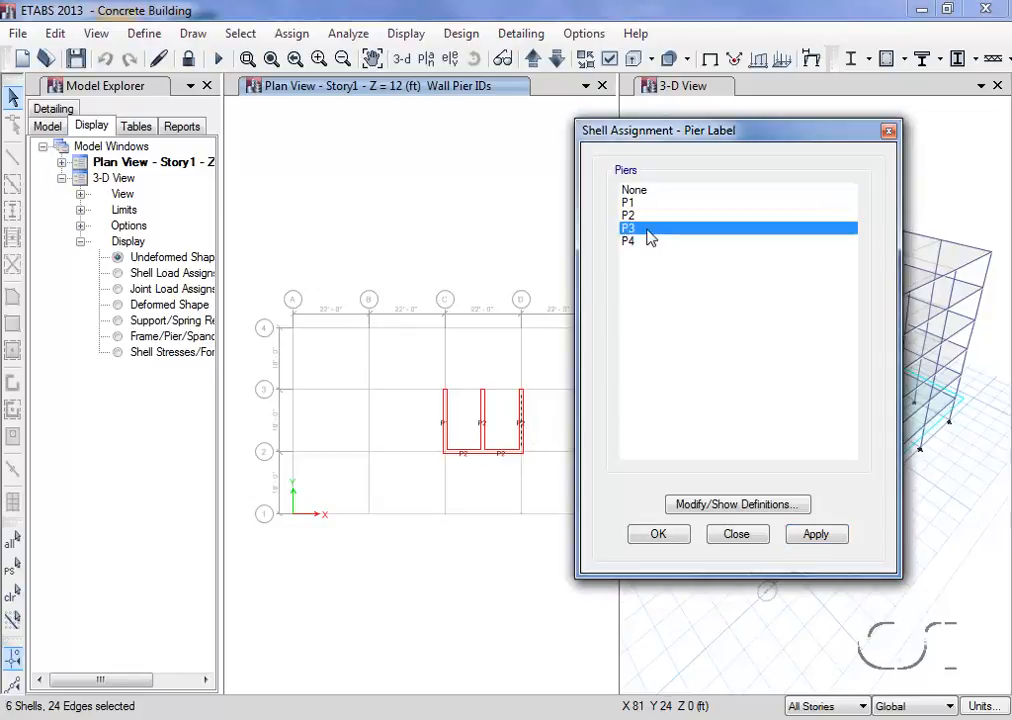
pyautogui.click(813, 535)
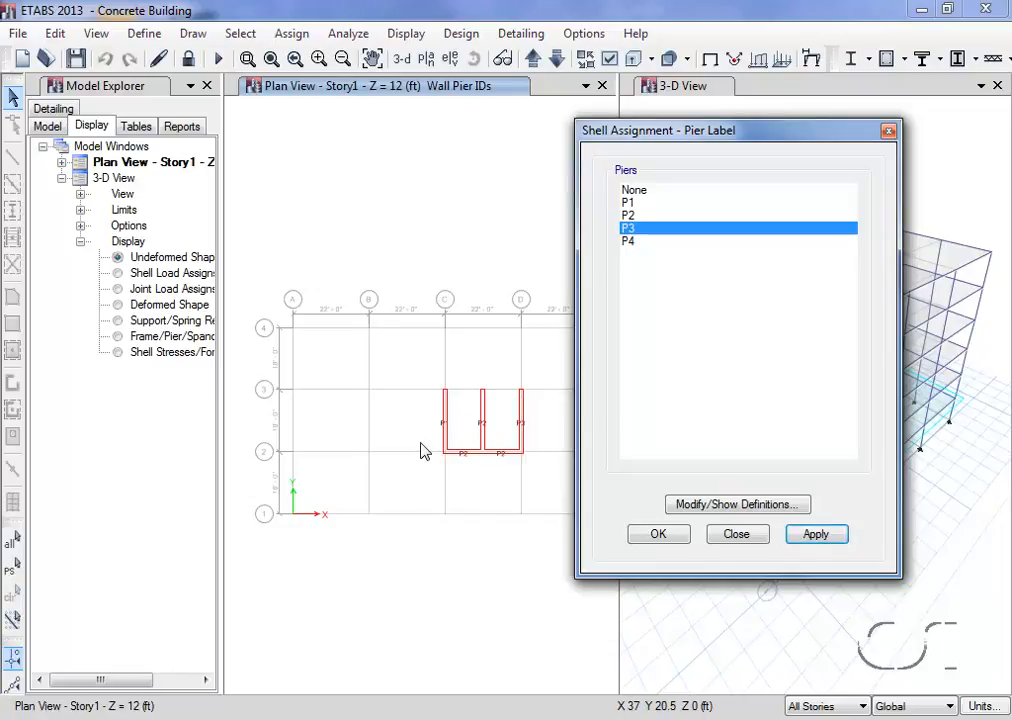
# Assign pier label P4 to both core walls on grid 2 between grids C and D, and finish the pier label assignment
pyautogui.moveTo(424, 439); pyautogui.dragTo(537, 475)
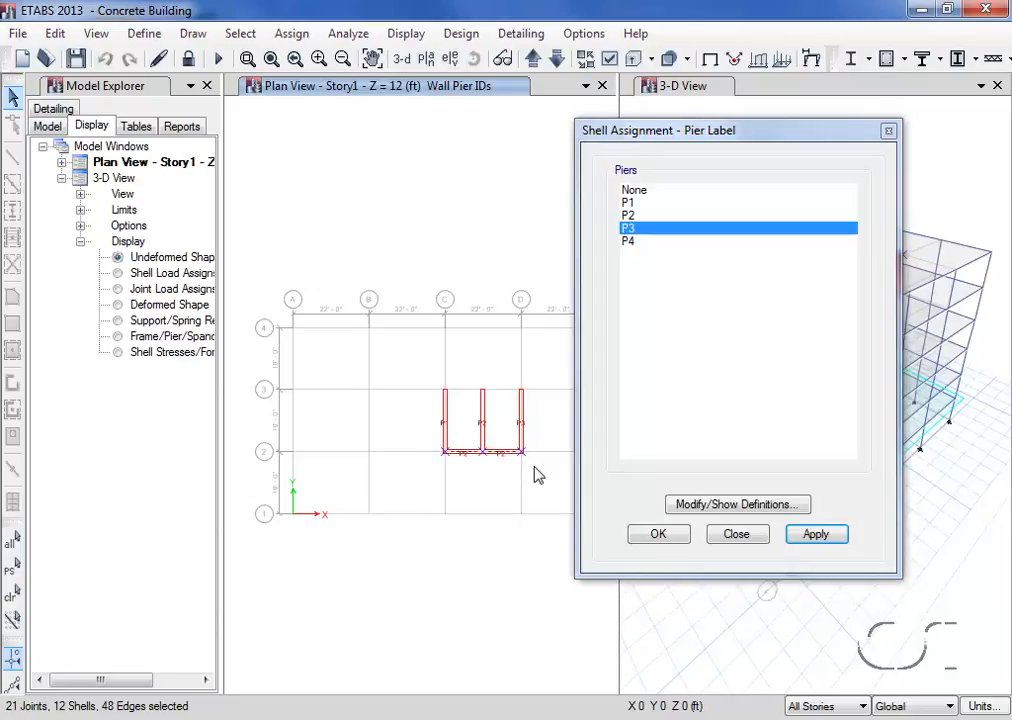
pyautogui.click(630, 245)
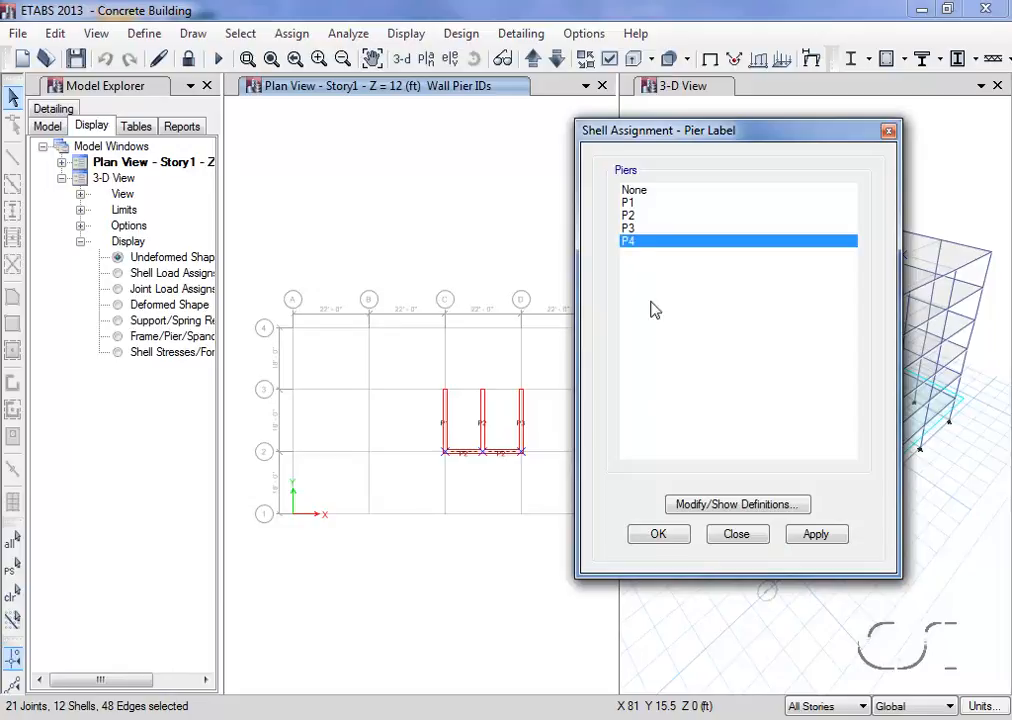
pyautogui.click(810, 535)
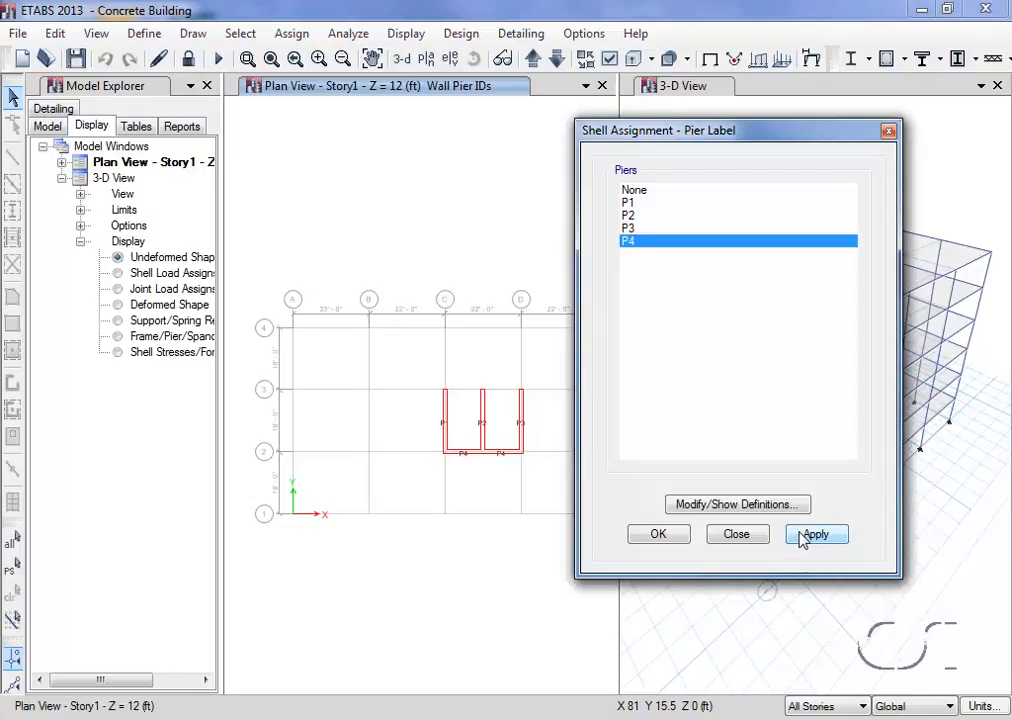
pyautogui.click(736, 535)
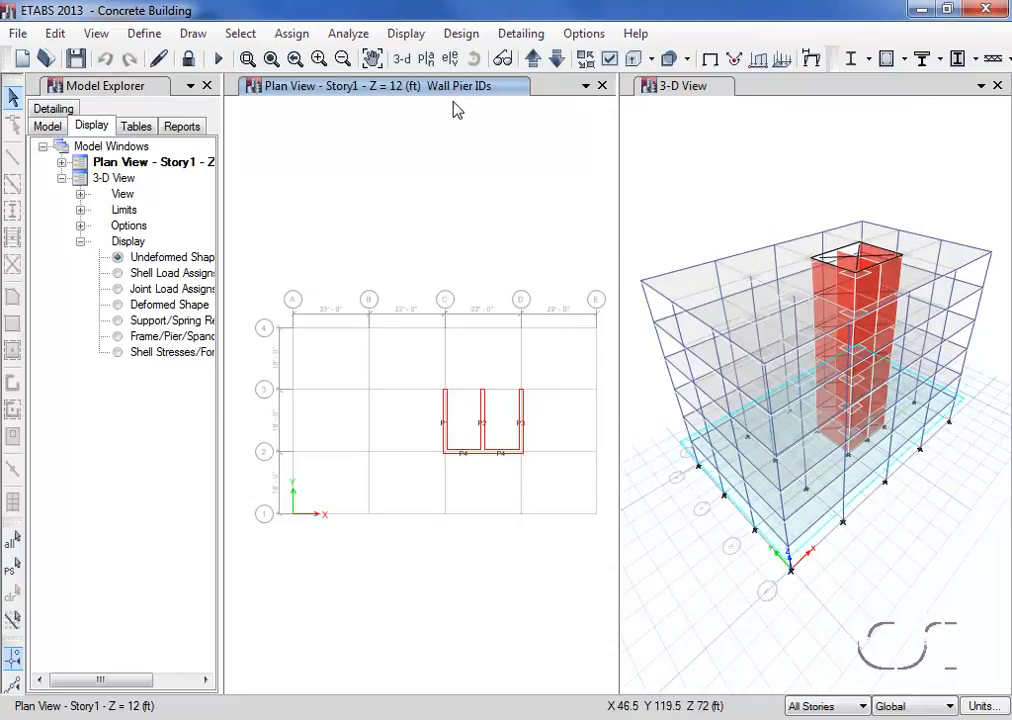
# Change the plan view to the default 3-D view and accept the ACI 318-11 shear wall design preferences
pyautogui.click(403, 60)
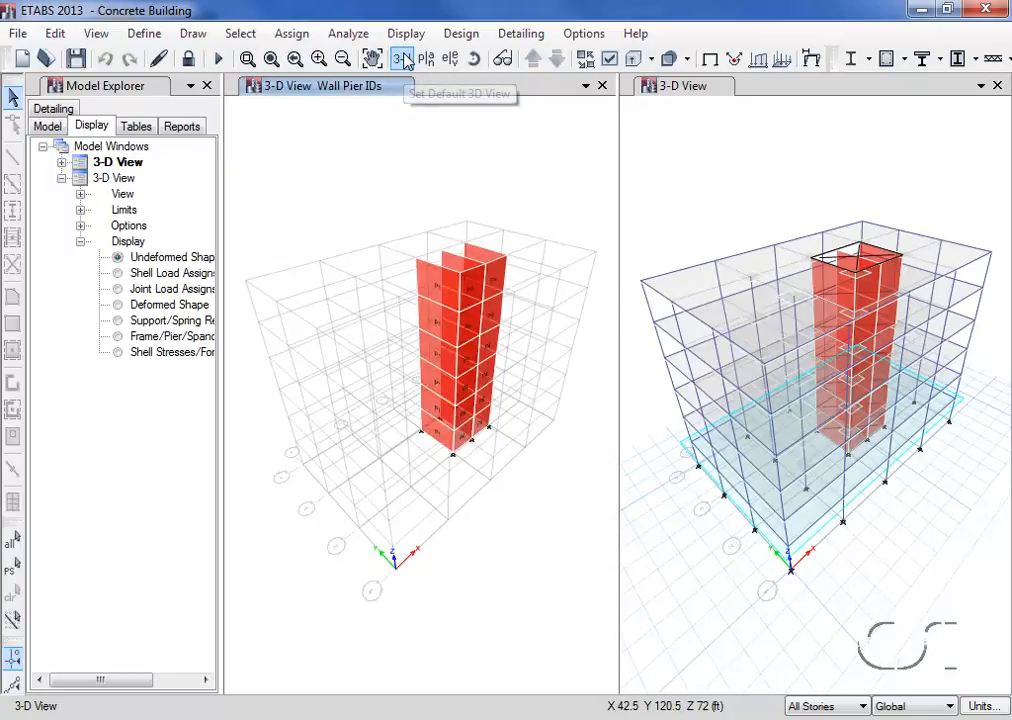
pyautogui.click(460, 34)
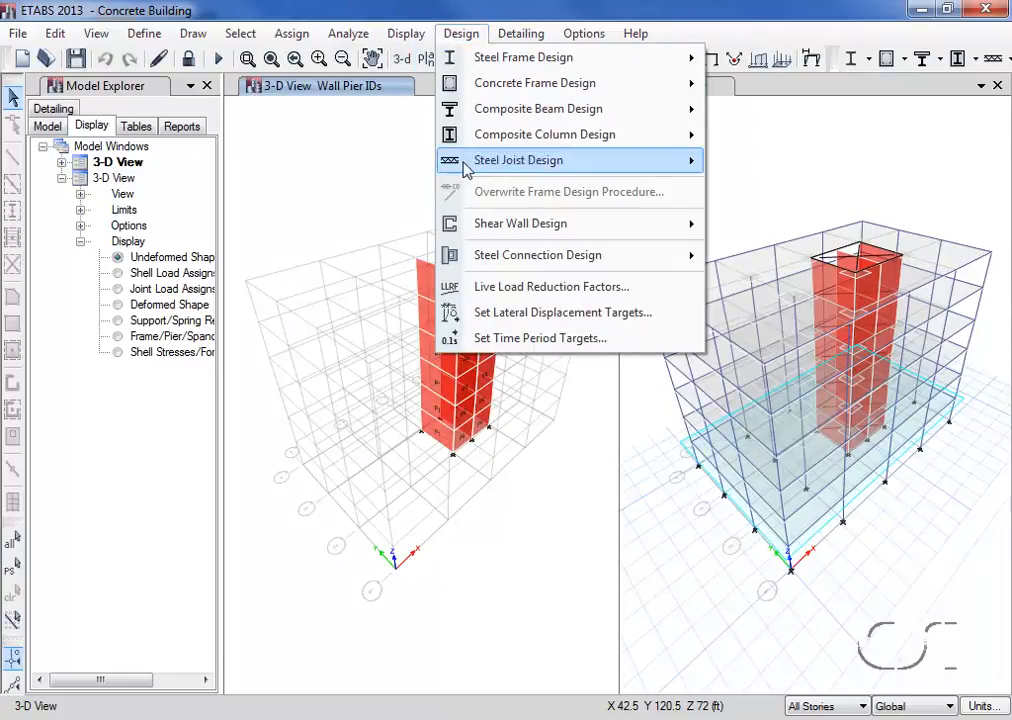
pyautogui.moveTo(477, 224)
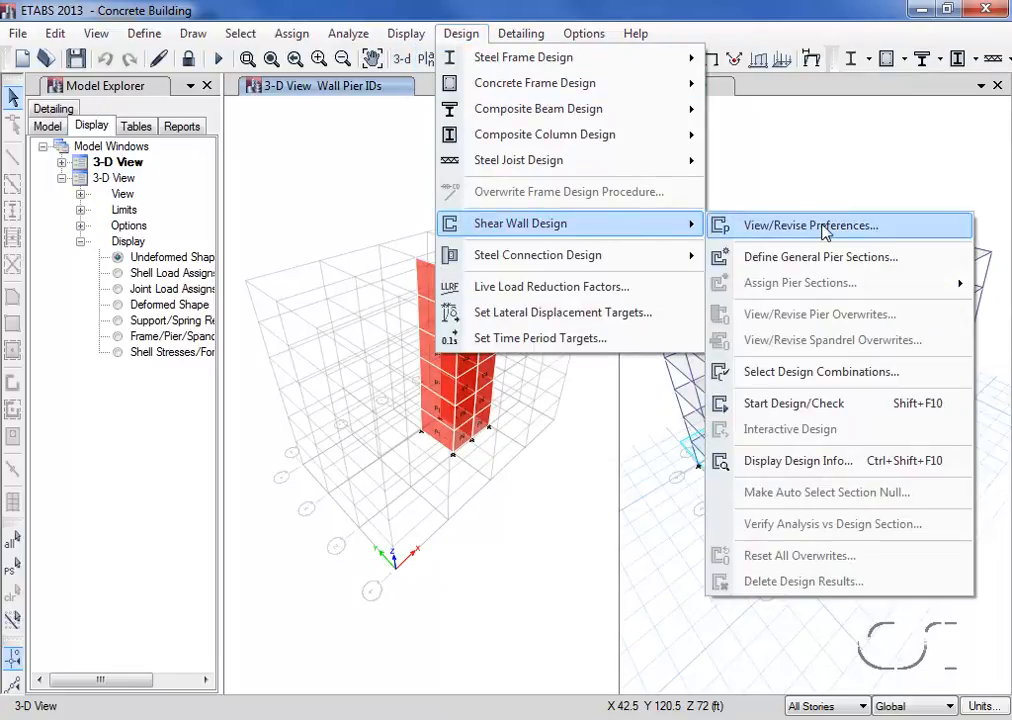
pyautogui.click(776, 226)
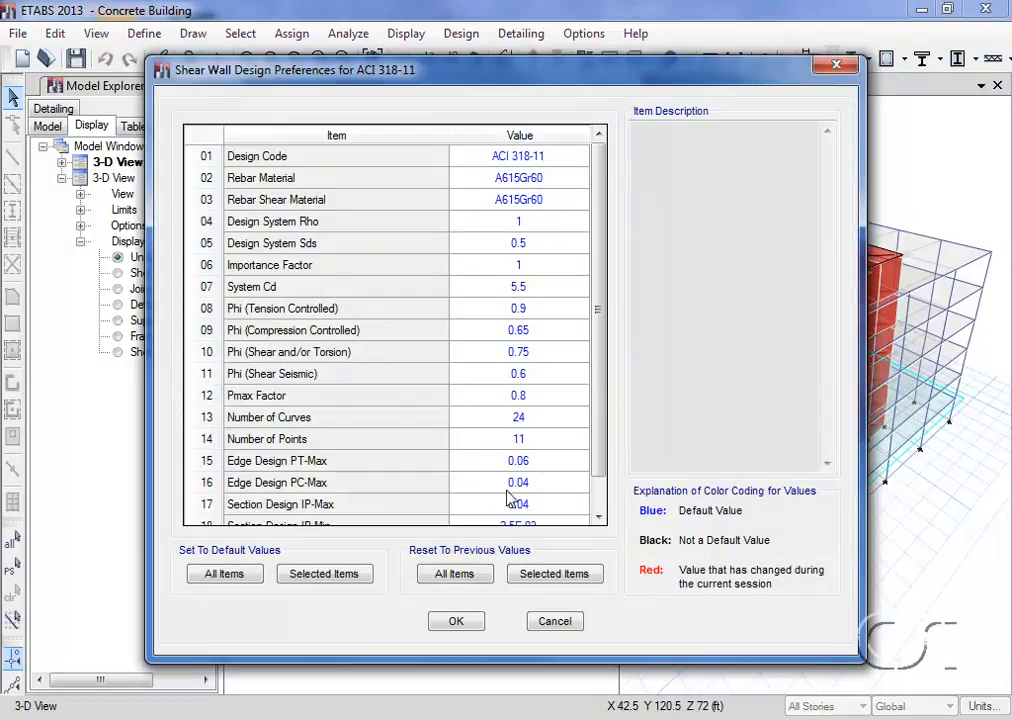
pyautogui.click(457, 622)
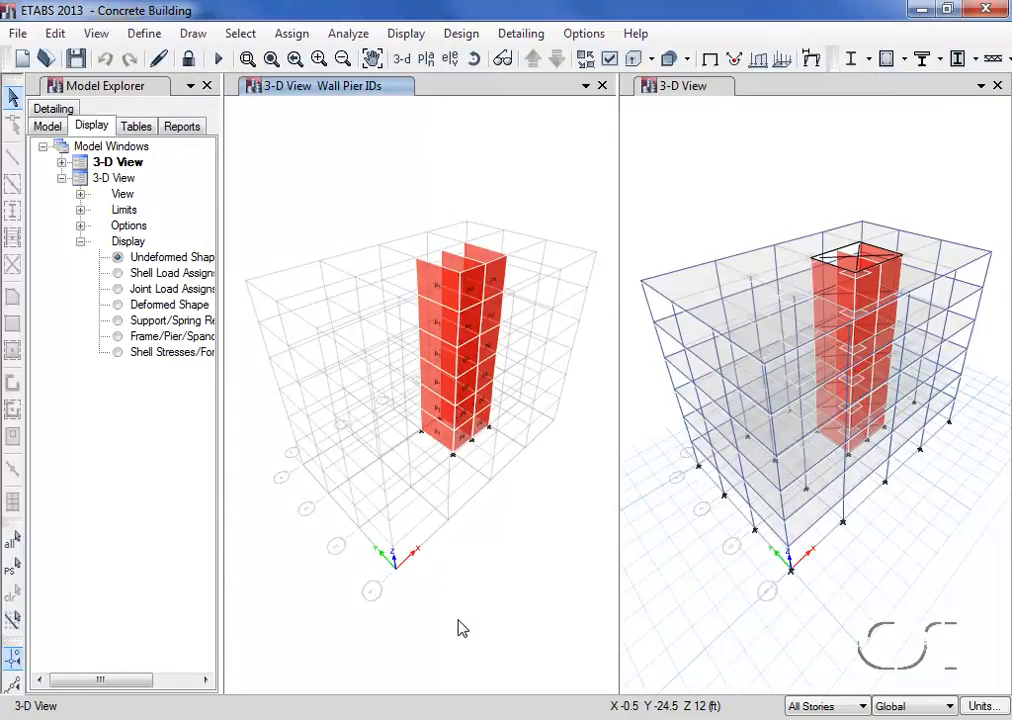
# Run the shear wall design check on the core wall piers
pyautogui.click(461, 36)
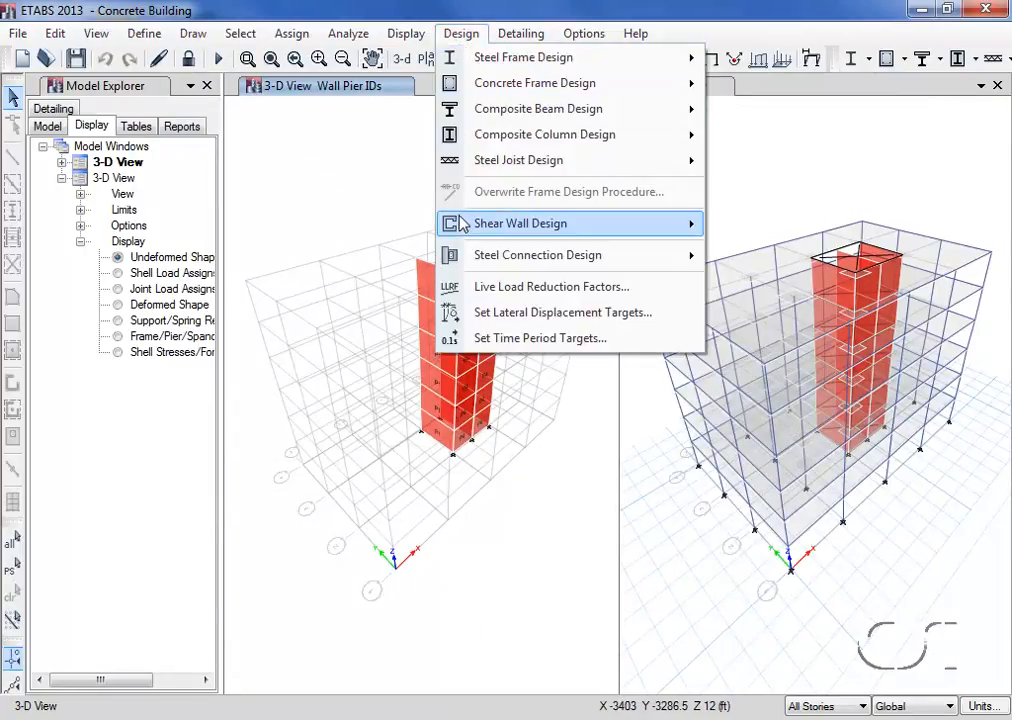
pyautogui.moveTo(460, 222)
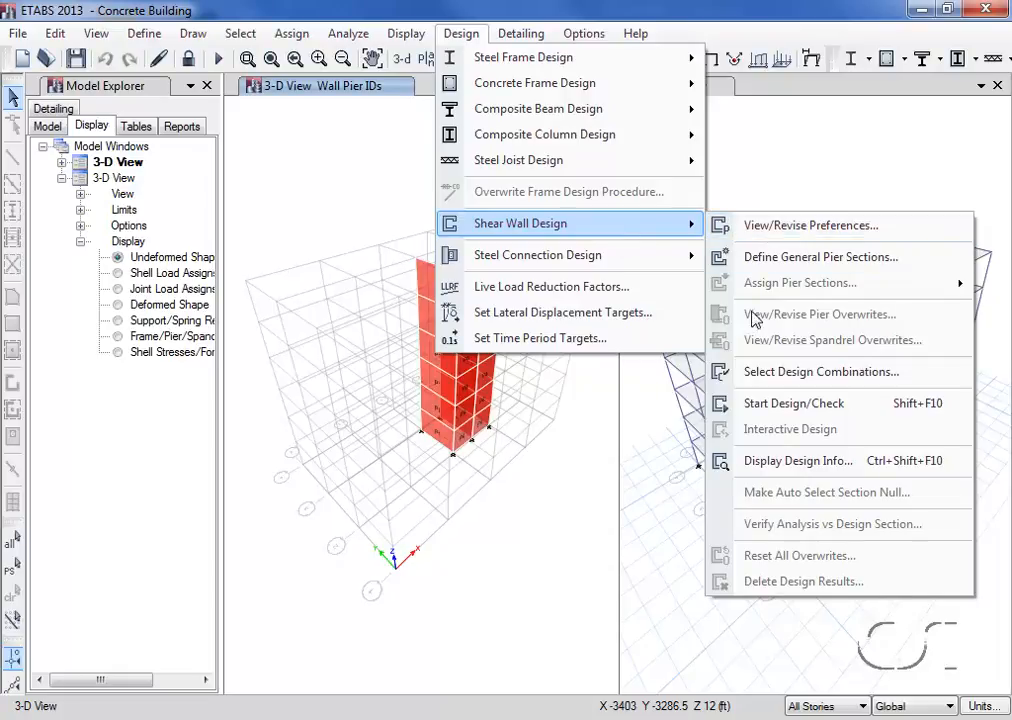
pyautogui.click(779, 404)
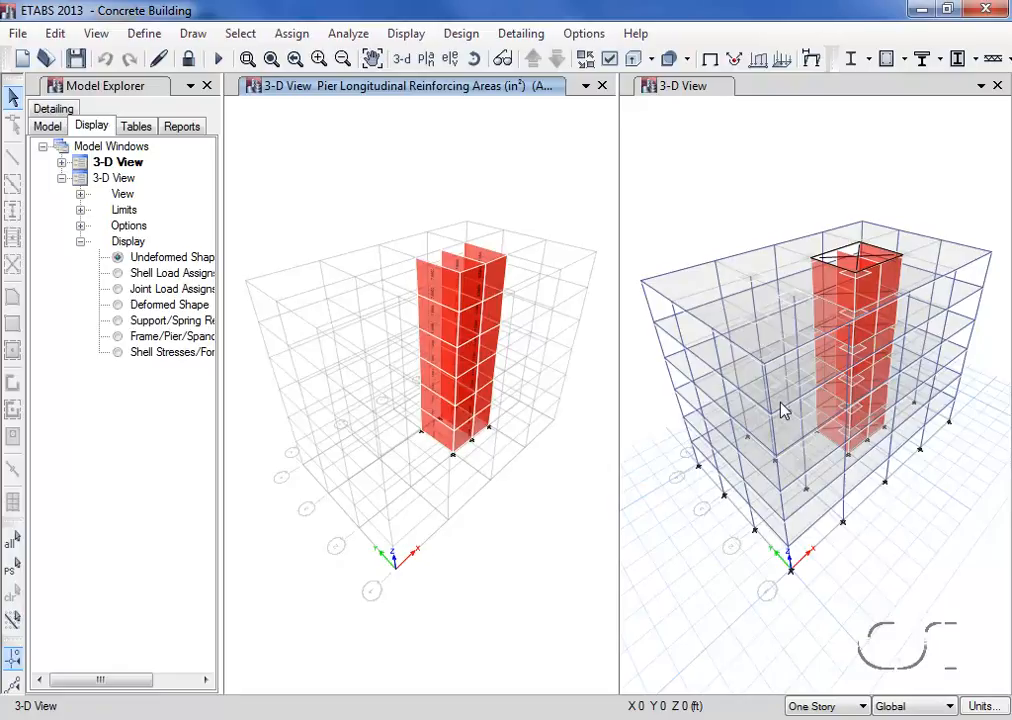
# Examine the shear wall design details for pier P1 at Story6
pyautogui.moveTo(455, 302)
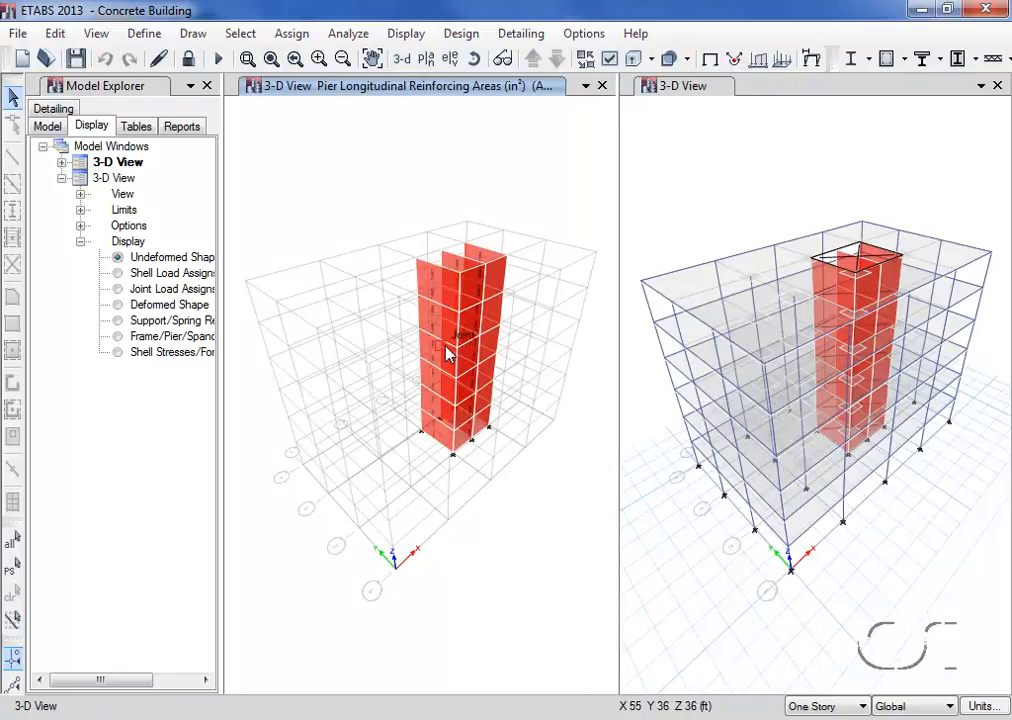
pyautogui.rightClick(446, 291)
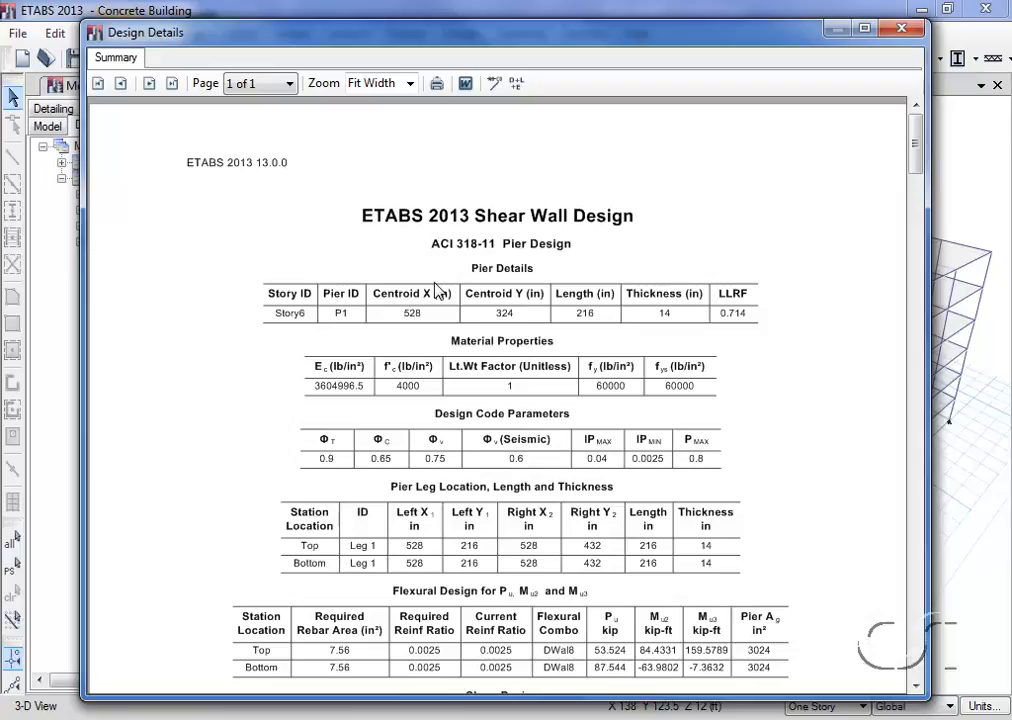
pyautogui.click(900, 31)
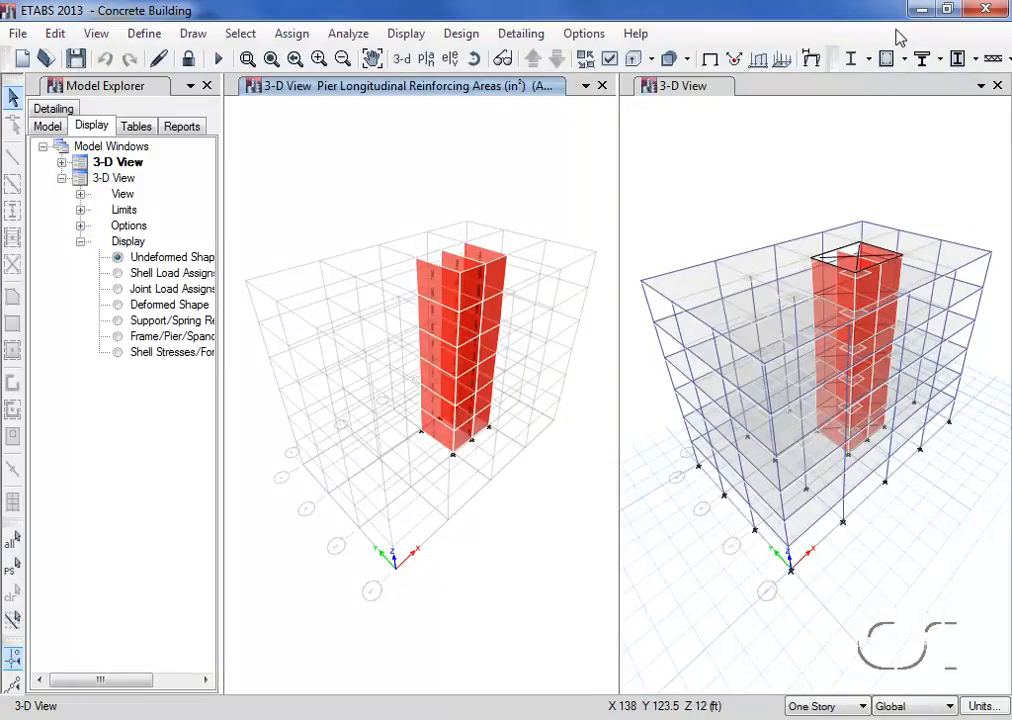
# Clear the pier reinforcing display and switch that view to the Story6 plan with all objects shown
pyautogui.click(306, 40)
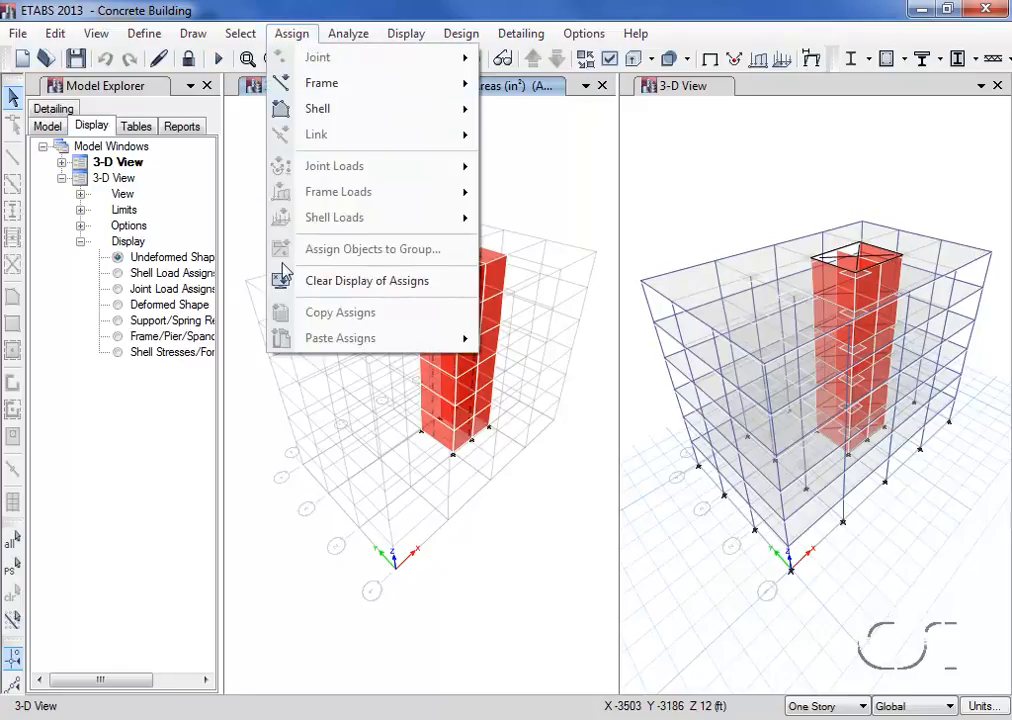
pyautogui.click(392, 284)
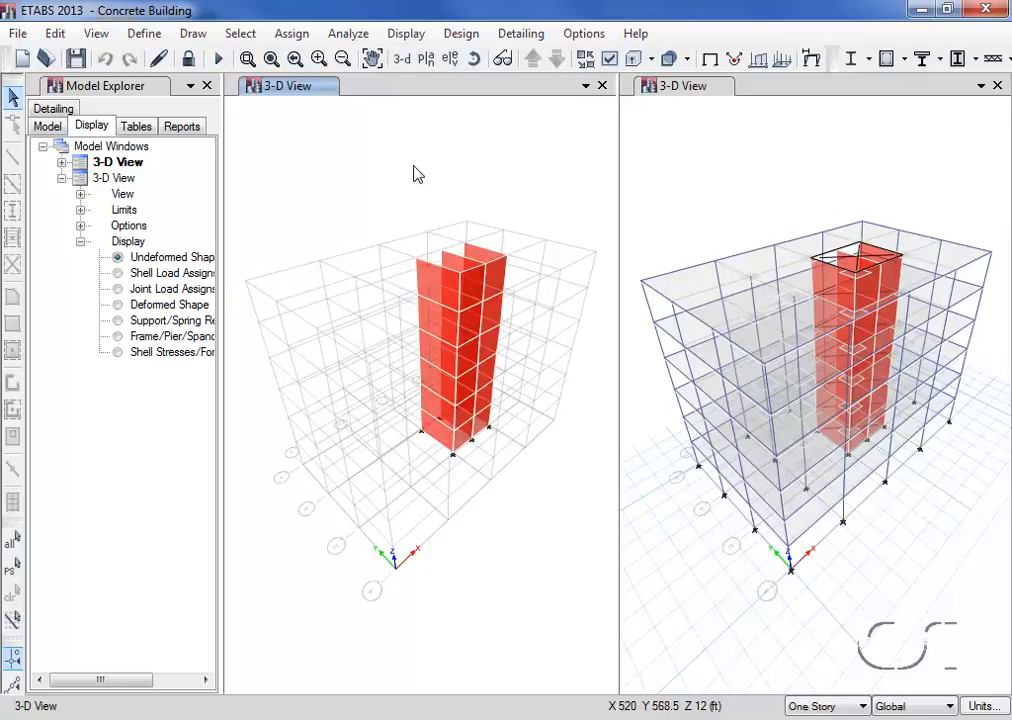
pyautogui.click(427, 60)
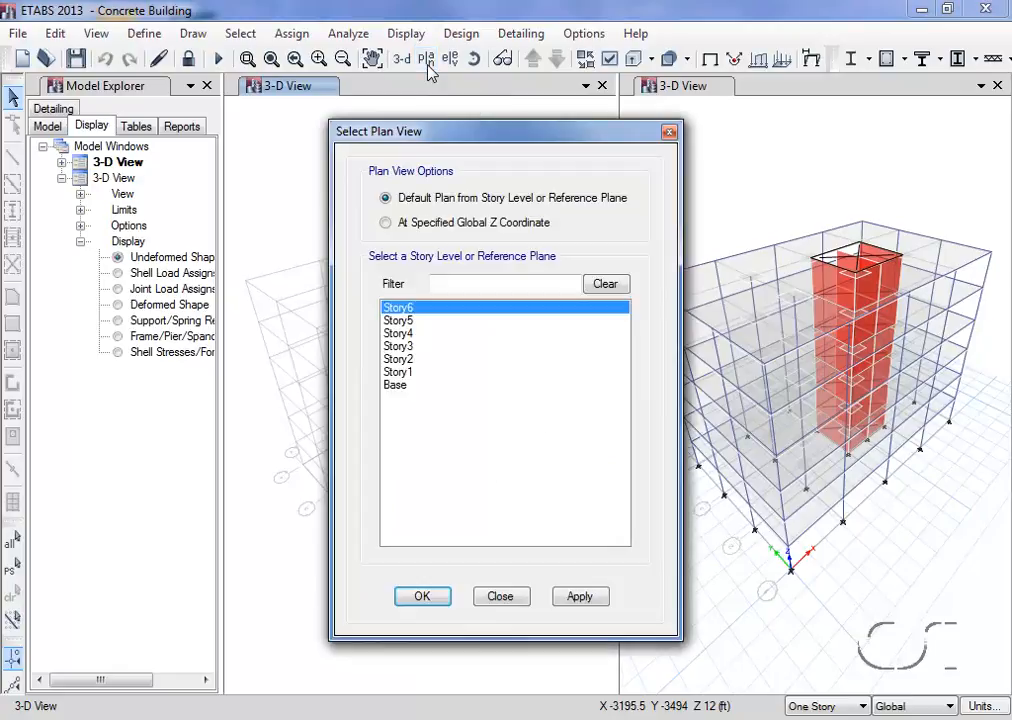
pyautogui.click(420, 597)
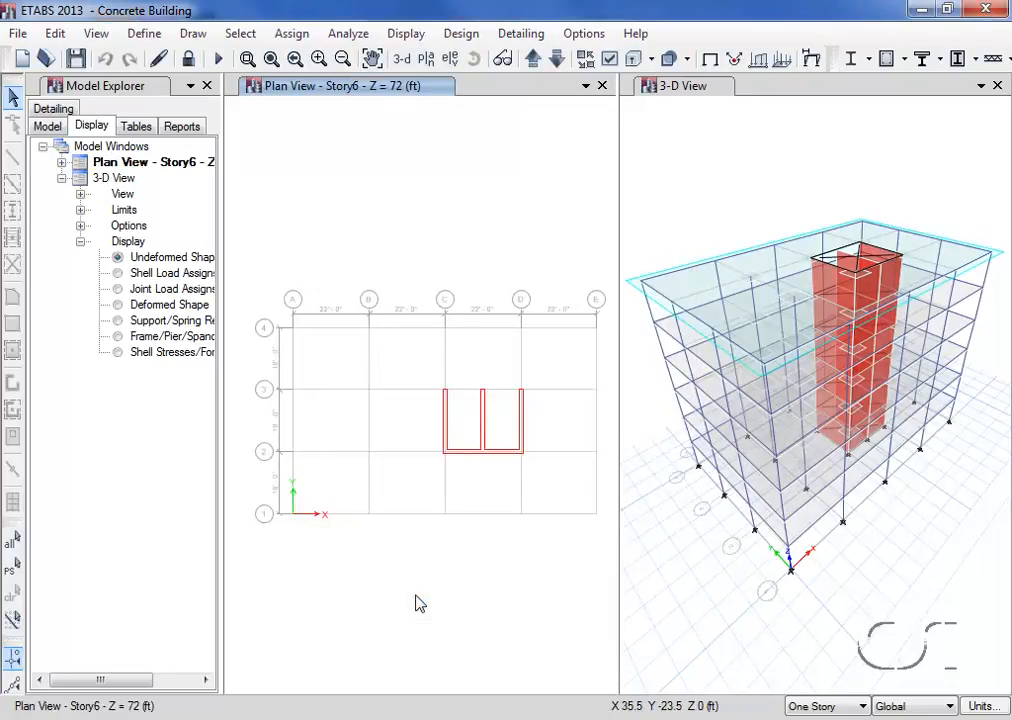
pyautogui.click(96, 34)
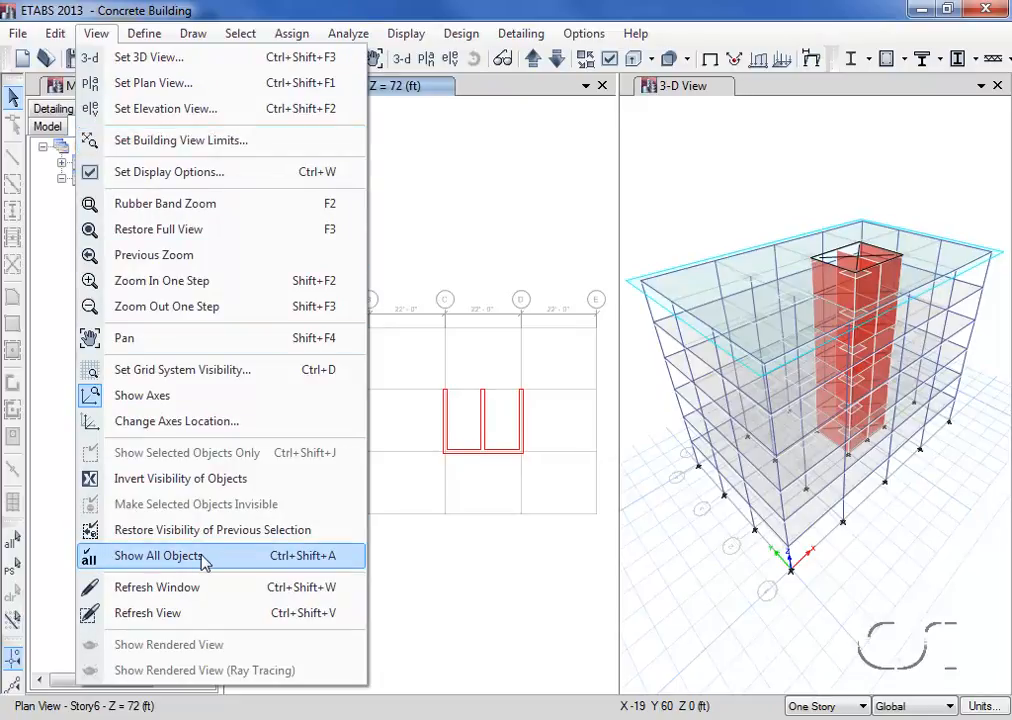
pyautogui.click(121, 563)
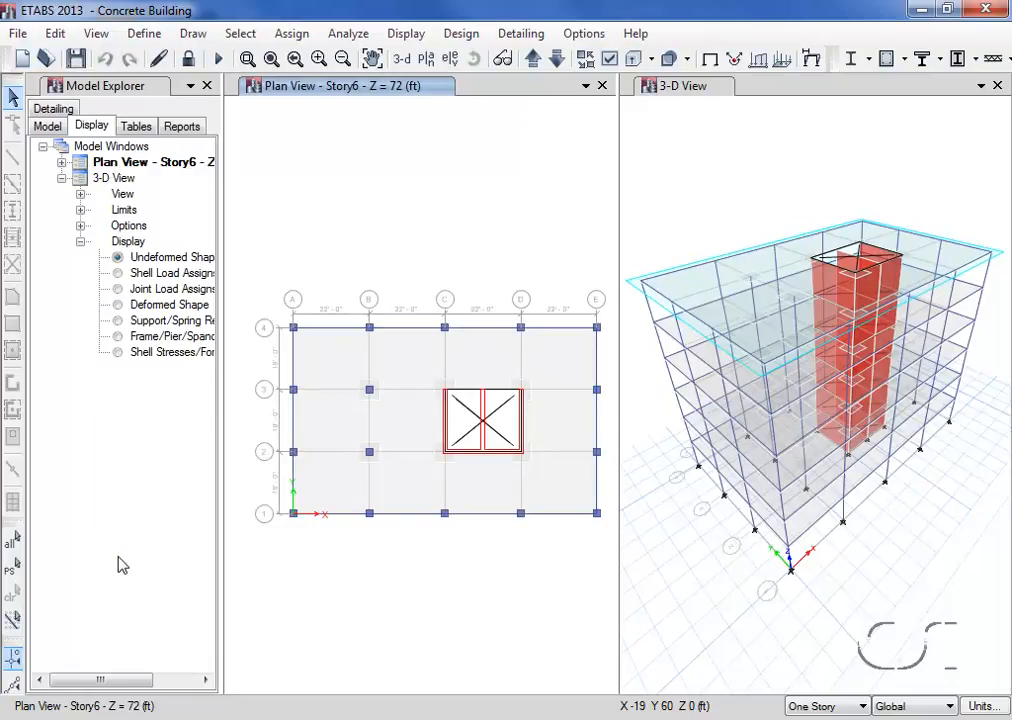
# Review the Shear Wall Pier Summary - ACI 318-11 design table, close it, and save the model
pyautogui.click(137, 127)
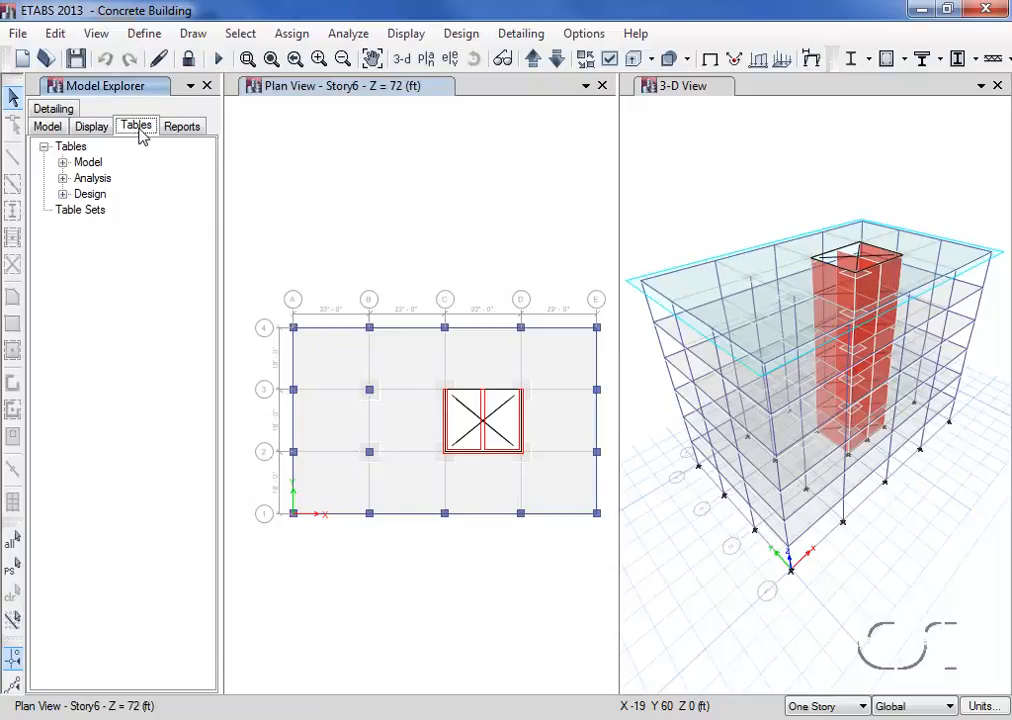
pyautogui.click(63, 194)
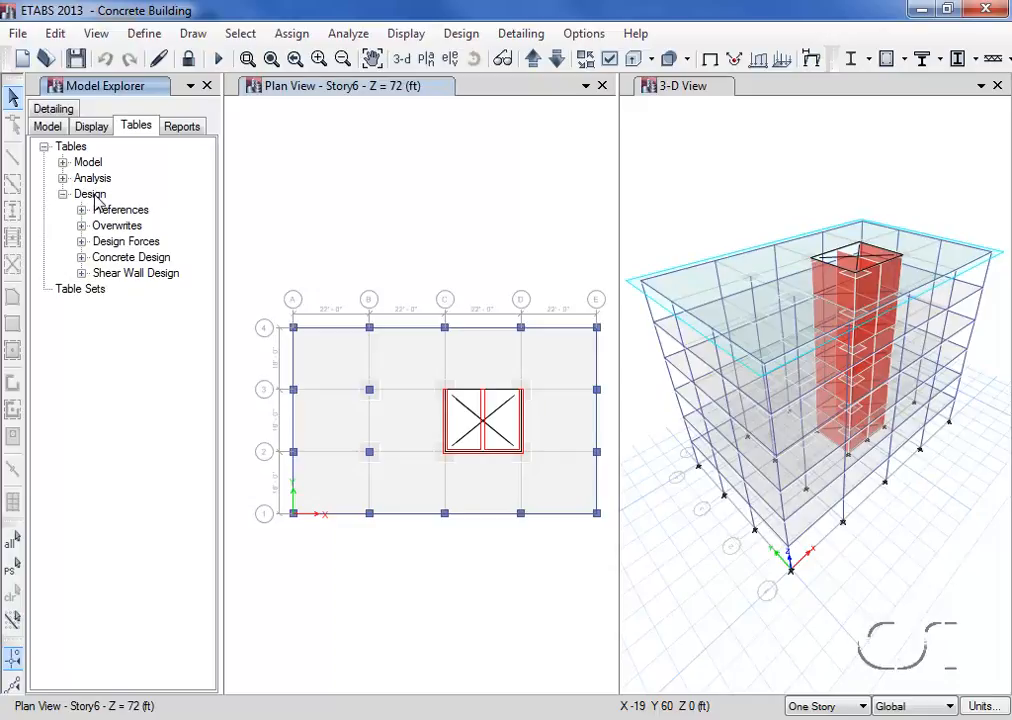
pyautogui.click(82, 273)
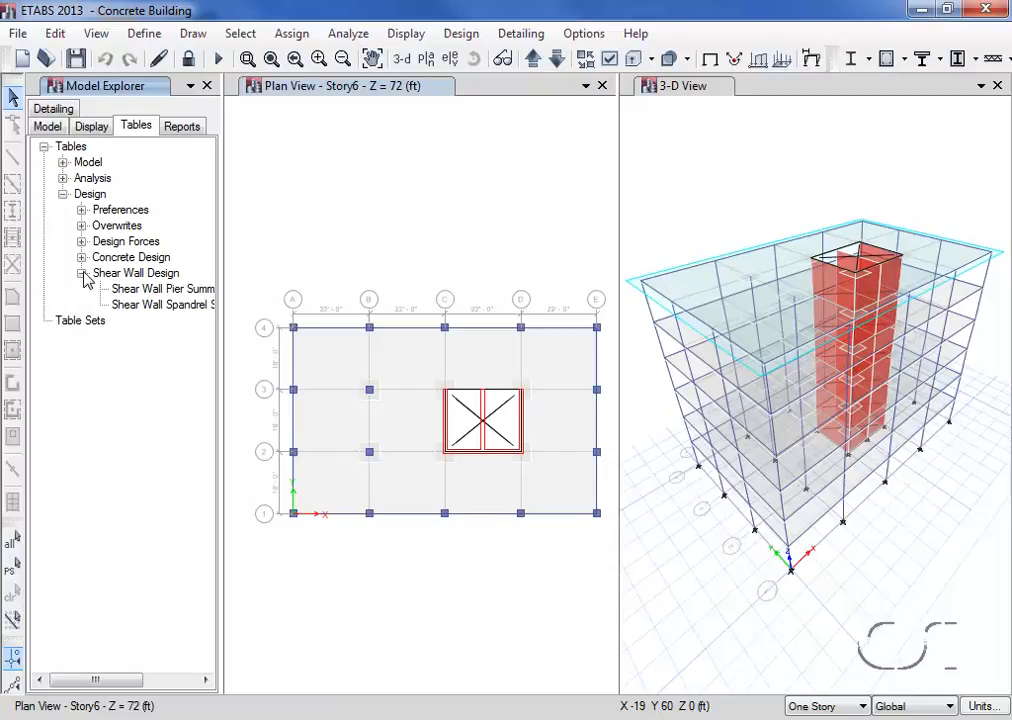
pyautogui.rightClick(147, 293)
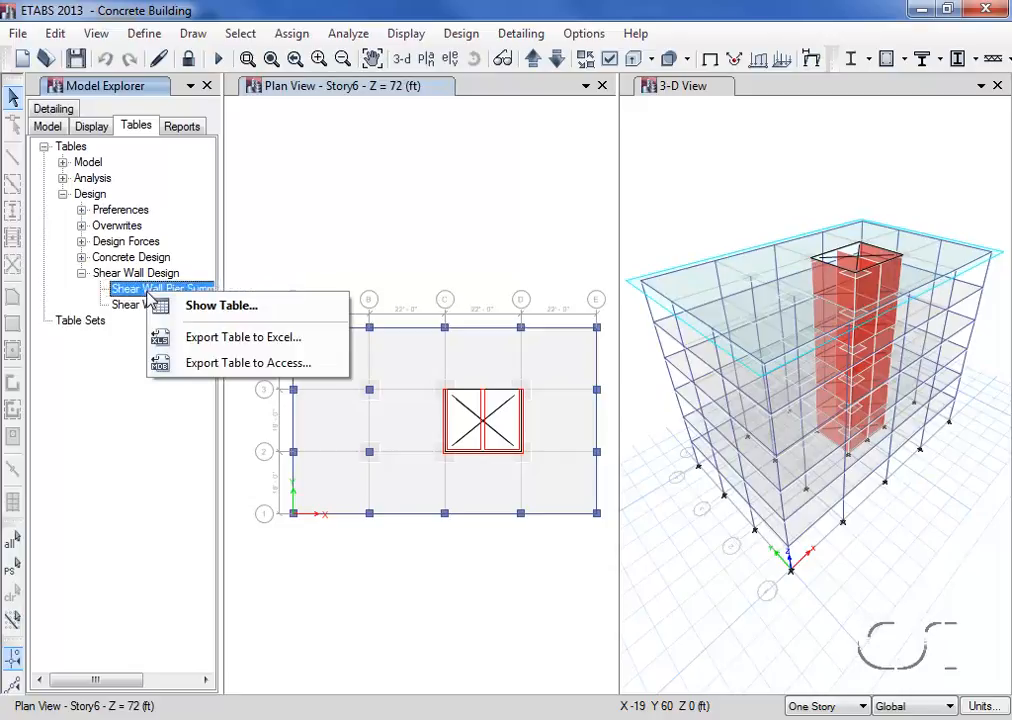
pyautogui.click(213, 307)
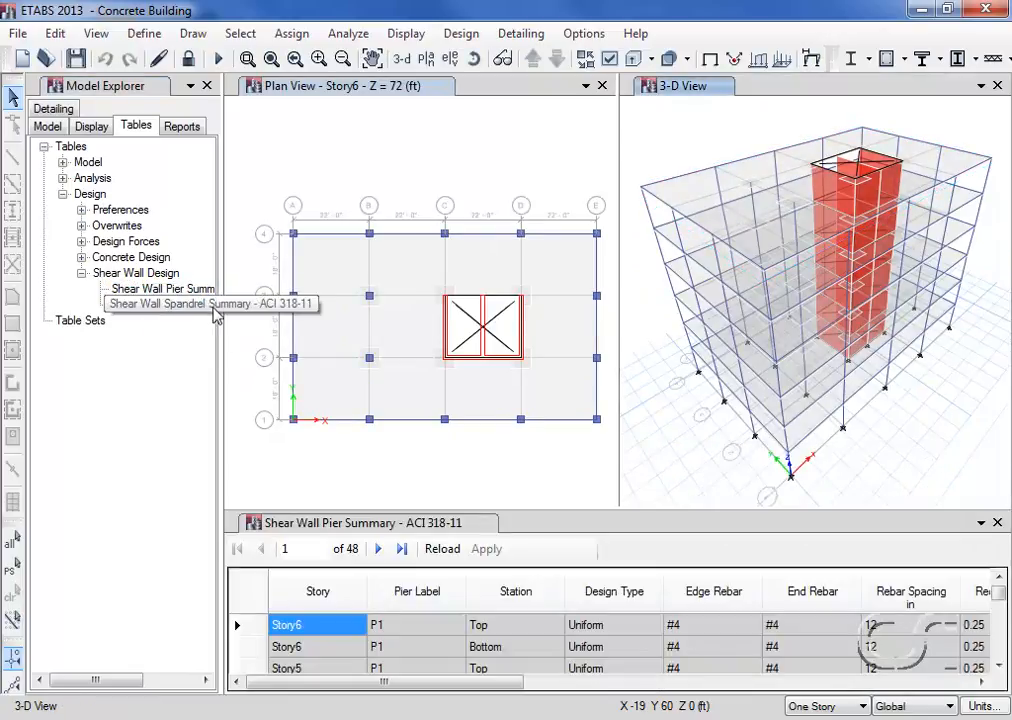
pyautogui.moveTo(1000, 600)
pyautogui.mouseDown()
pyautogui.moveTo(1000, 653)
pyautogui.moveTo(1004, 617)
pyautogui.mouseUp()
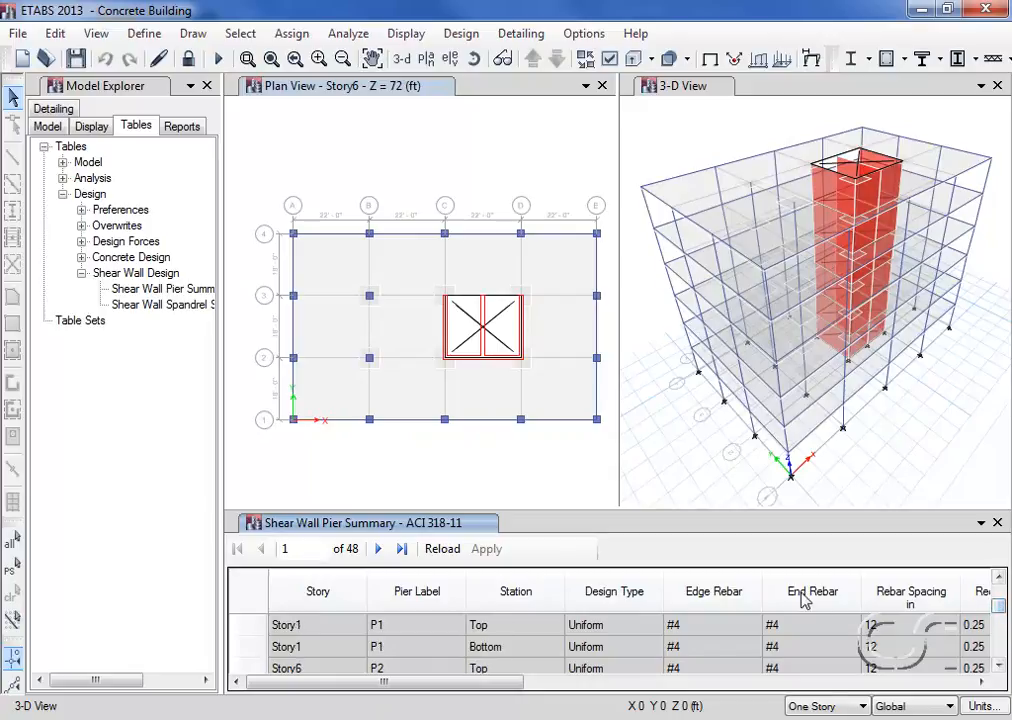
pyautogui.click(997, 522)
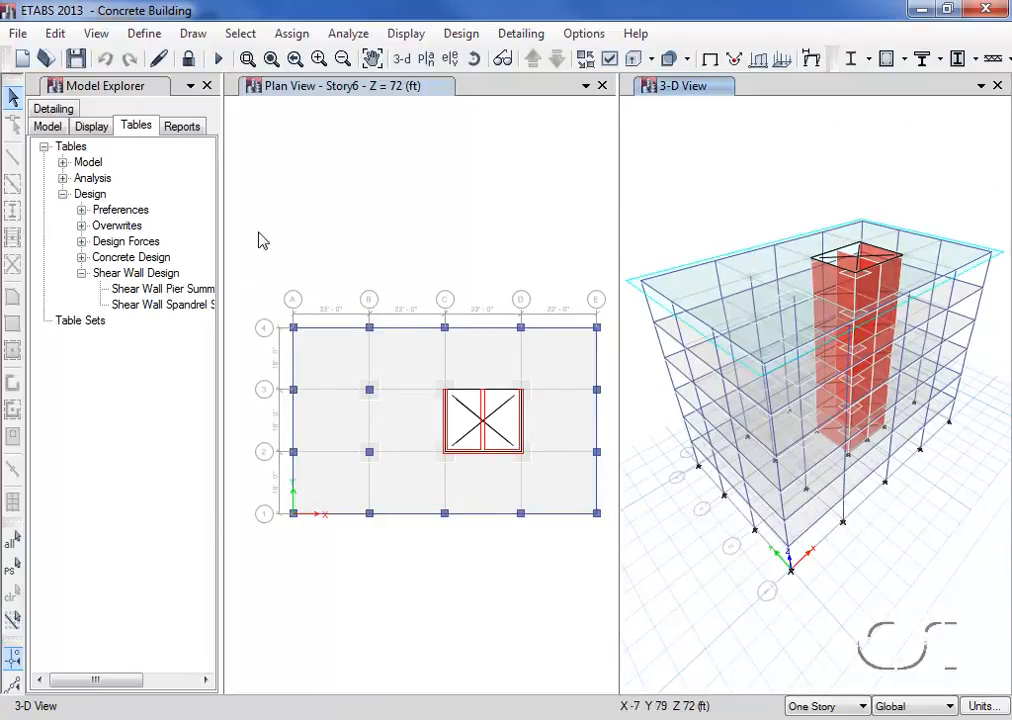
pyautogui.click(77, 60)
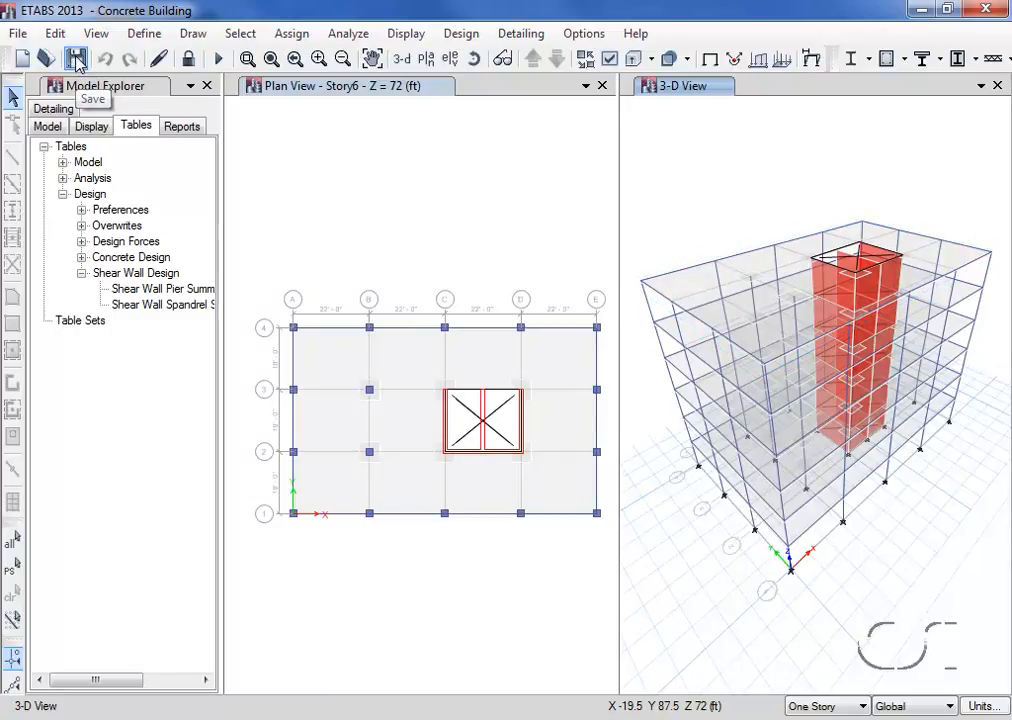